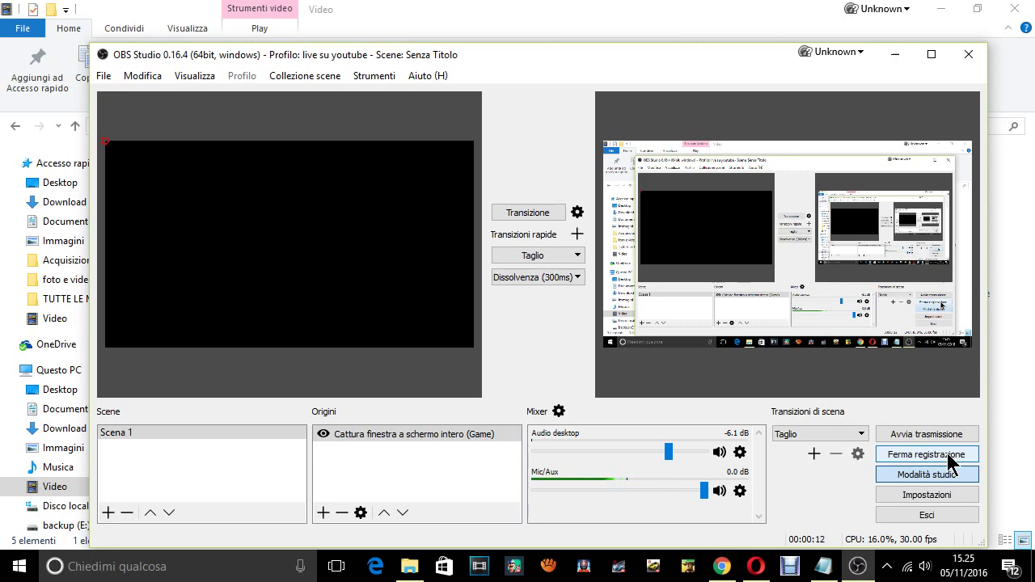
left_click(894, 55)
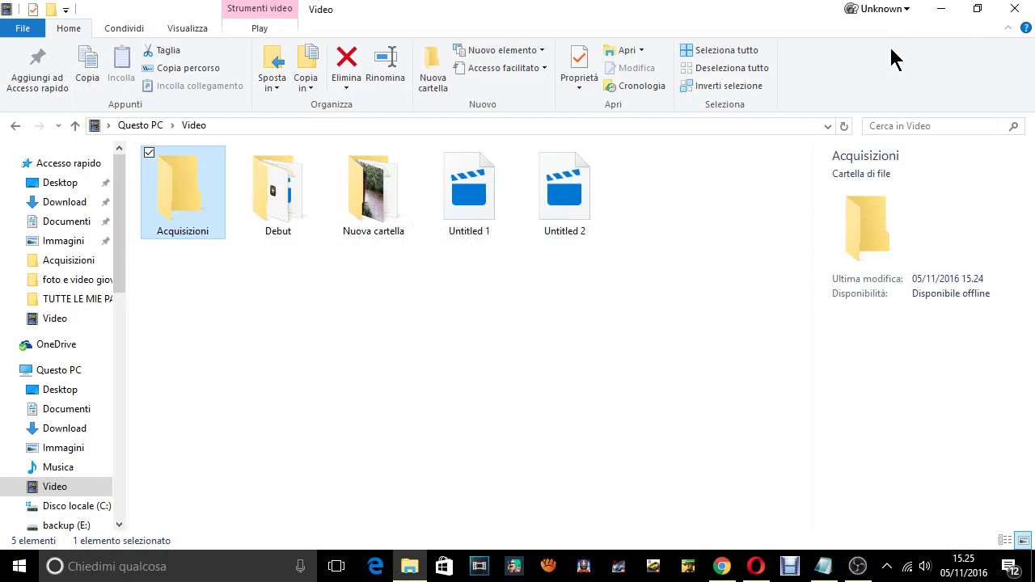
left_click(457, 410)
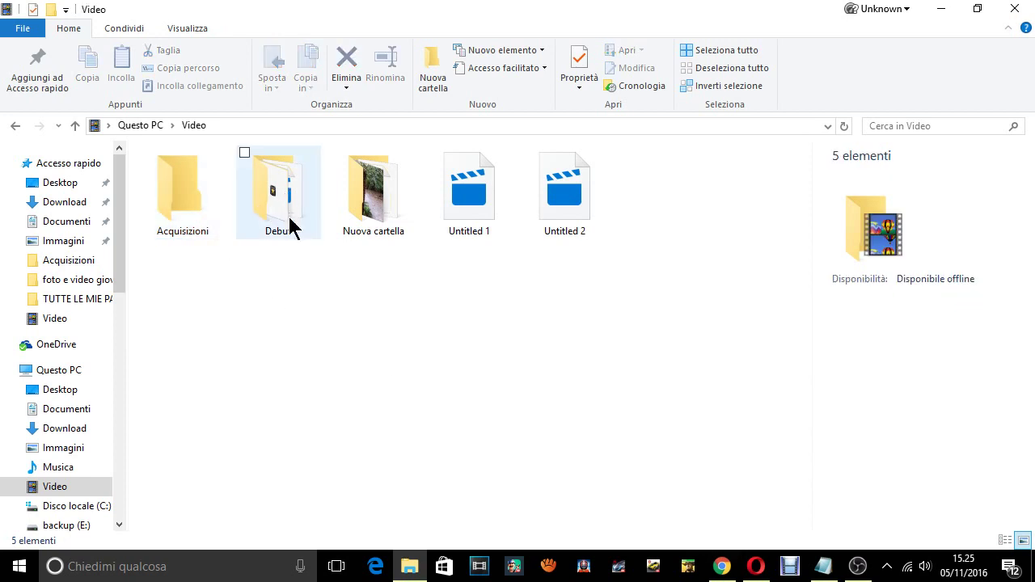
double_click(198, 227)
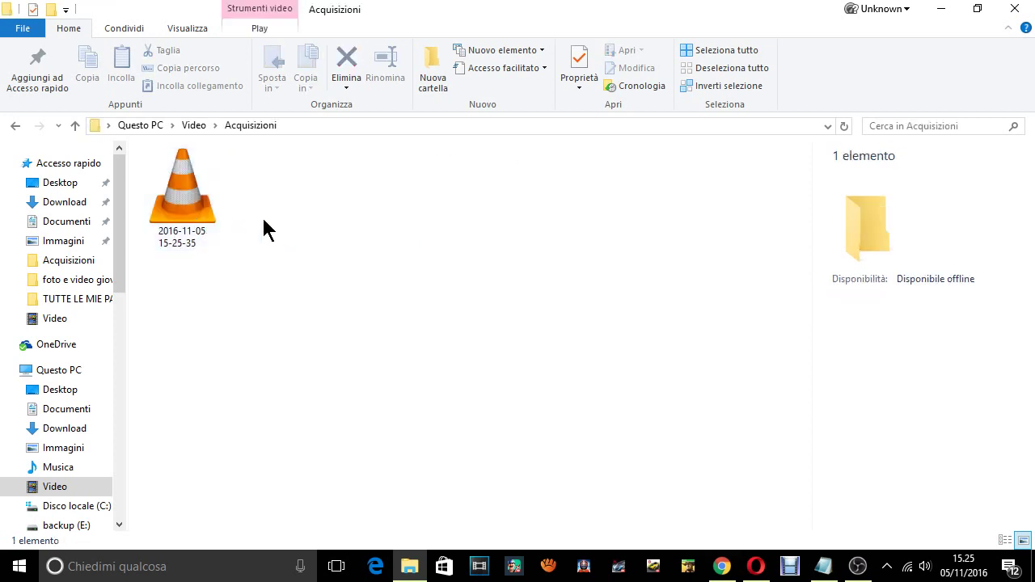
left_click(195, 212)
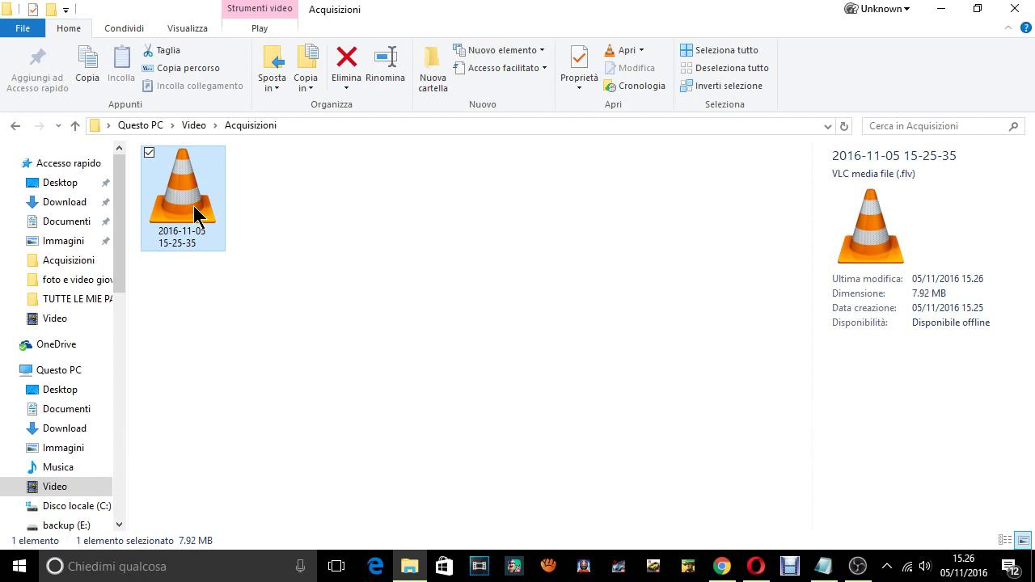
left_click(296, 224)
left_click(161, 201)
double_click(161, 200)
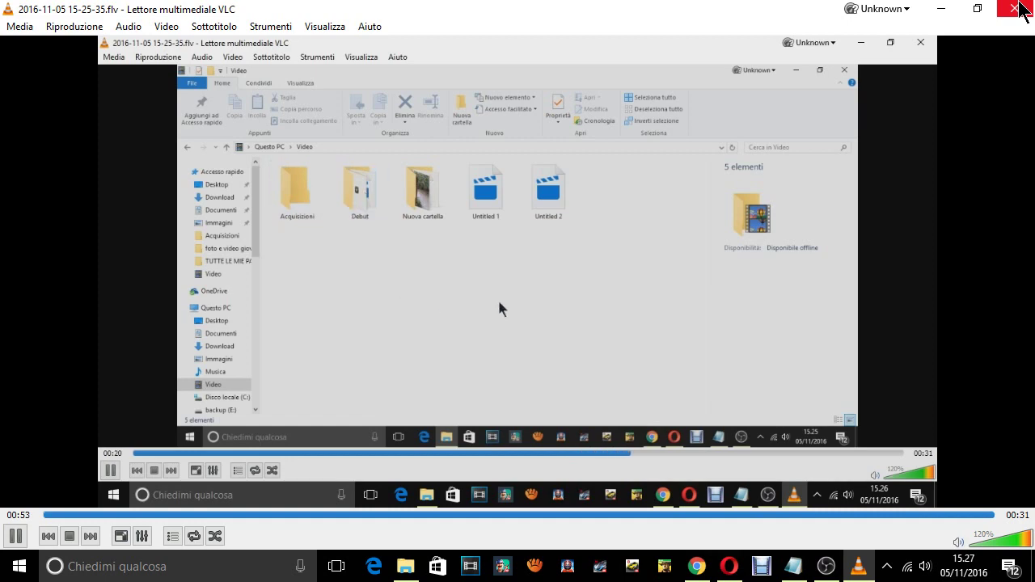
left_click(1017, 9)
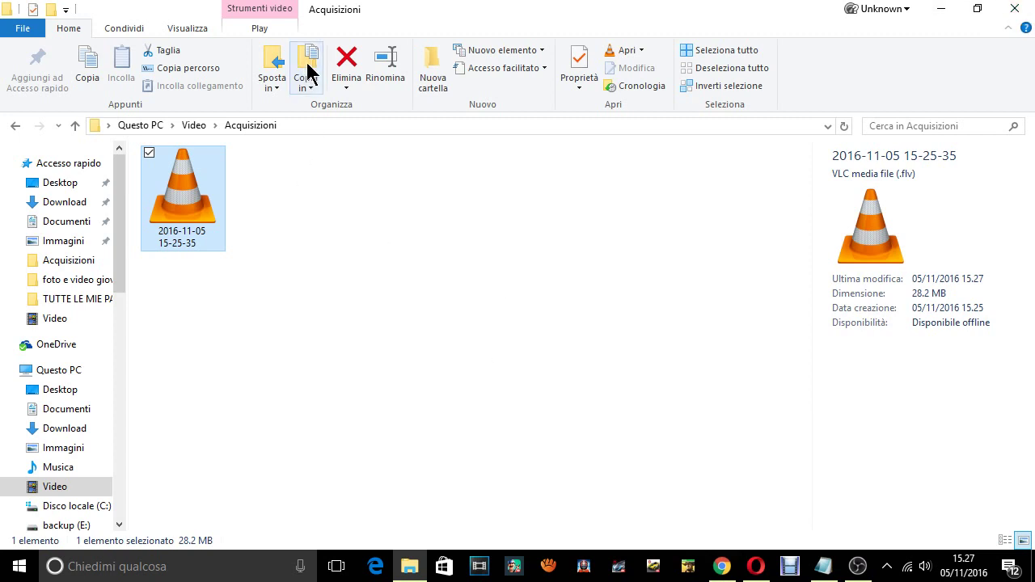
- Create 49 Nuova cartella folders in Acquisizioni, keeping their default names
left_click(340, 218)
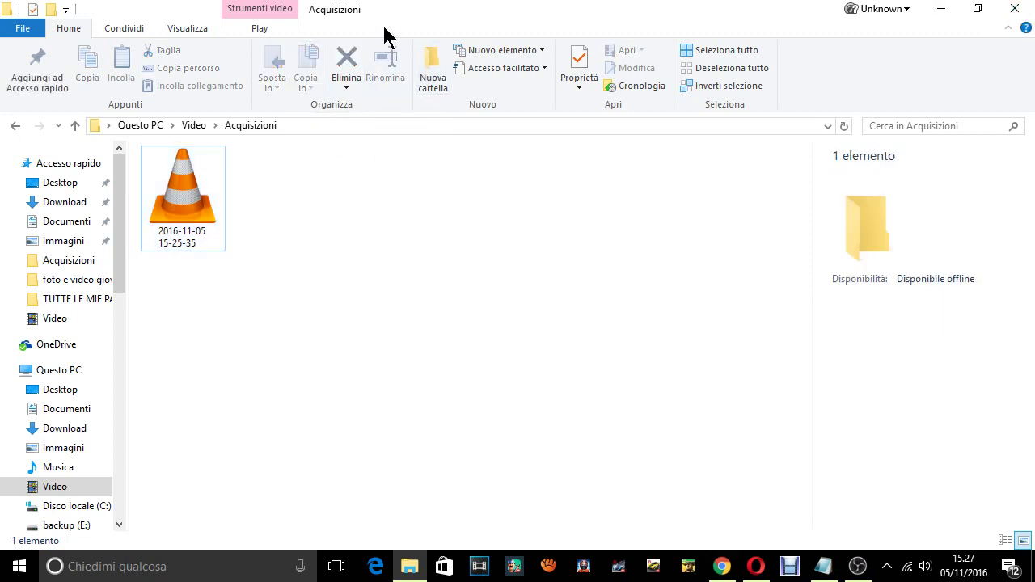
left_click(431, 66)
key("Return")
left_click(435, 66)
left_click(435, 66)
left_click(435, 66)
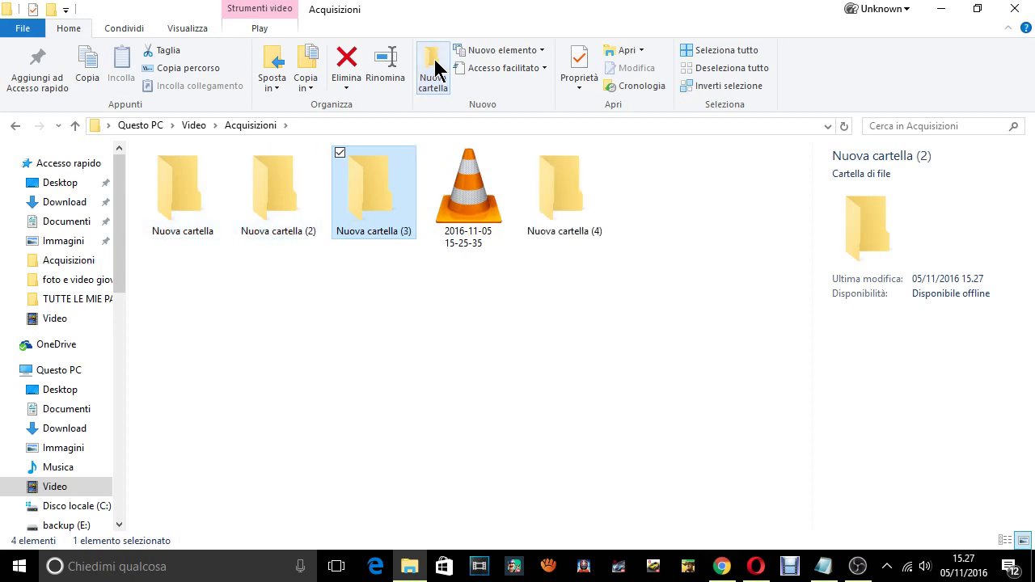
left_click(435, 67)
left_click(435, 66)
double_click(435, 67)
double_click(435, 66)
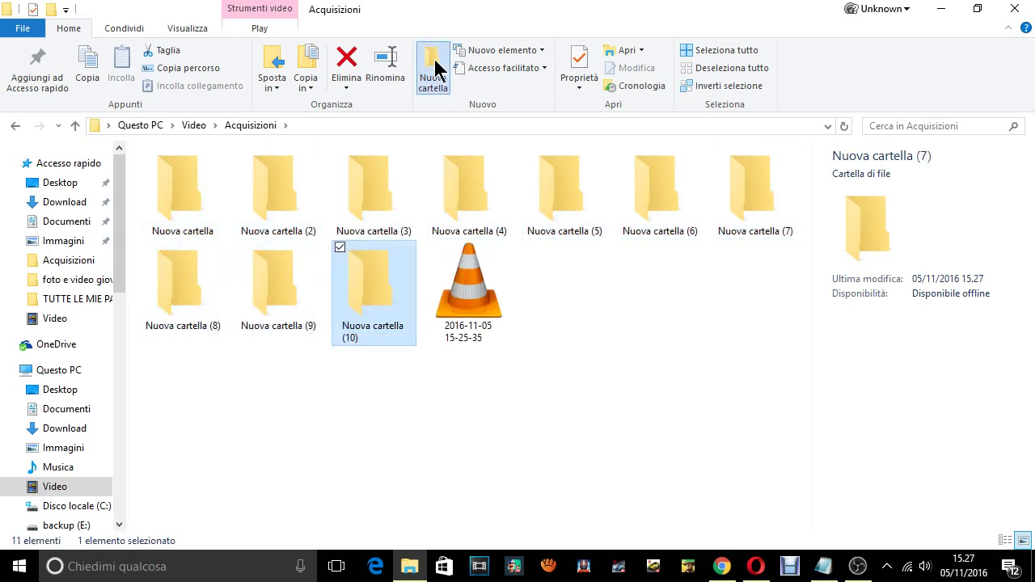
double_click(435, 67)
double_click(435, 66)
left_click(435, 66)
double_click(435, 67)
left_click(435, 66)
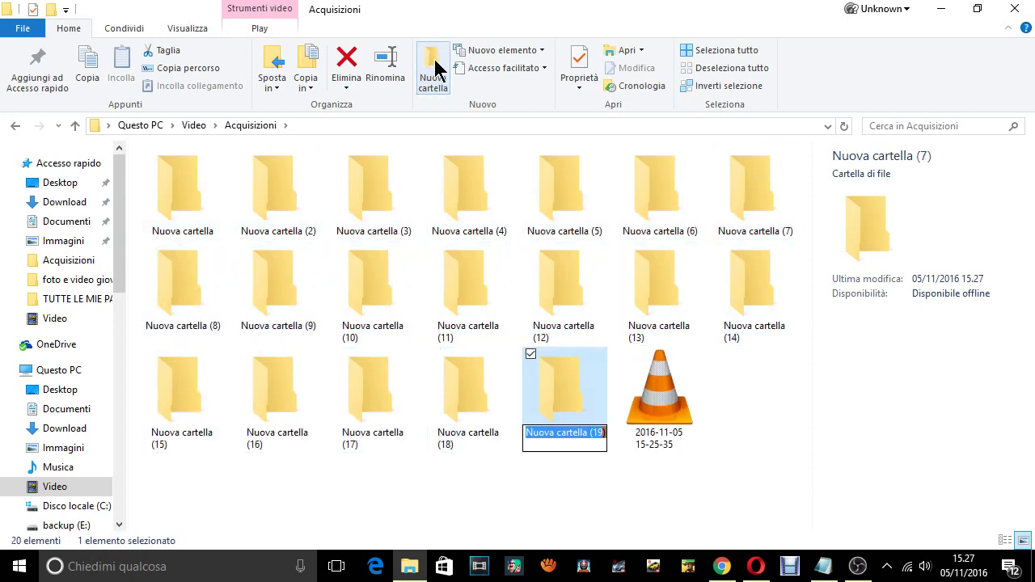
left_click(435, 67)
left_click(435, 66)
left_click(435, 67)
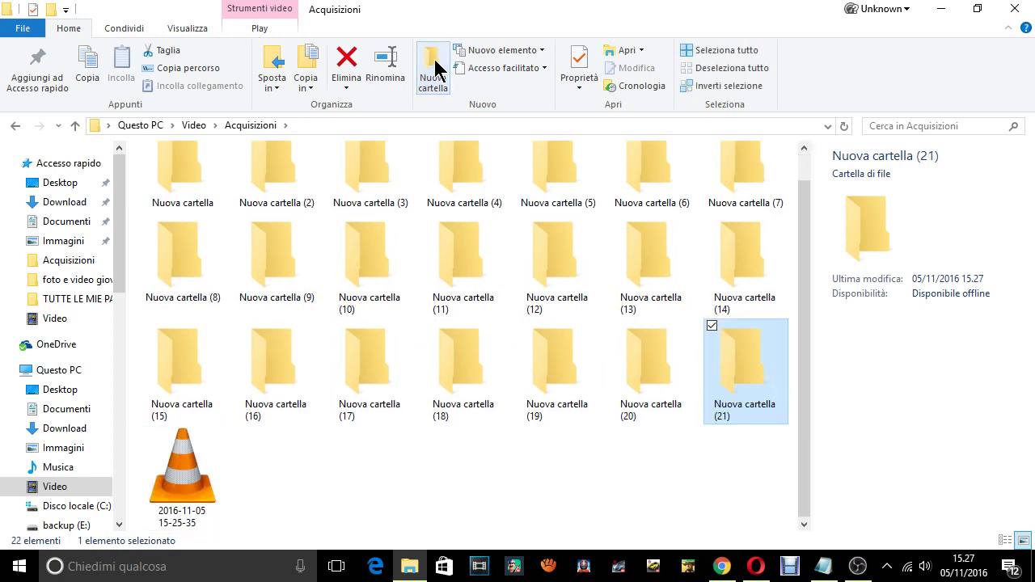
double_click(434, 67)
double_click(434, 66)
left_click(435, 67)
double_click(435, 66)
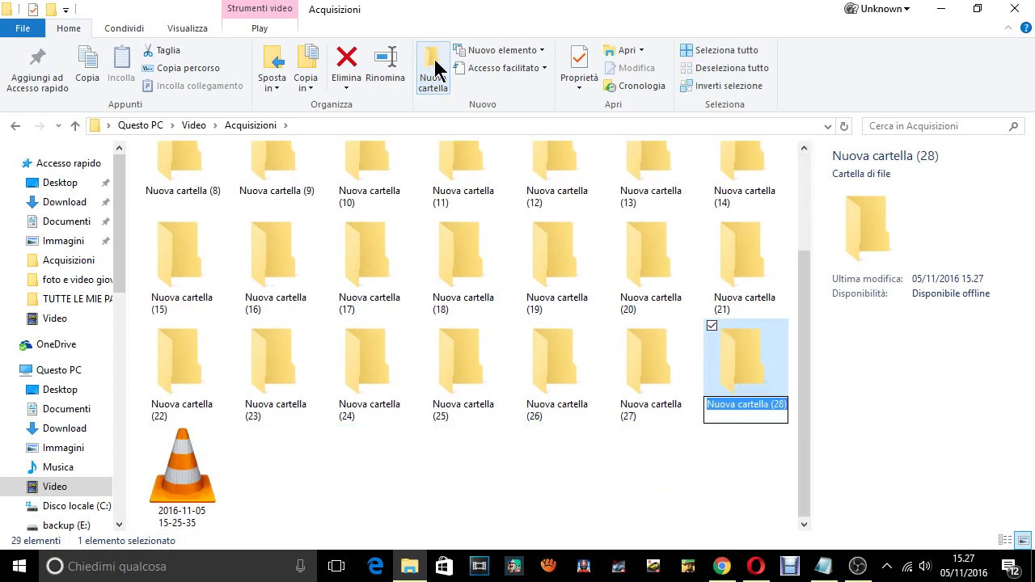
left_click(435, 66)
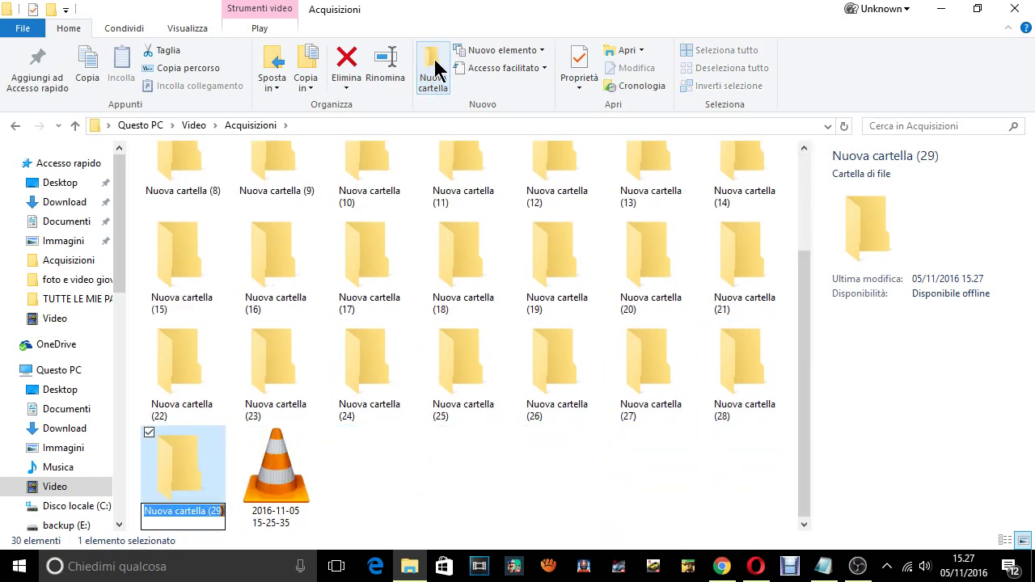
left_click(435, 66)
double_click(435, 66)
double_click(435, 66)
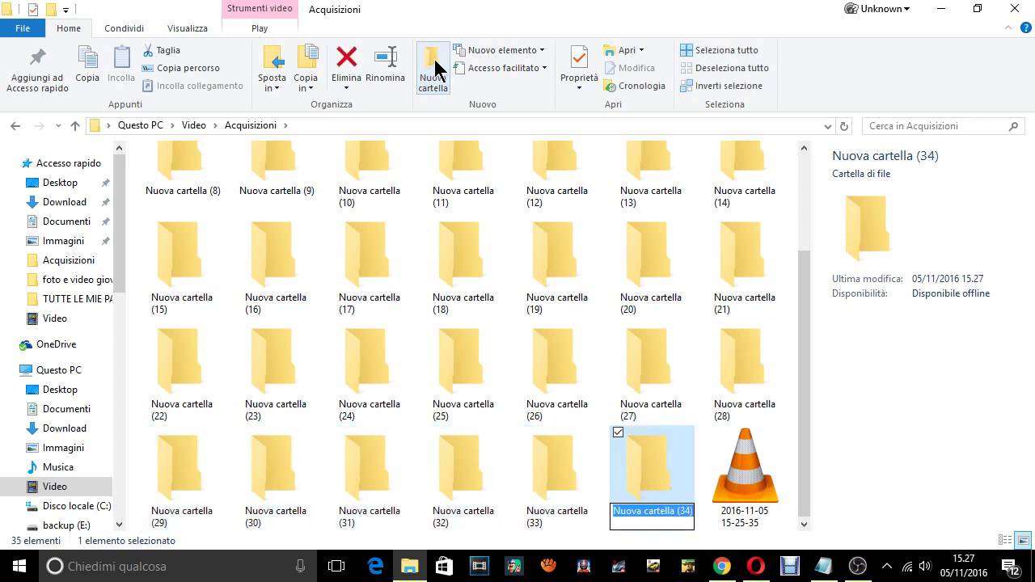
left_click(435, 67)
left_click(435, 66)
double_click(435, 66)
double_click(435, 66)
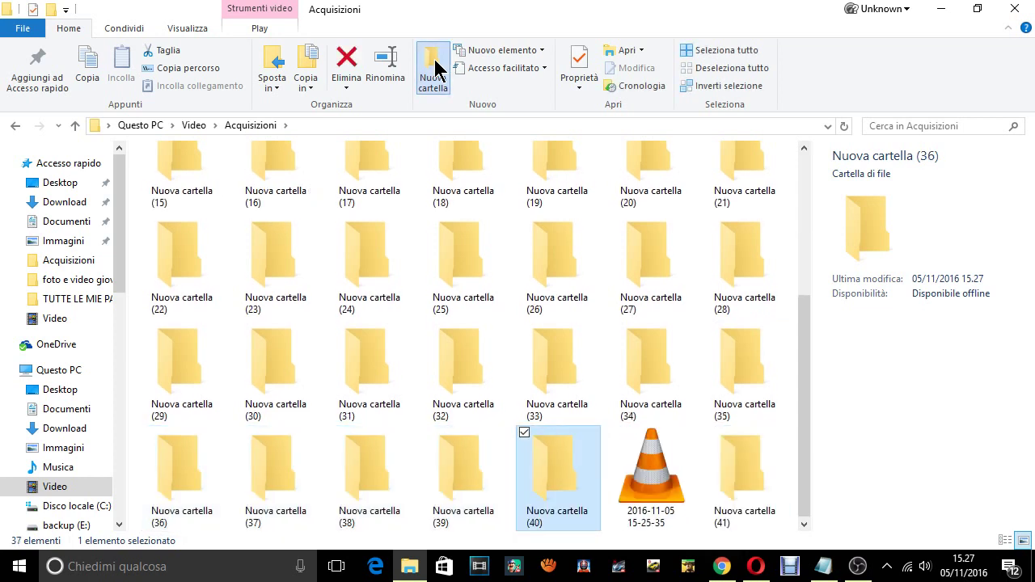
left_click(435, 66)
double_click(435, 66)
double_click(435, 66)
double_click(435, 67)
left_click(435, 67)
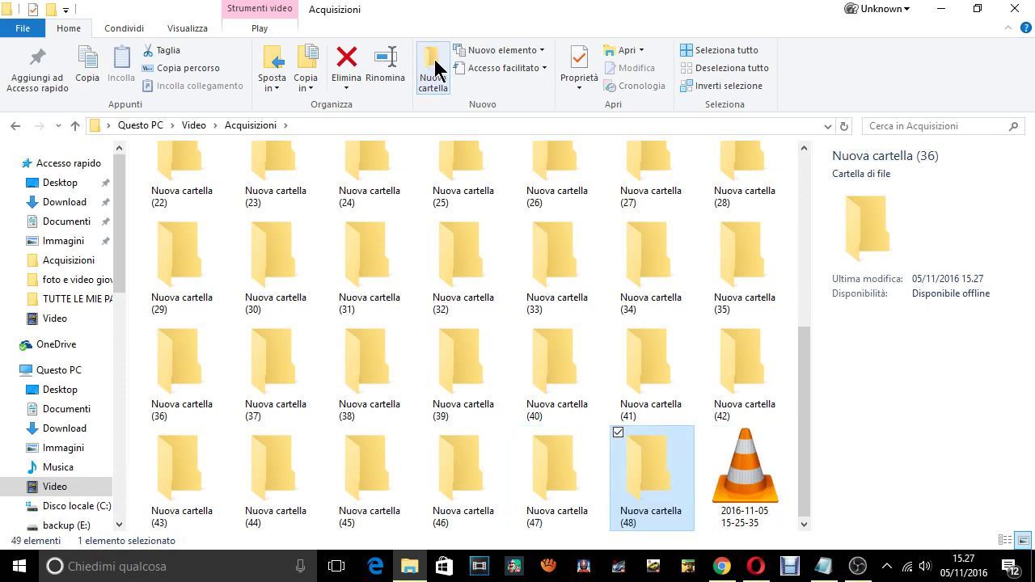
left_click(435, 66)
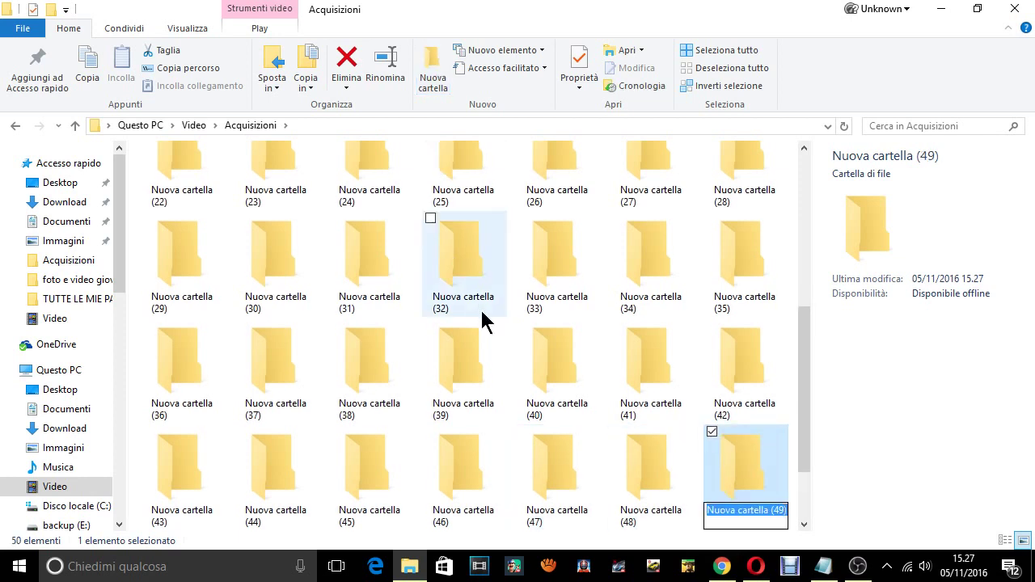
key("Return")
- Invert the selection from the video to the 49 folders and move them to the Recycle Bin
left_click(187, 486)
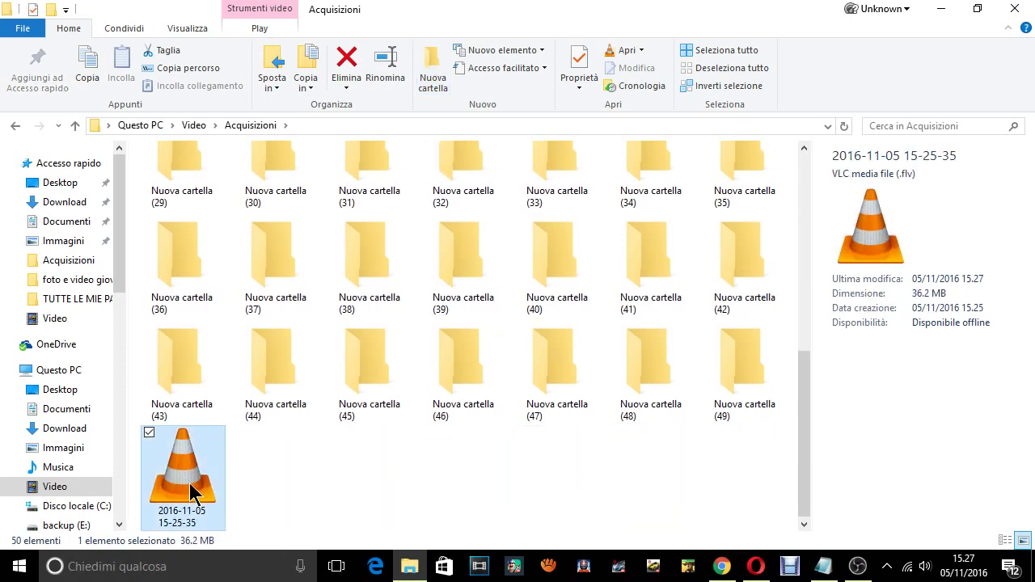
left_click(728, 86)
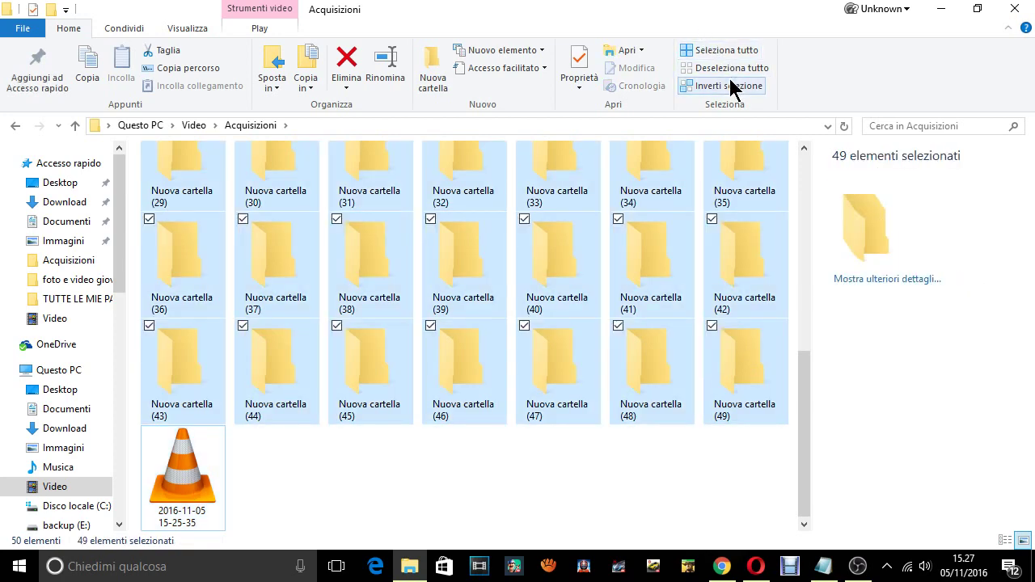
left_click(347, 58)
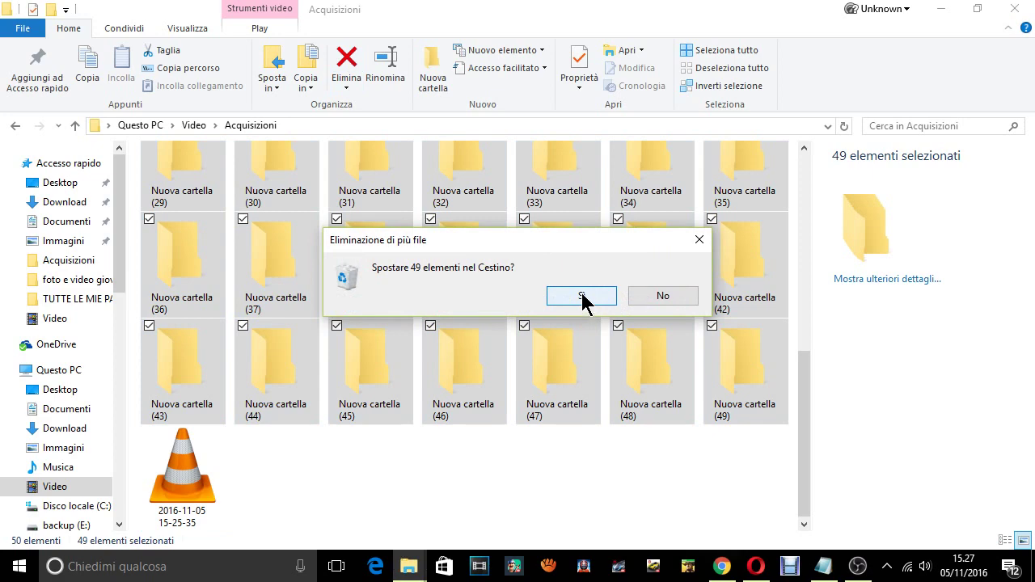
left_click(581, 296)
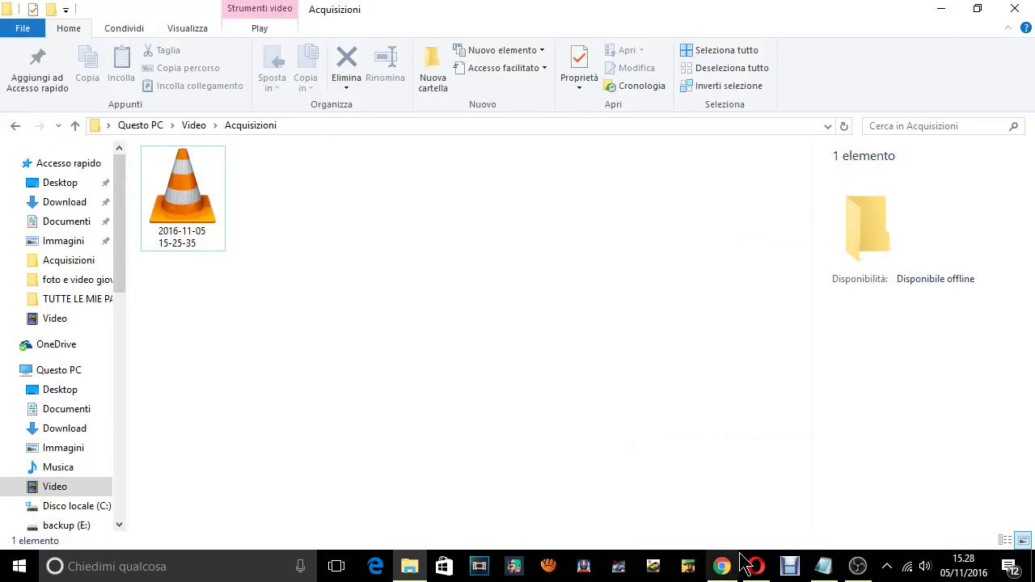
mouse_move(756, 566)
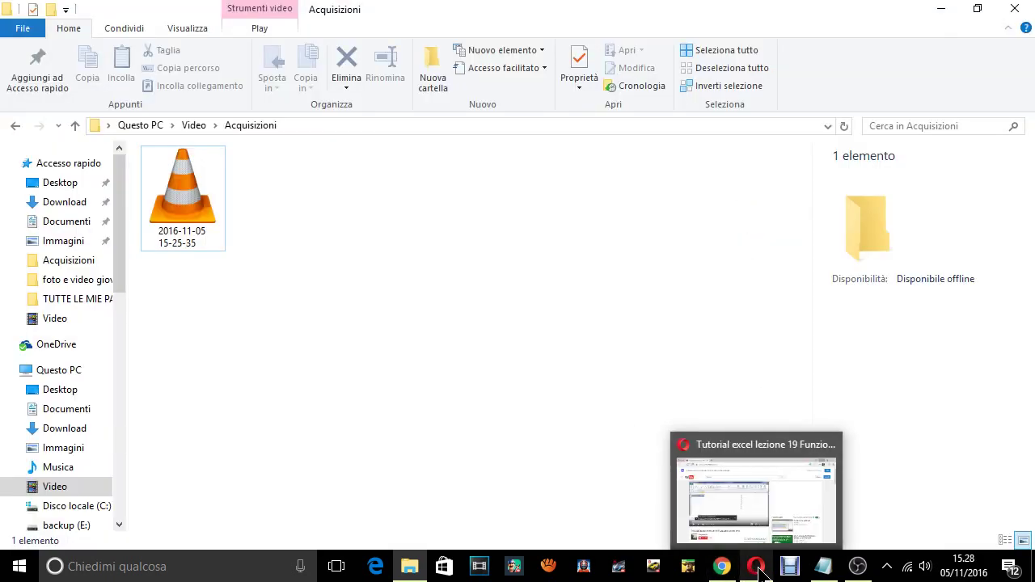
- In Opera, open a new tab with the eBay Italy home page from Speed Dial and browse it
left_click(759, 499)
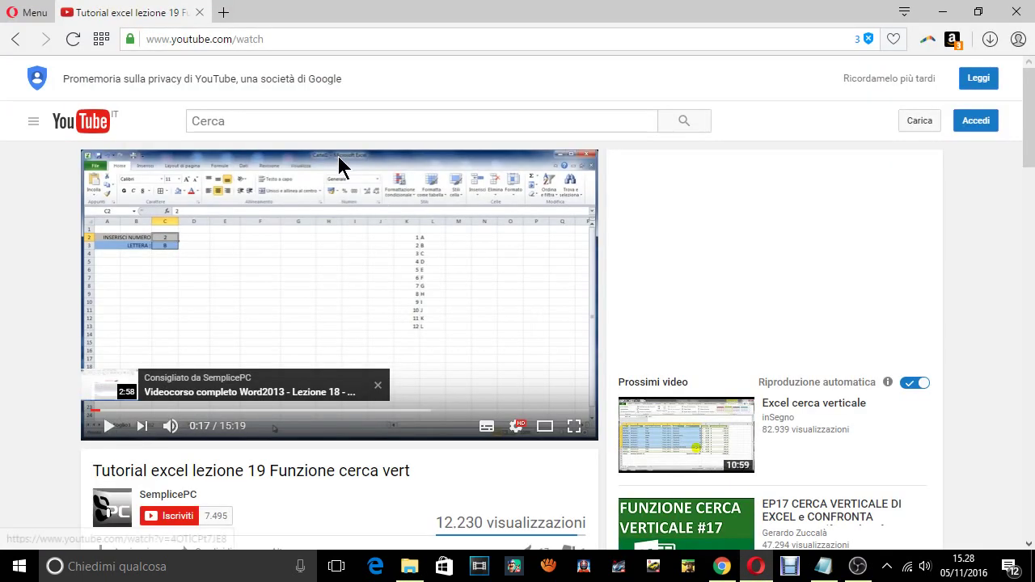
left_click(224, 12)
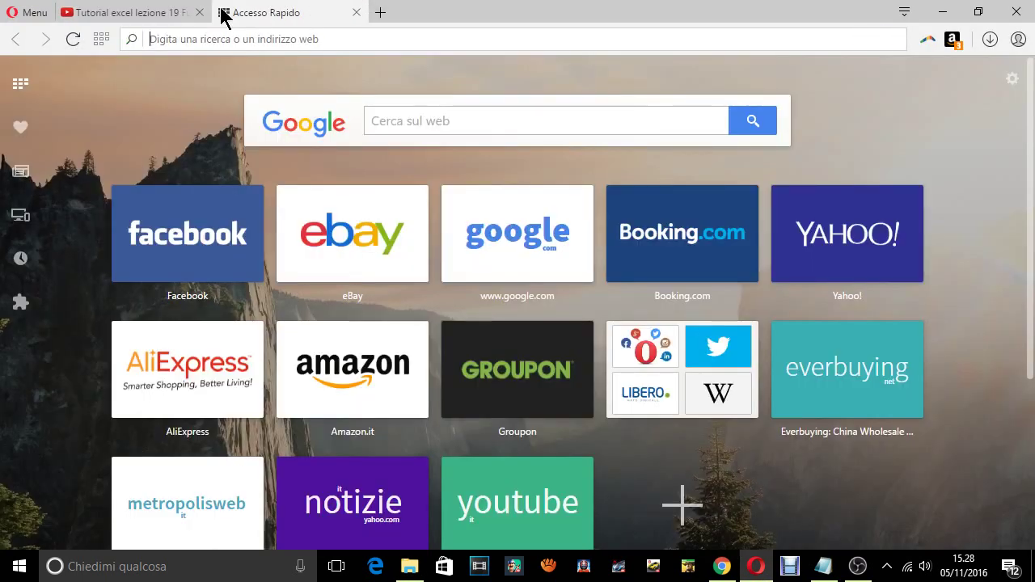
left_click(388, 241)
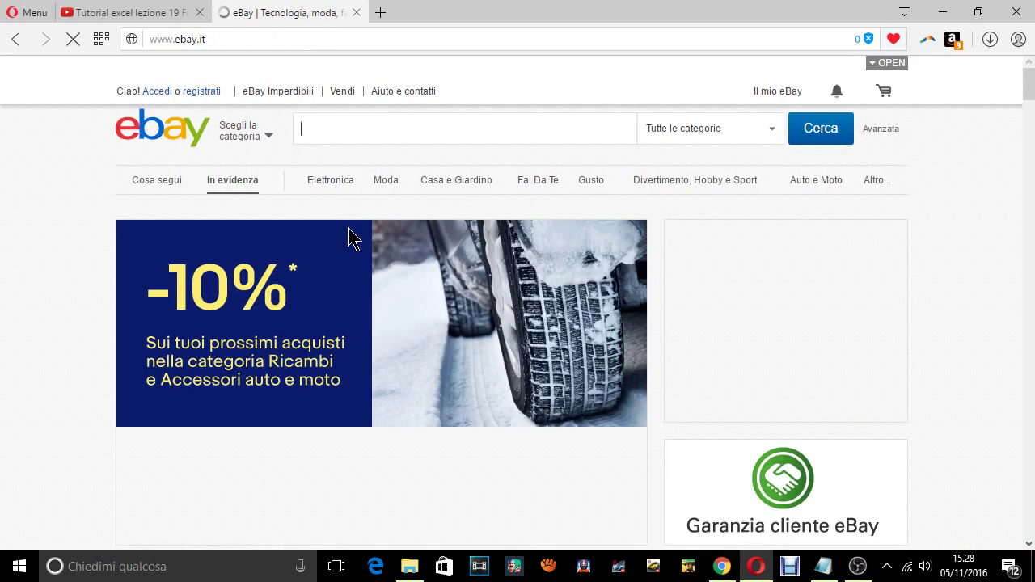
scroll(348, 237, "down", 5)
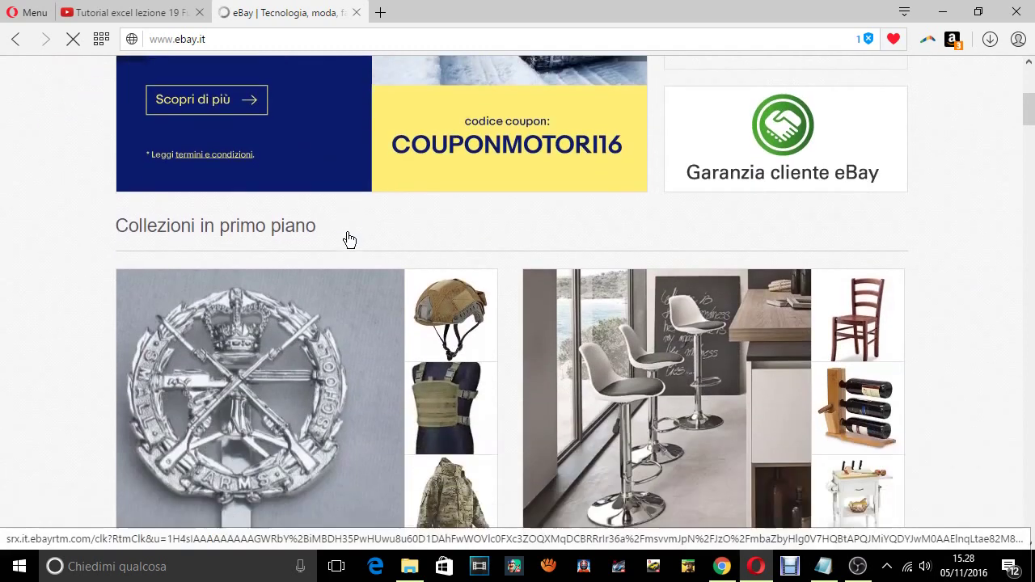
scroll(349, 240, "down", 2)
scroll(349, 239, "down", 3)
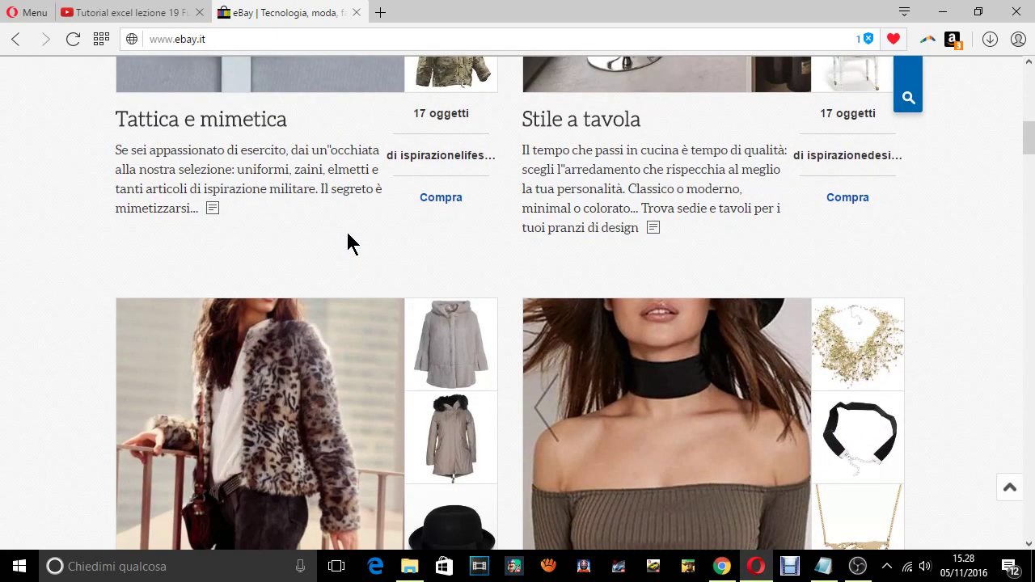
scroll(348, 242, "up", 2)
scroll(347, 242, "up", 3)
scroll(348, 242, "up", 3)
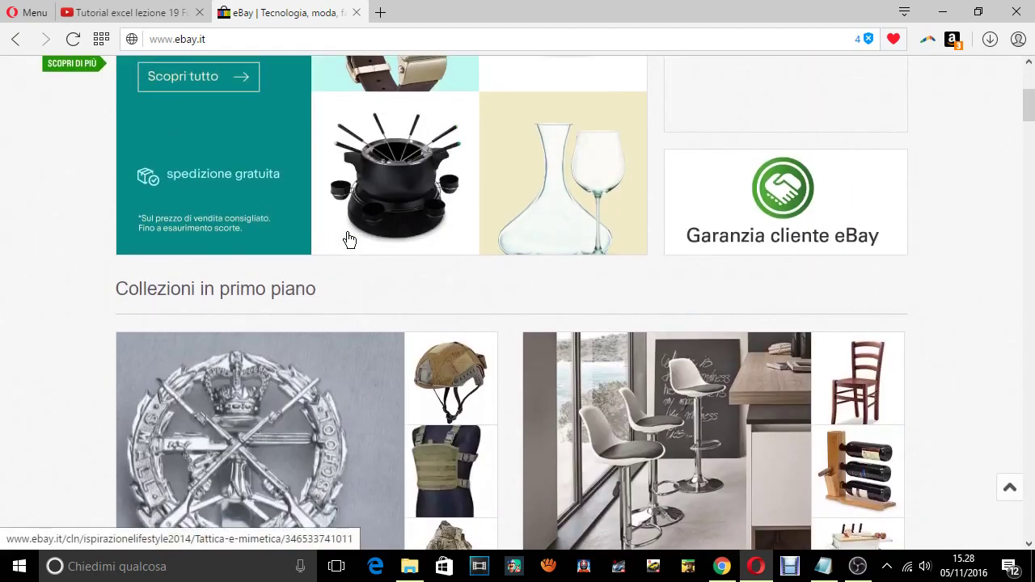
scroll(348, 238, "up", 1)
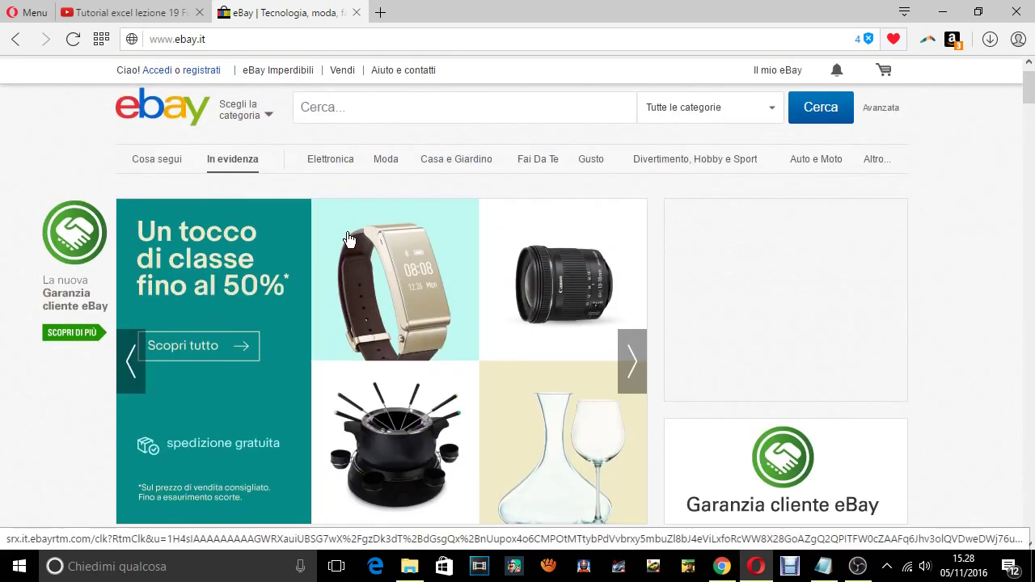
left_click(240, 40)
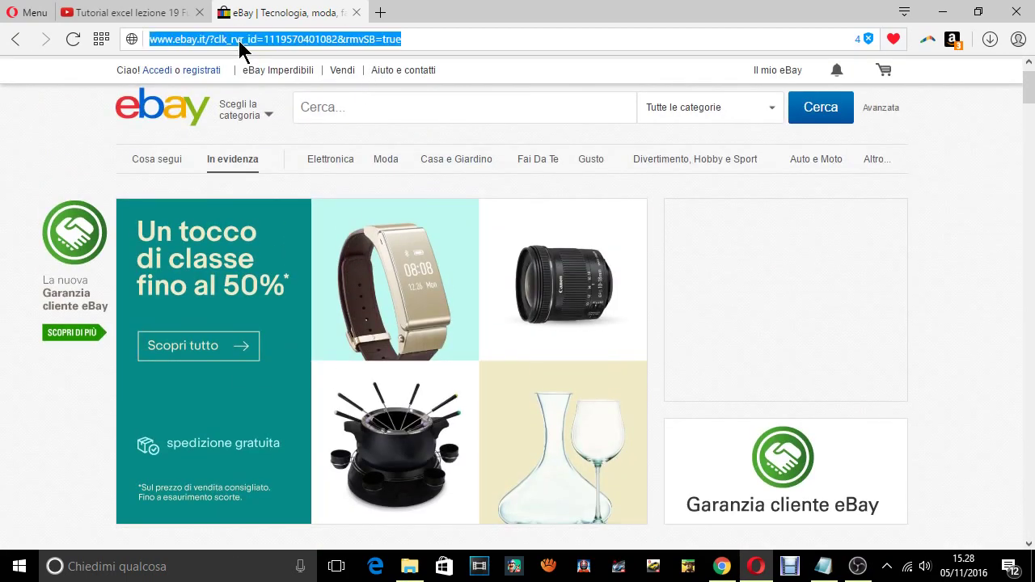
- Search the web for 'foglio di calcolo' and open the Fogli Google result
type("foglio di cal")
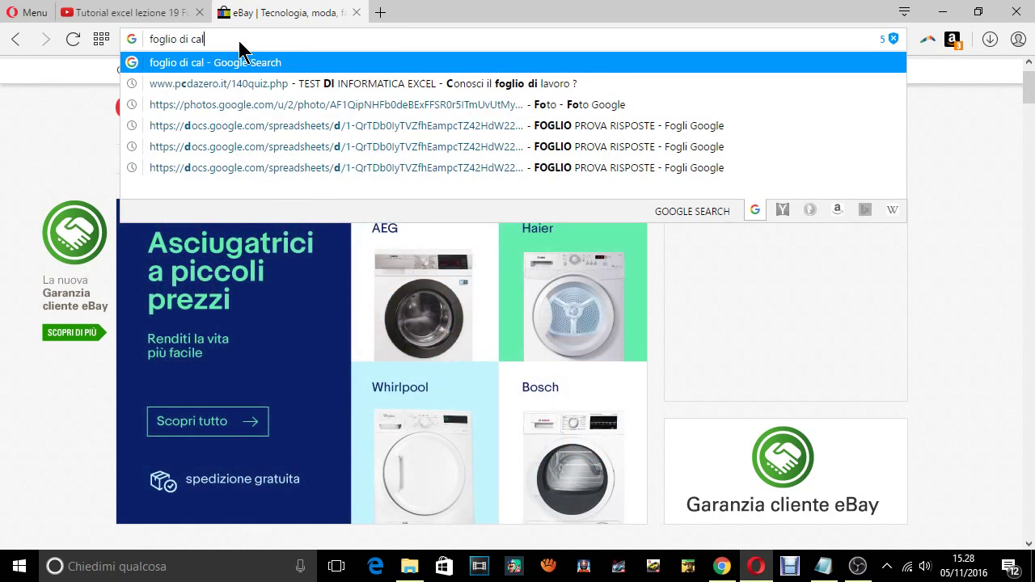
type("colo")
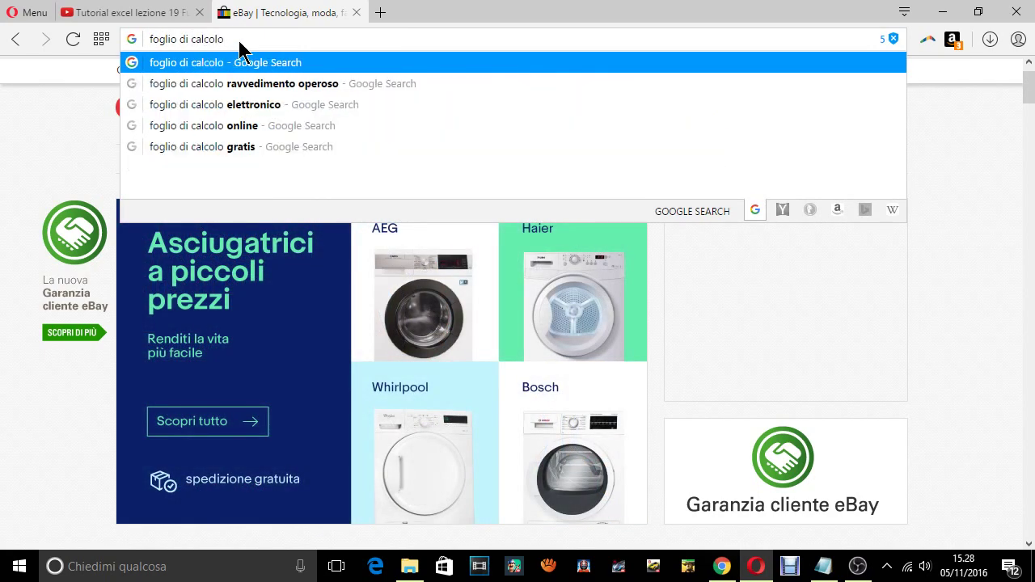
key("Return")
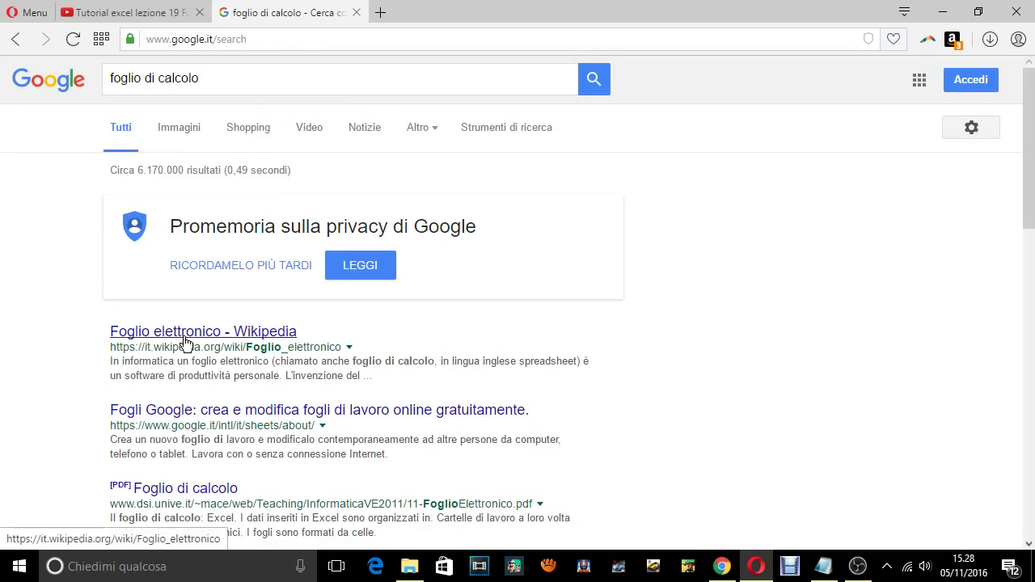
left_click(261, 413)
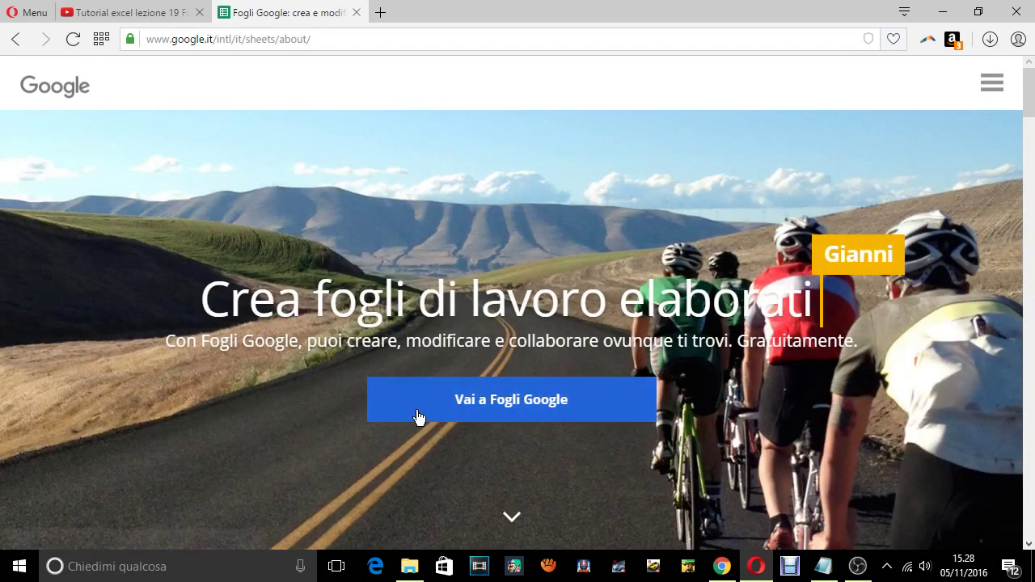
- Go to Google Sheets and sign in with the account e-mail and password
left_click(496, 396)
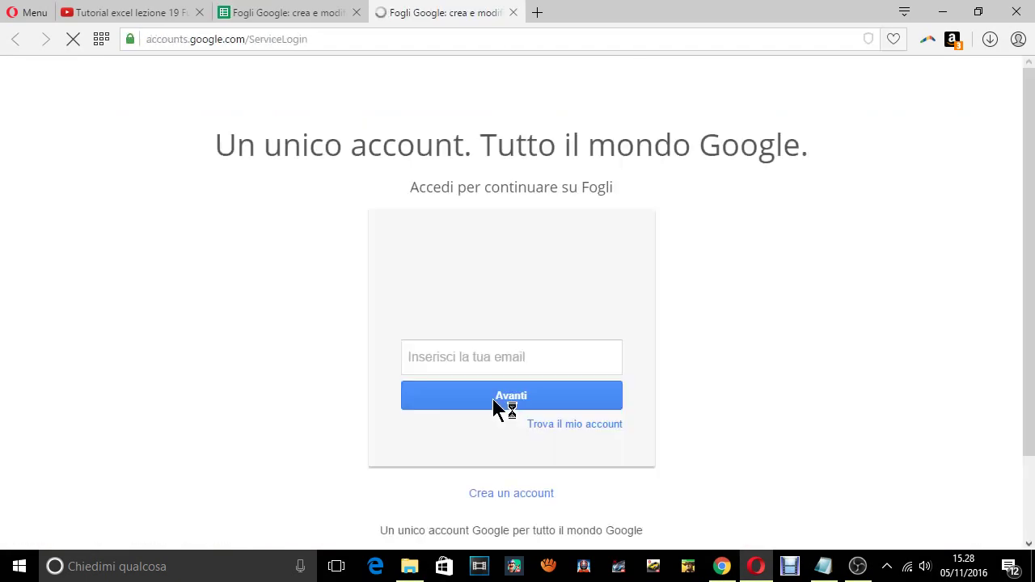
left_click(496, 396)
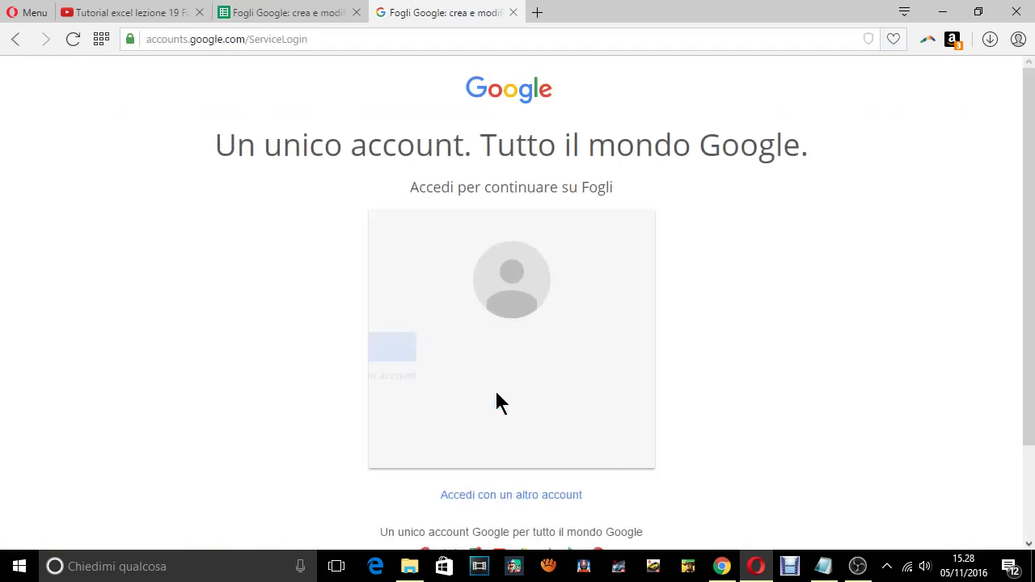
left_click(501, 411)
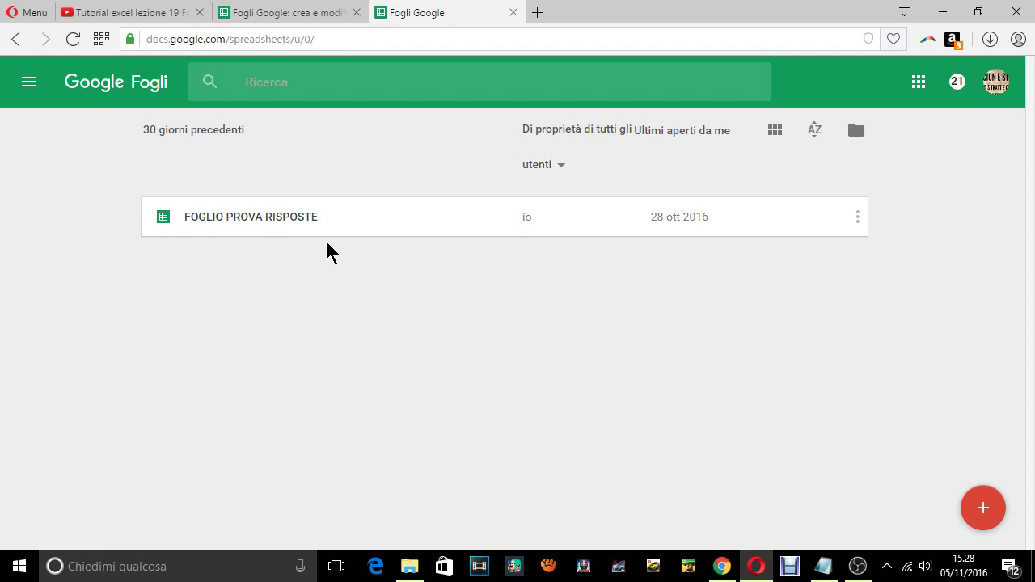
- Create a blank spreadsheet and title it Esercizio_1
left_click(983, 508)
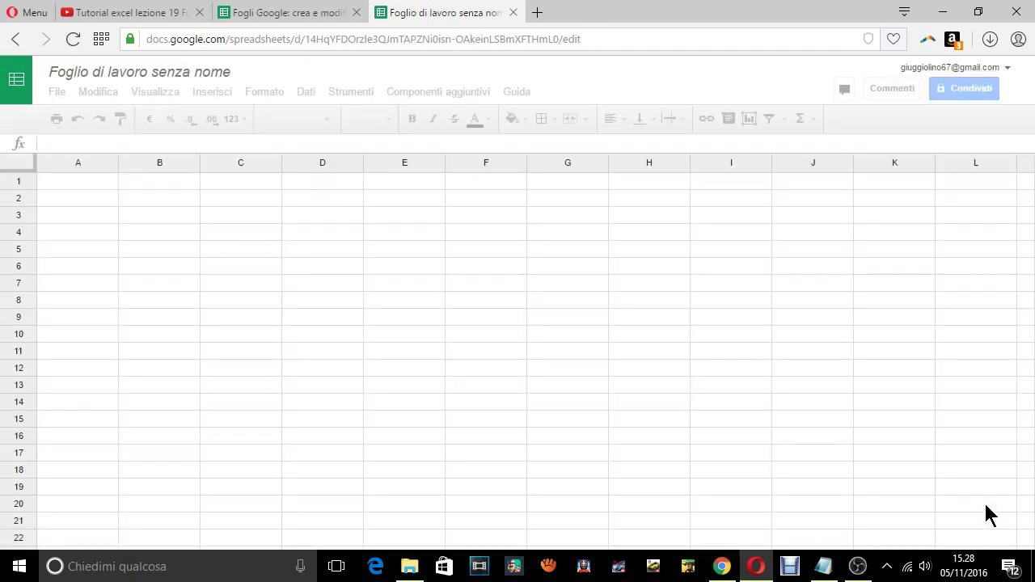
left_click(176, 71)
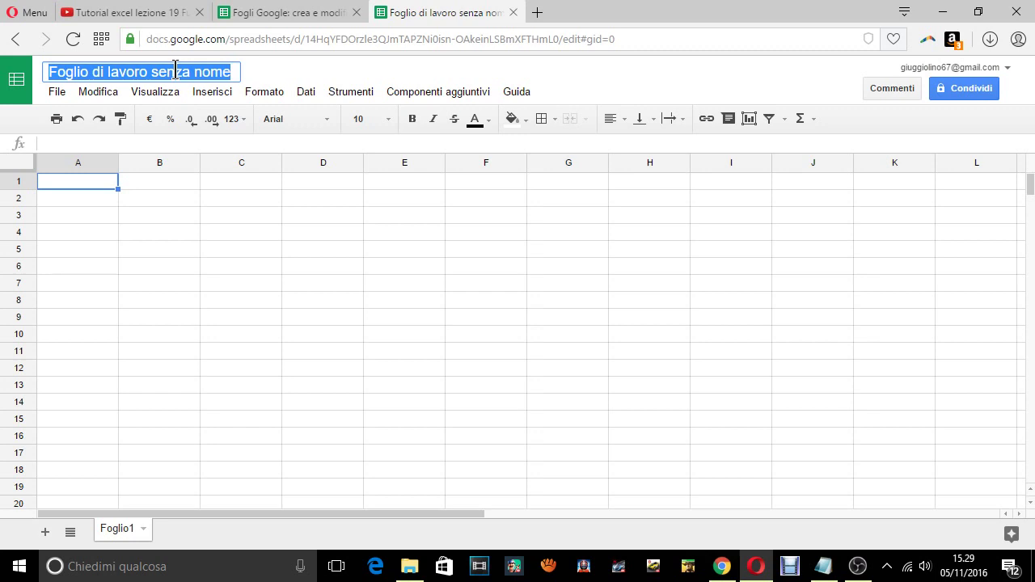
type("Eserc")
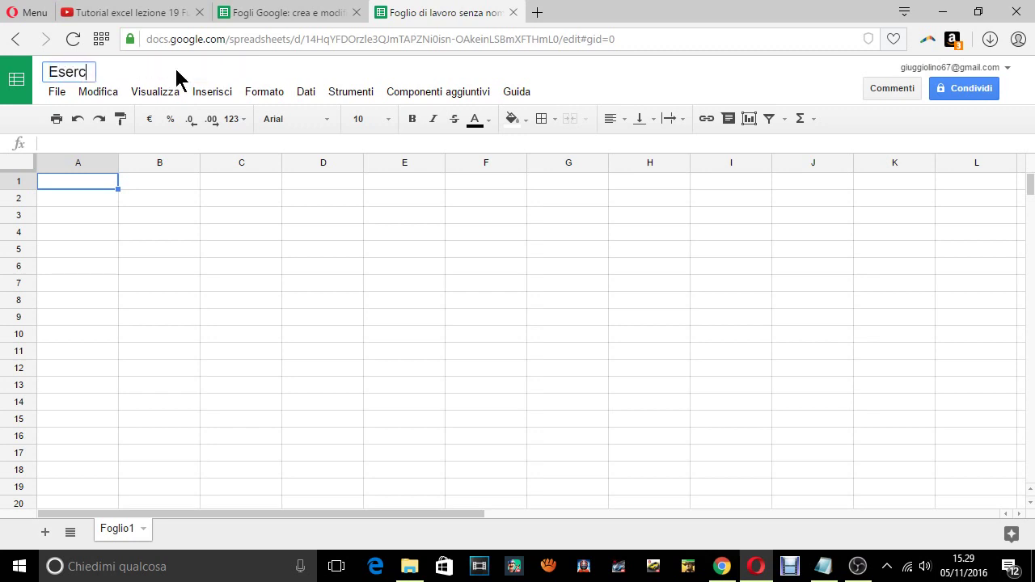
type("izio")
type("_")
type("1")
key("Return")
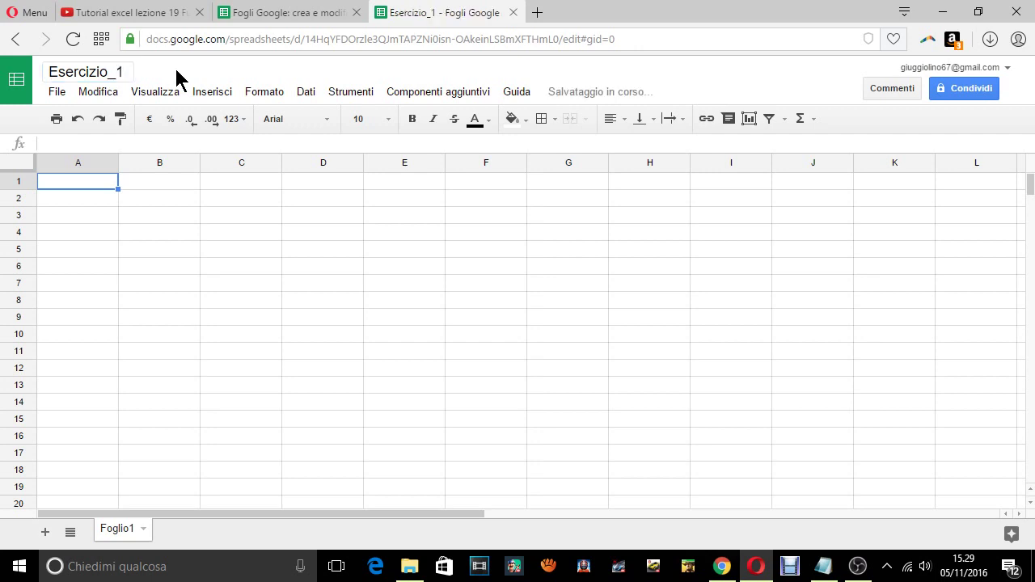
- Enter the heading 'spese casalinghe' in cell B1
left_click(143, 178)
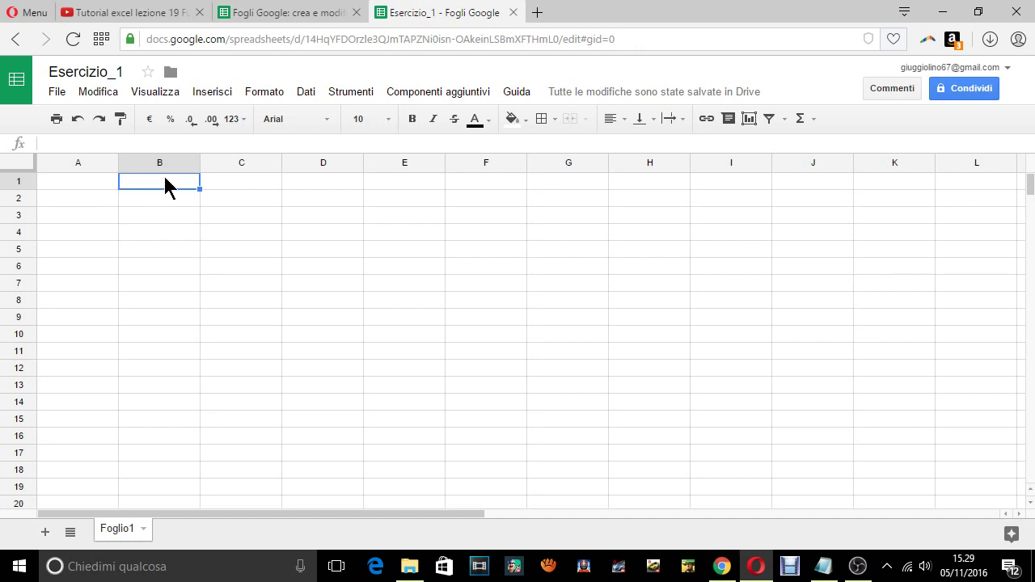
left_click(240, 334)
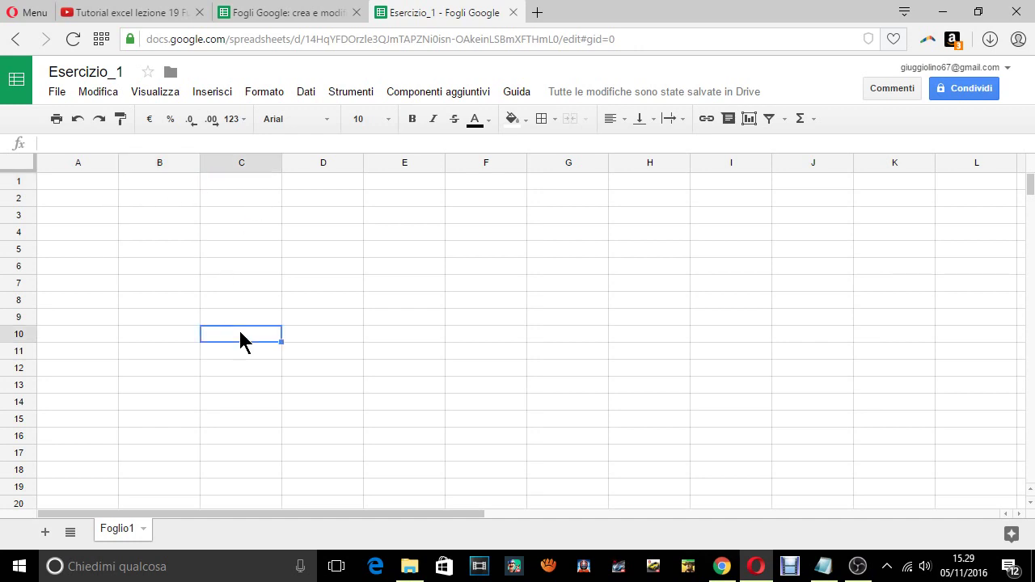
left_click(166, 177)
type("sp")
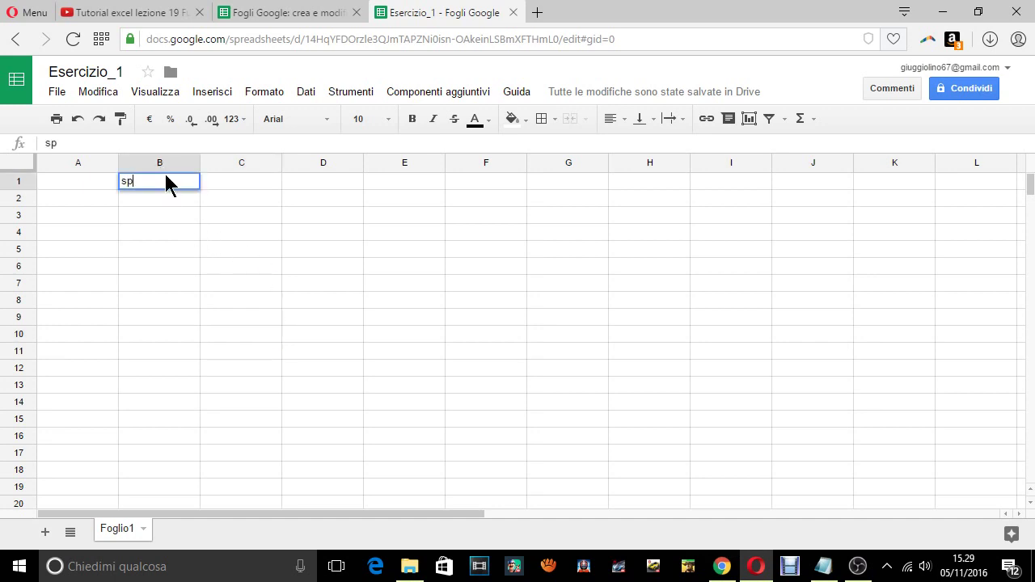
type("ese cas")
type("alinghe")
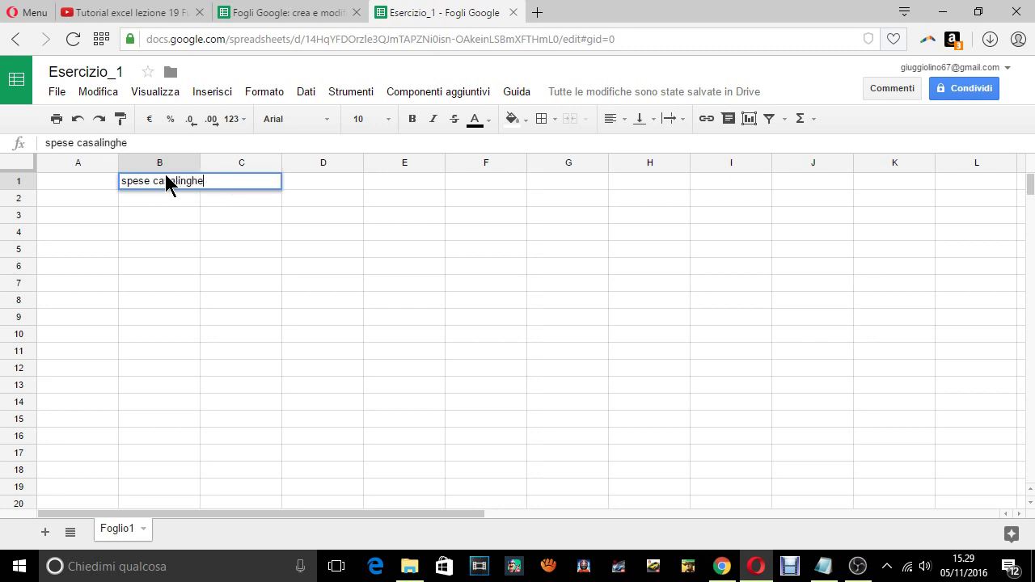
key("Return")
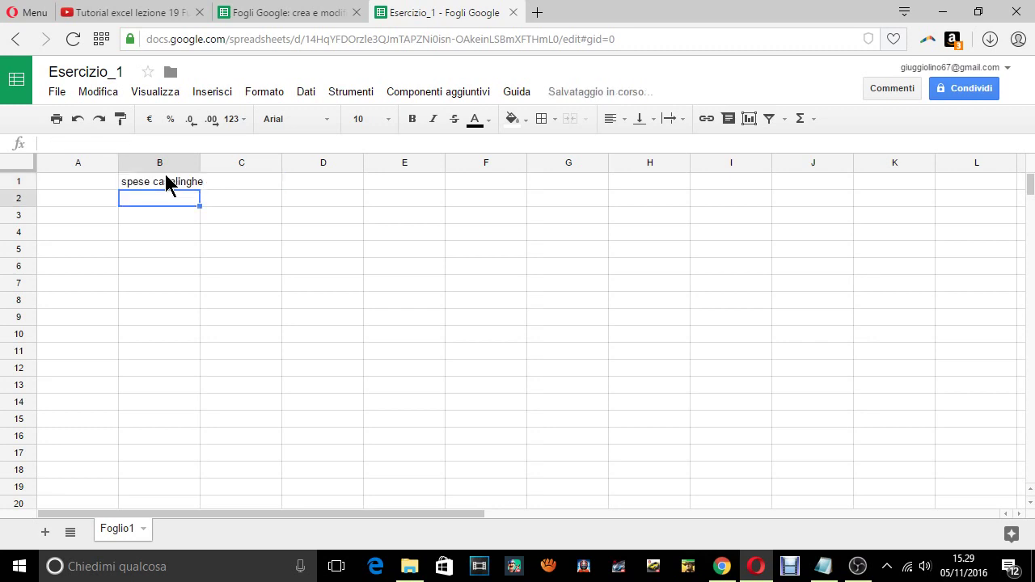
- Select row 1 and look through the Dati and add-ons menus, then close them
left_click(23, 181)
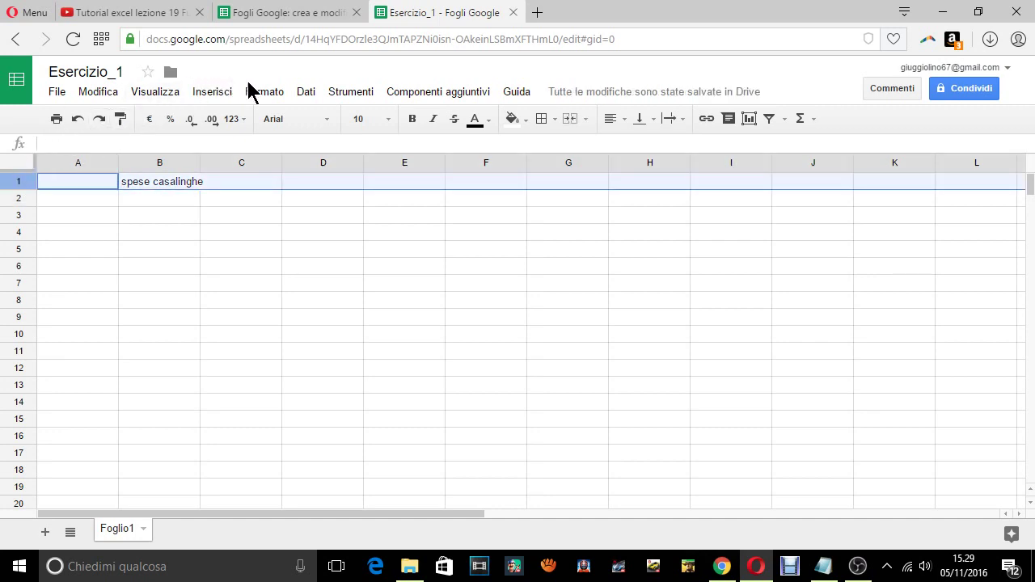
left_click(304, 93)
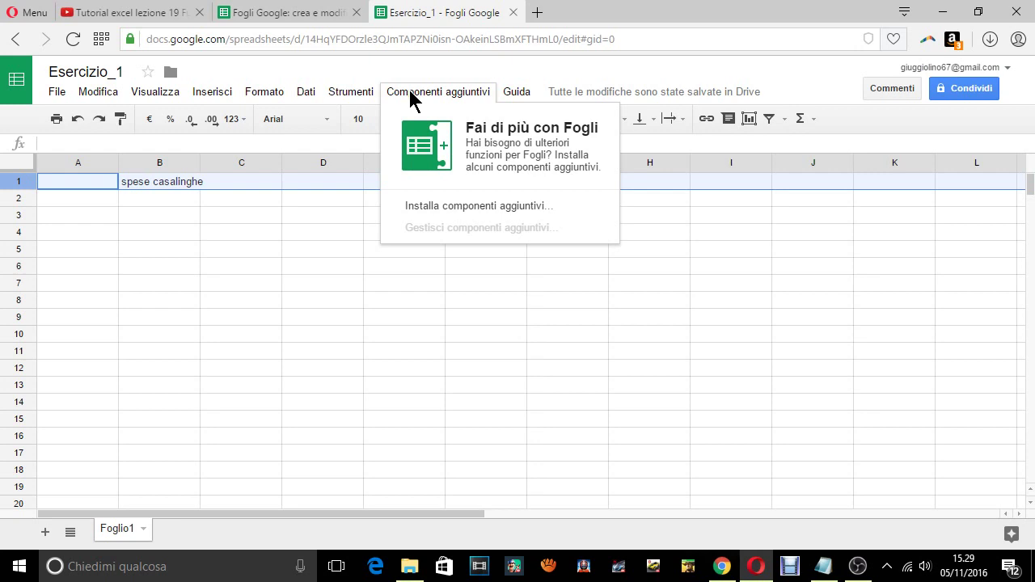
left_click(87, 201)
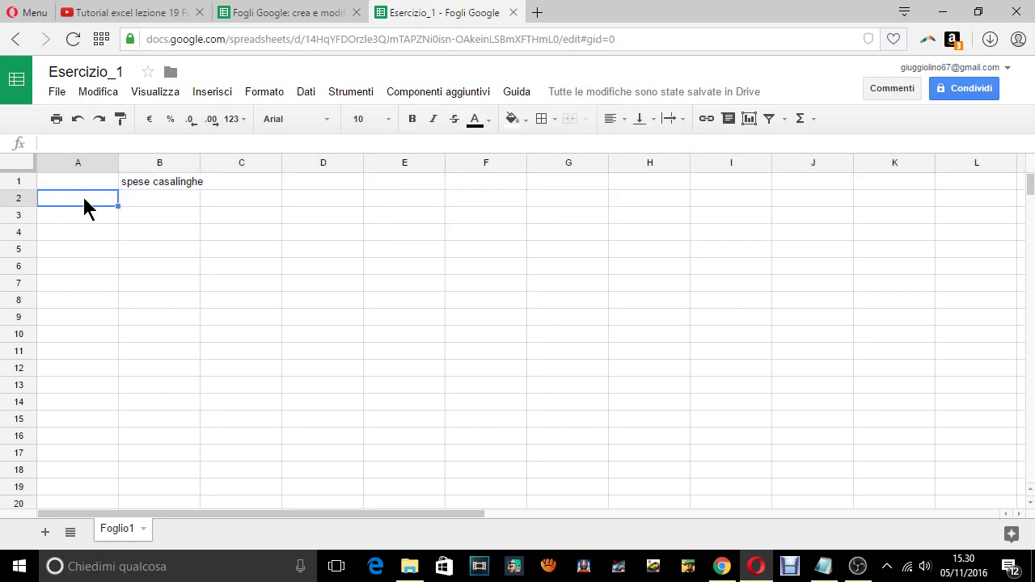
- Enter pane, latte, pasta, biscotti, burro, mozzarella and ricotta in cells A2 to A8
type("pane")
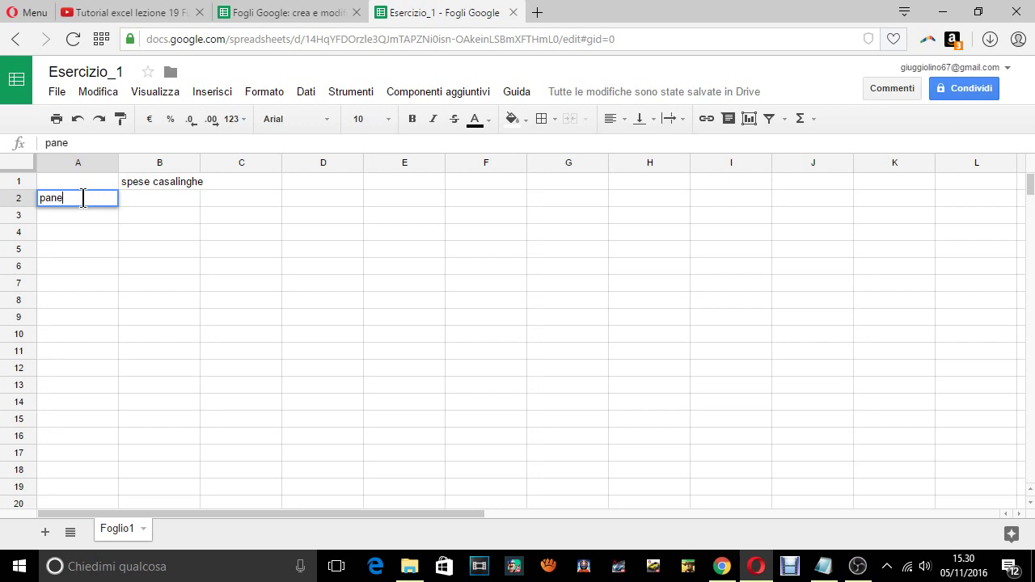
key("Return")
type("latte")
key("Return")
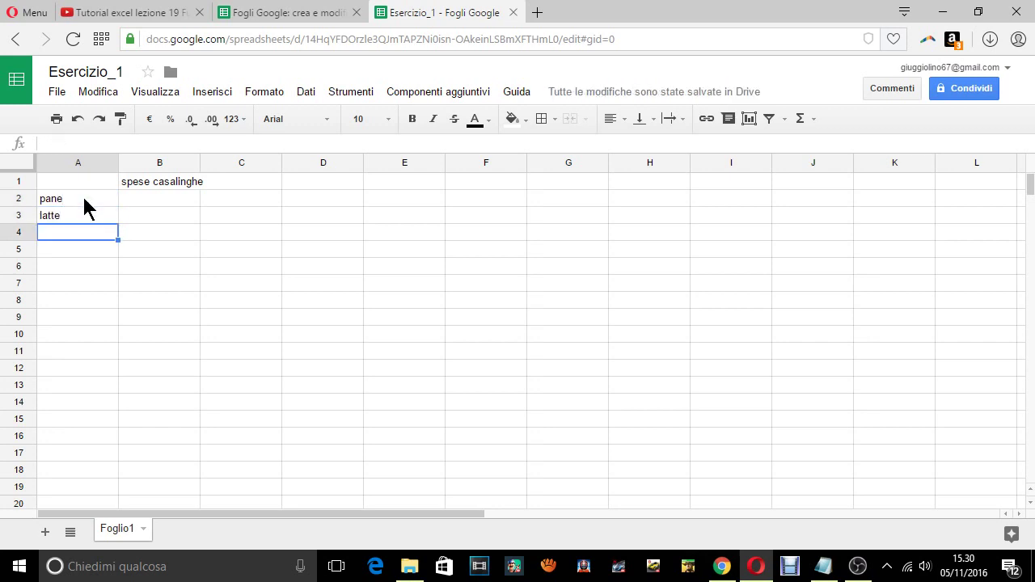
type("pasta")
key("Return")
type("b")
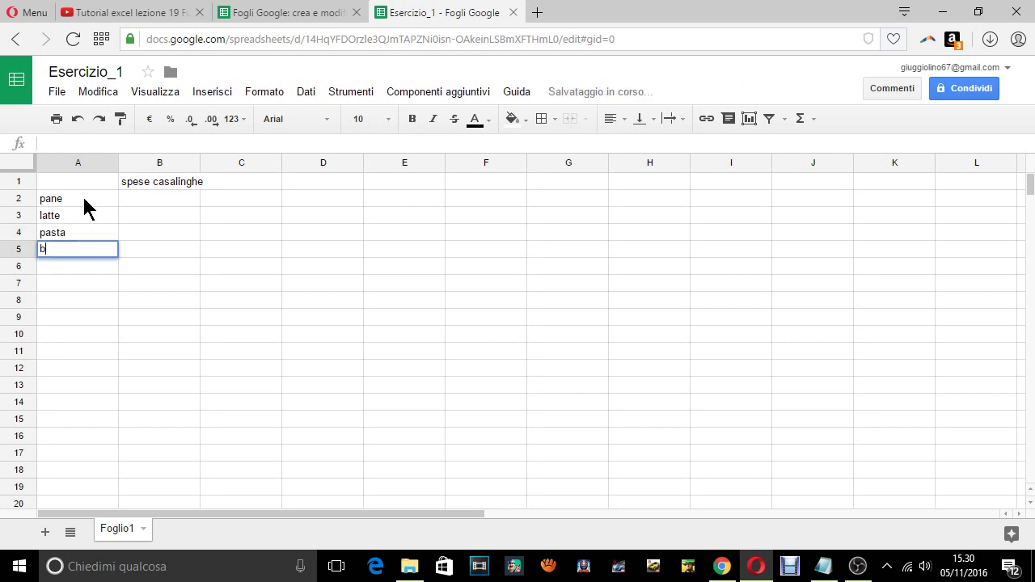
type("iscotti")
key("Return")
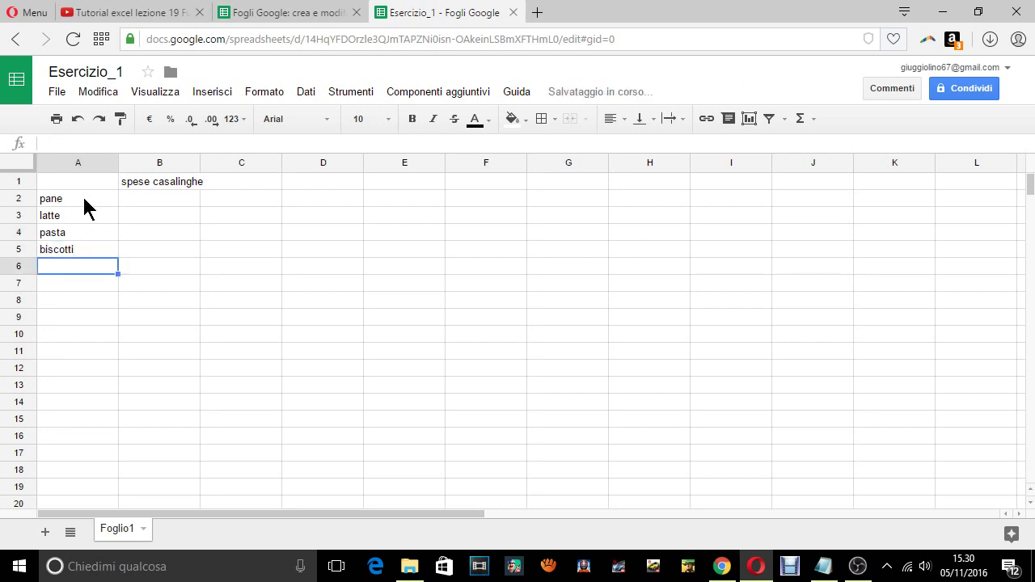
type("bur")
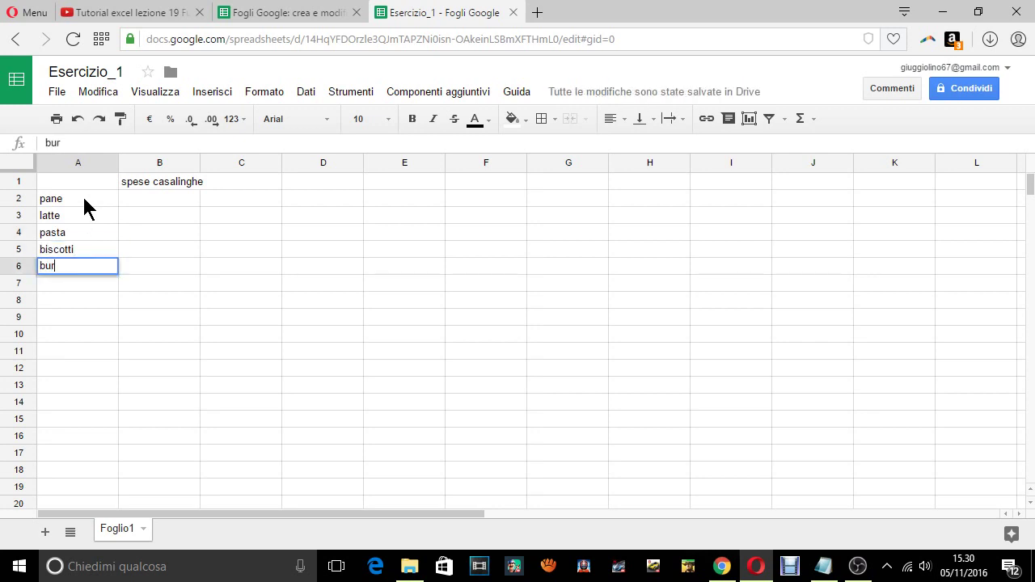
type("ro")
key("Return")
type("mozz")
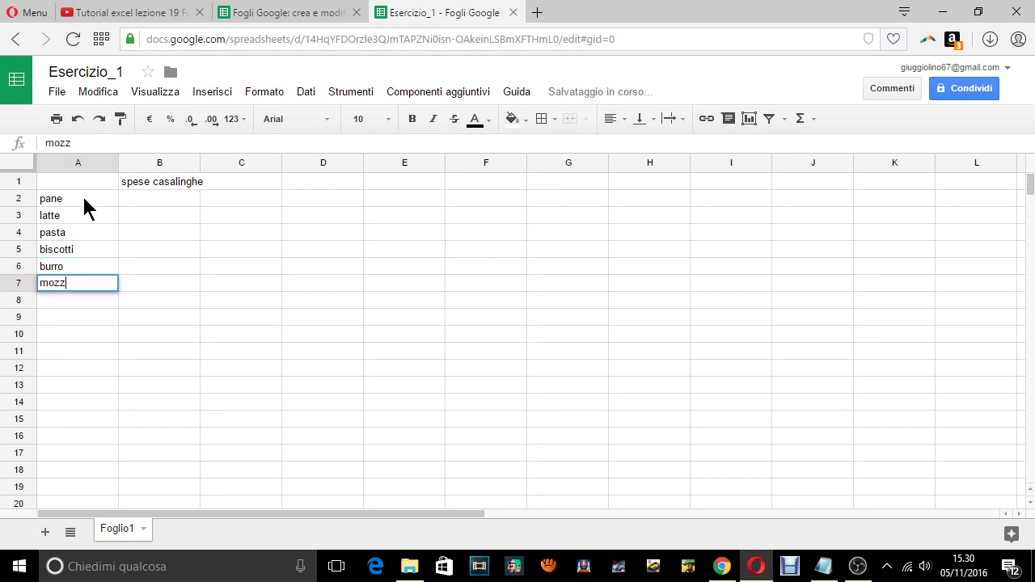
type("arella")
key("Return")
type("ric")
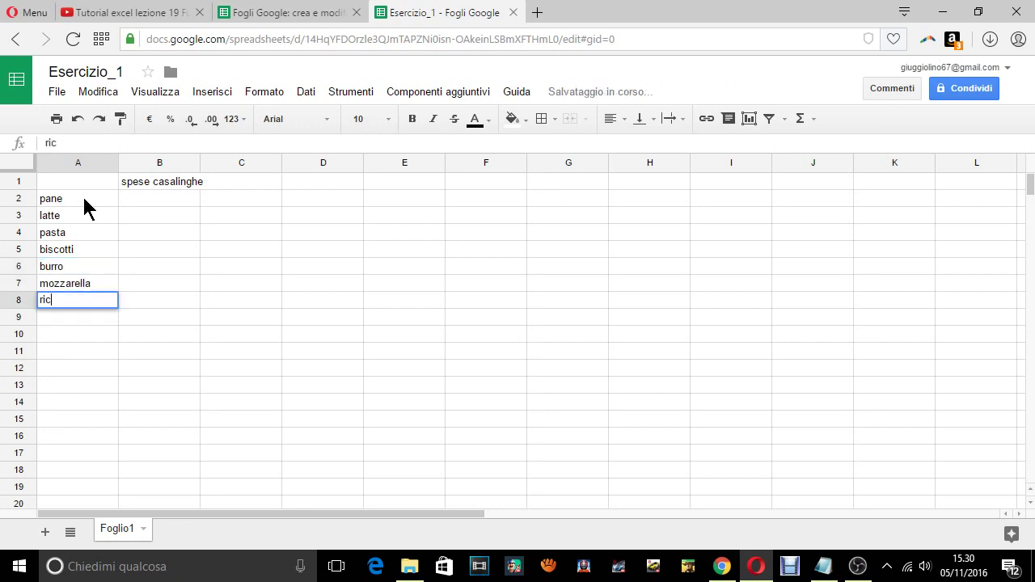
type("otta")
key("Return")
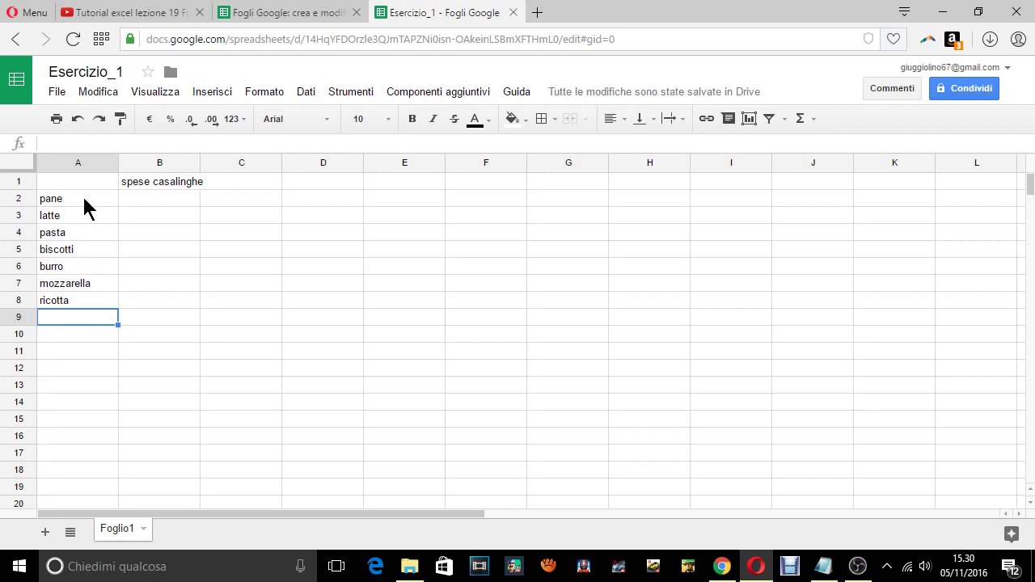
- Replace the B1 heading with the date 5-11-2016
left_click(178, 182)
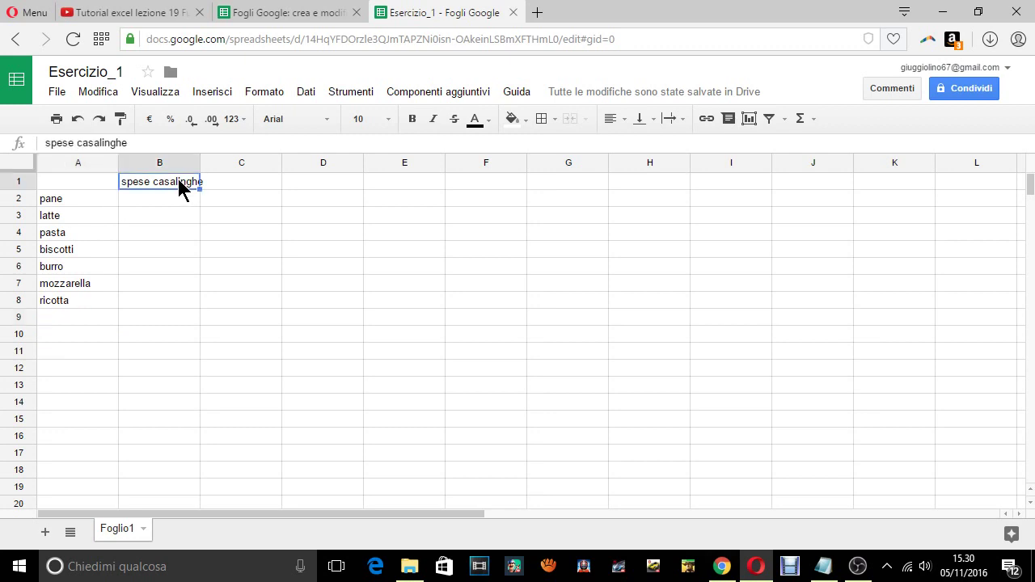
key("Delete")
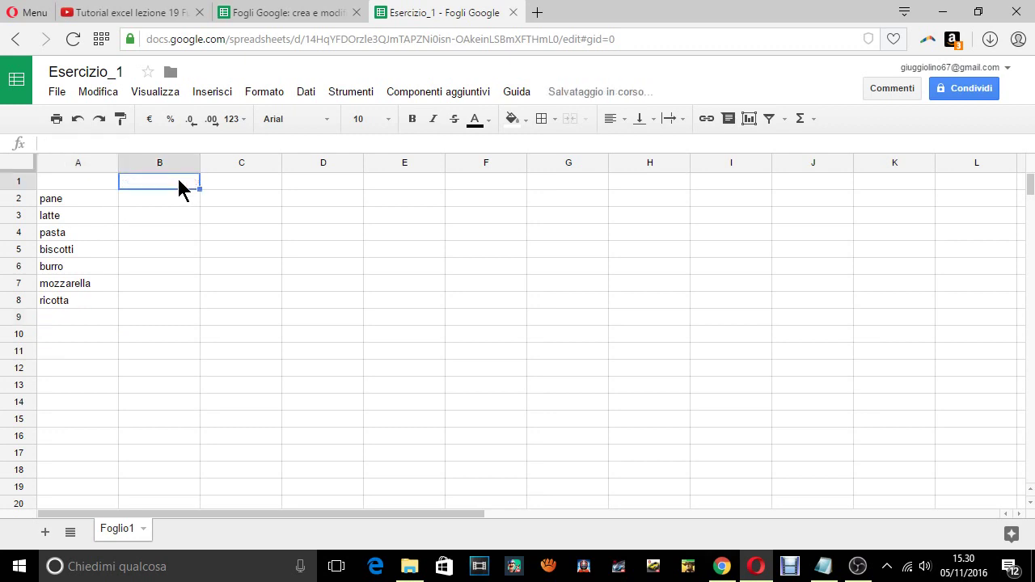
type("2-")
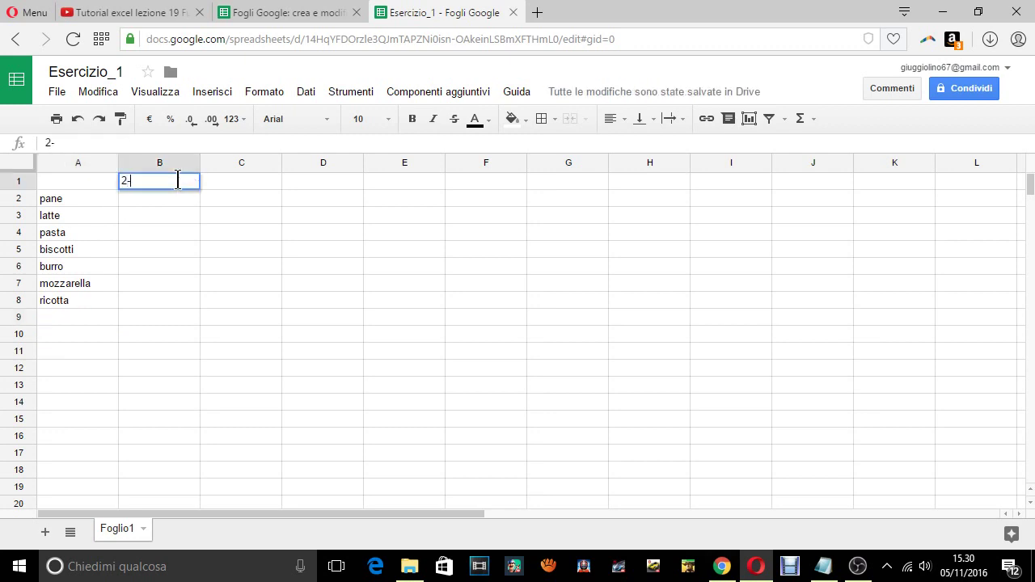
key("BackSpace")
key("BackSpace")
type("5-")
type("11-2016")
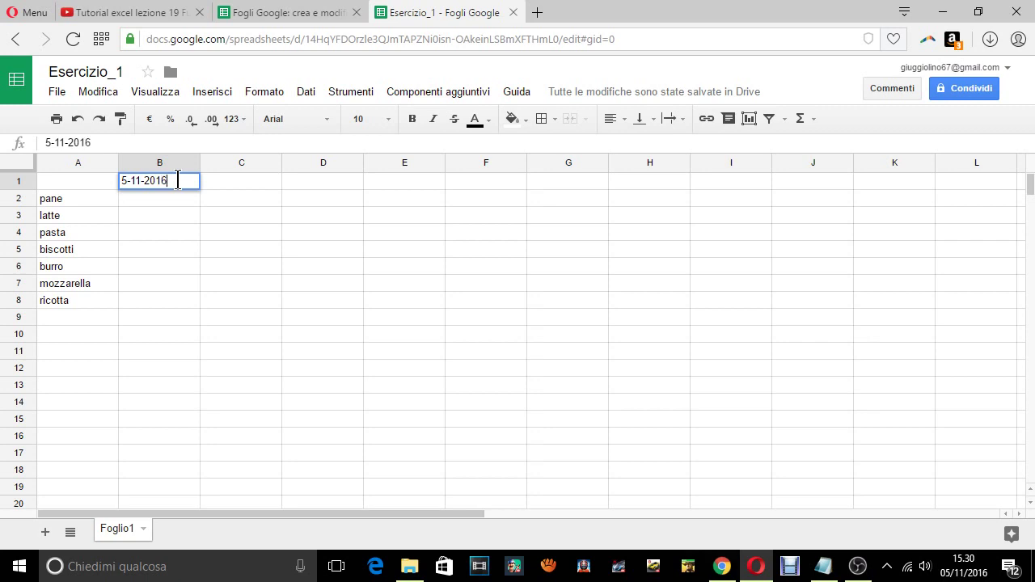
key("Return")
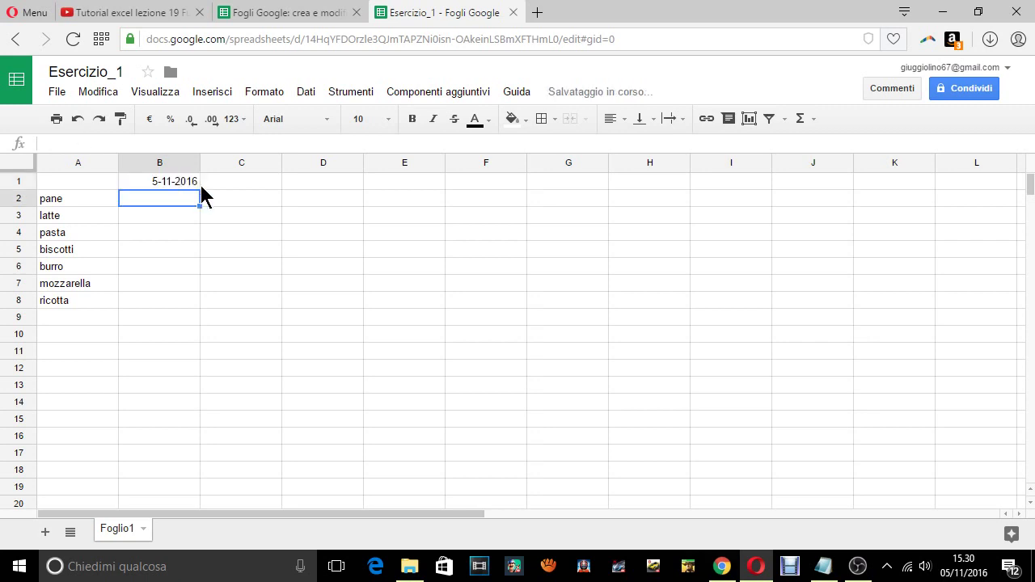
left_click(179, 188)
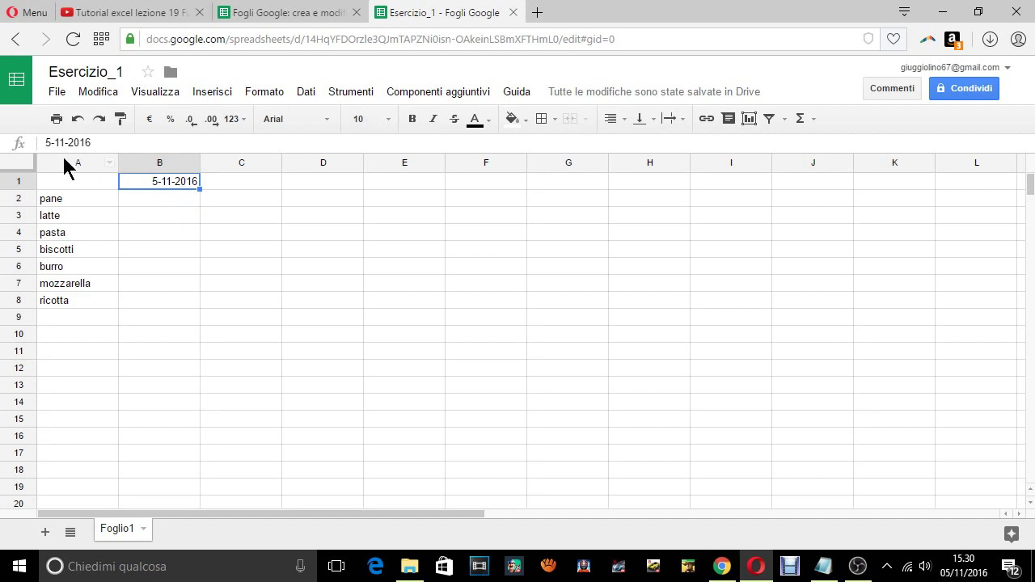
- Select the empty range B2:B8 beside the grocery items and open the Formato menu
left_click(172, 206)
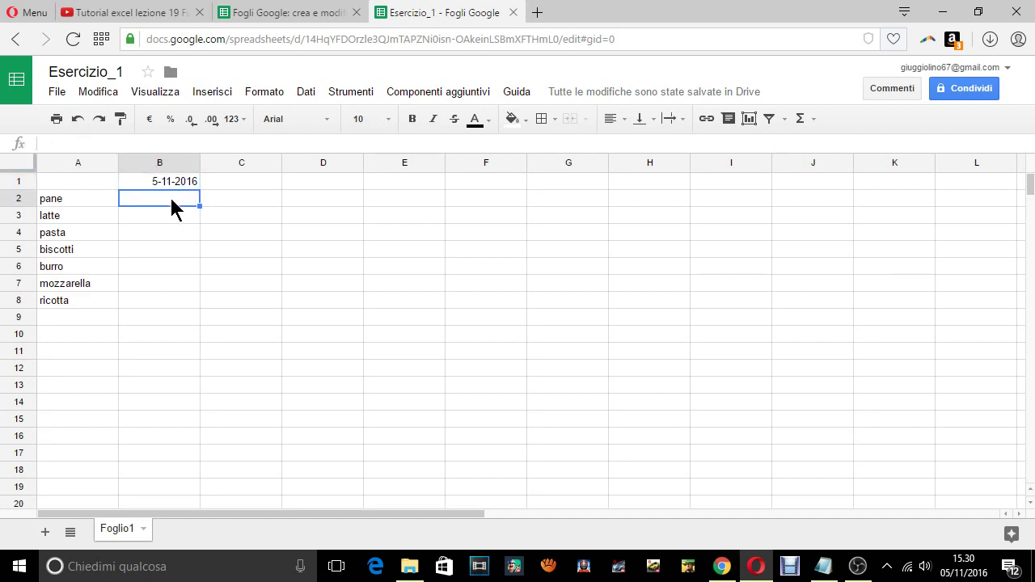
left_click_drag(166, 195, 172, 297)
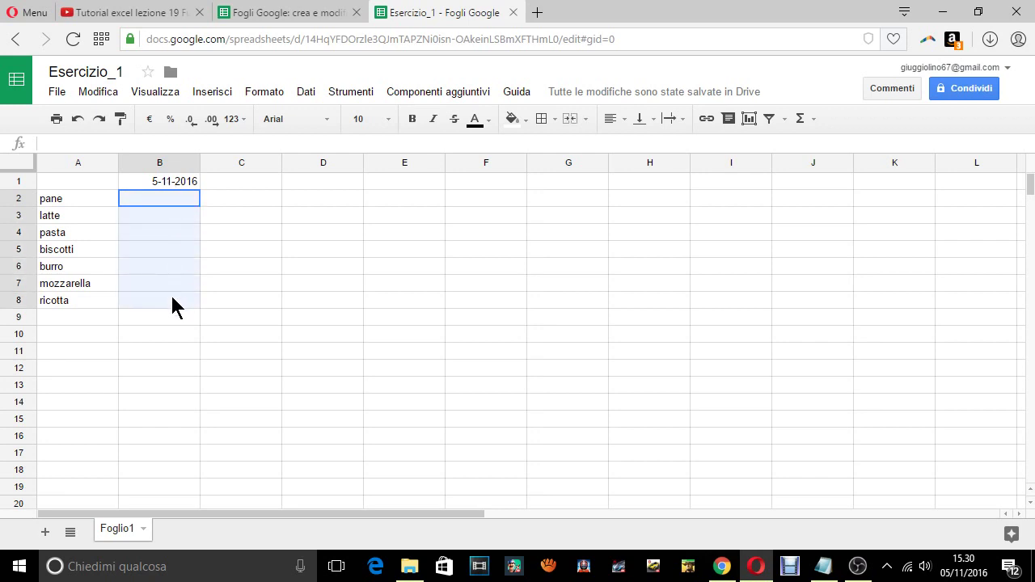
right_click(169, 309)
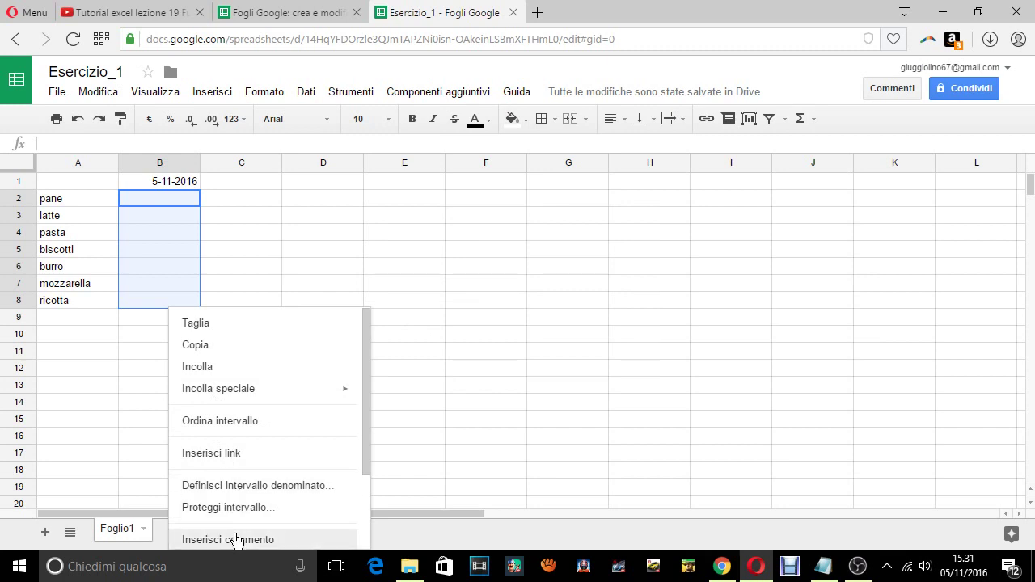
left_click(159, 196)
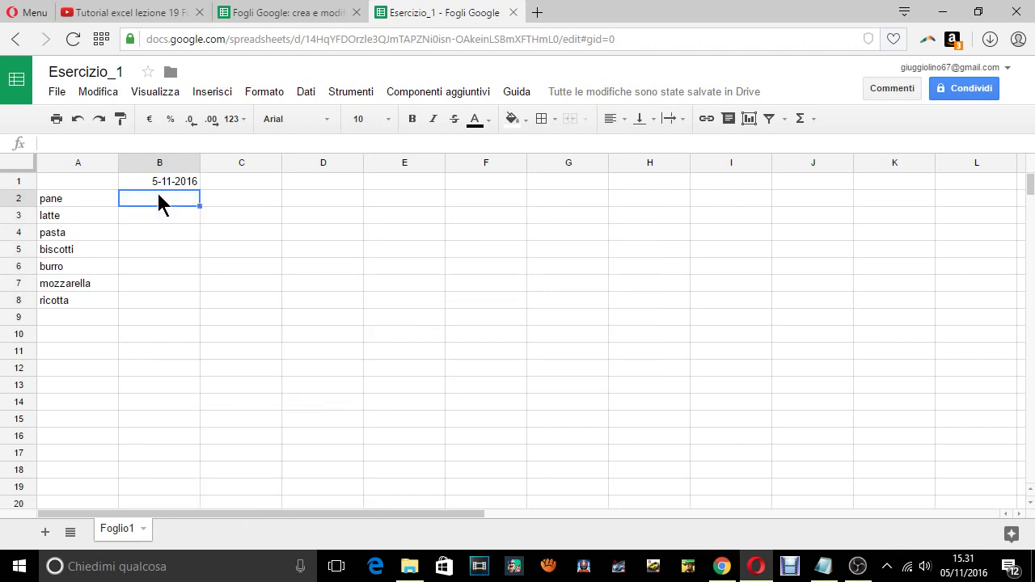
left_click_drag(158, 198, 158, 299)
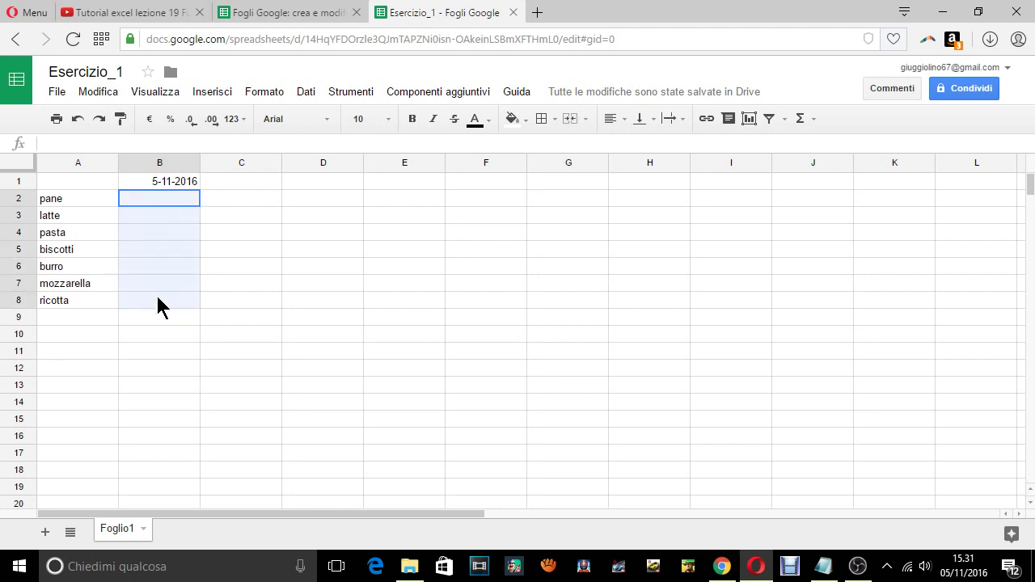
left_click(359, 93)
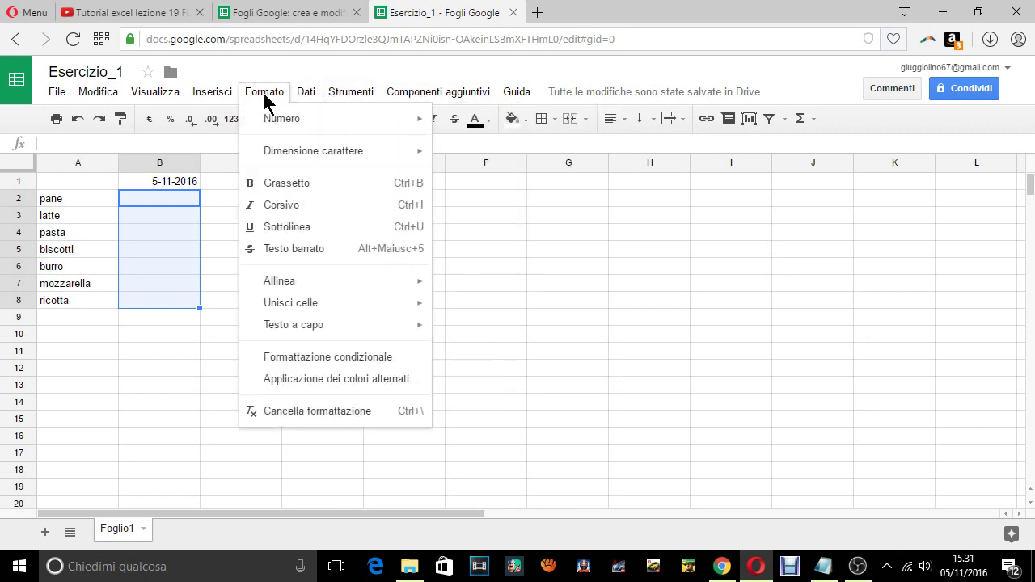
- Create a conditional formatting rule on B2:B8 with the condition 'La cella non è vuota'
mouse_move(264, 91)
left_click(333, 361)
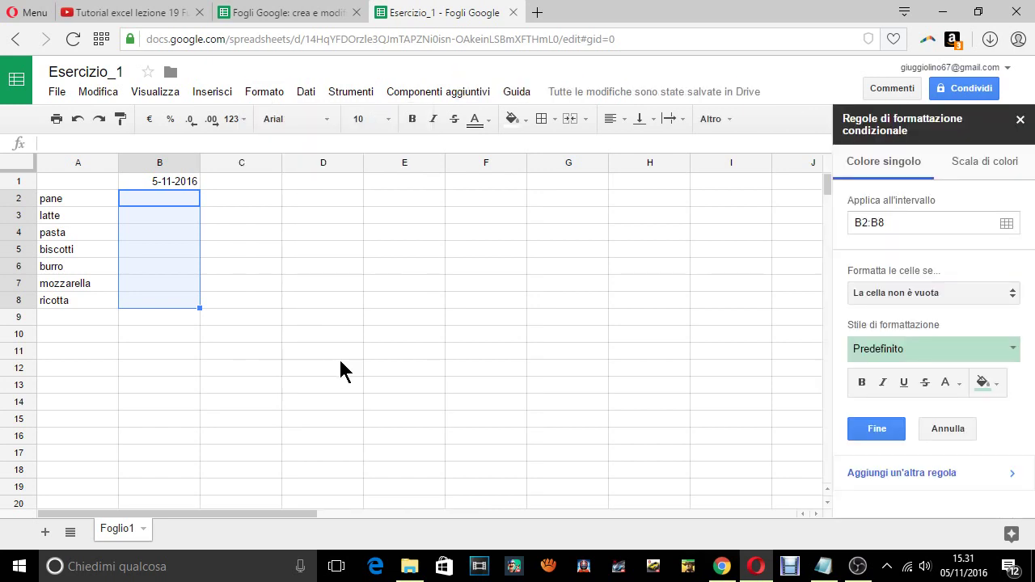
left_click(916, 293)
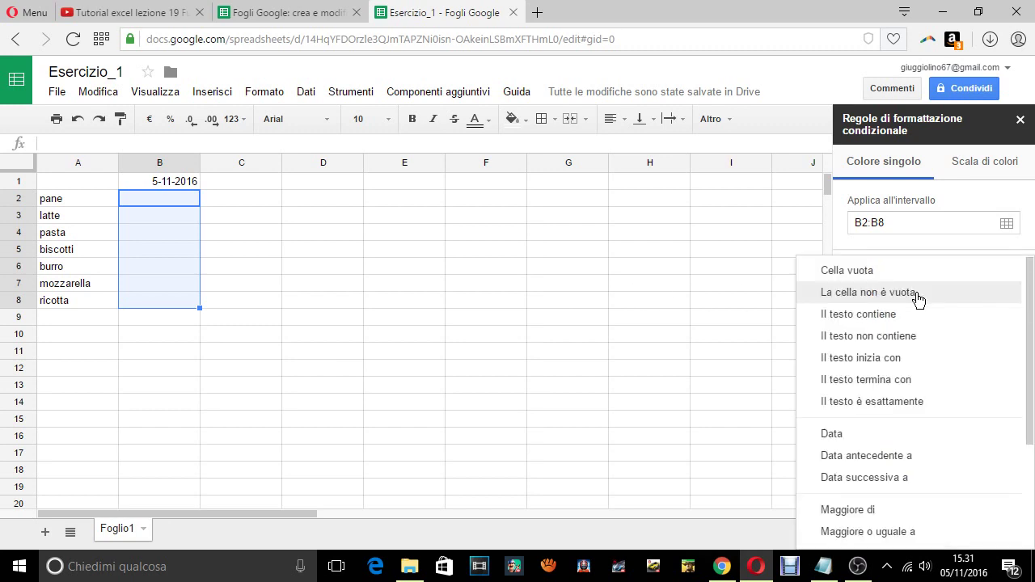
left_click(918, 296)
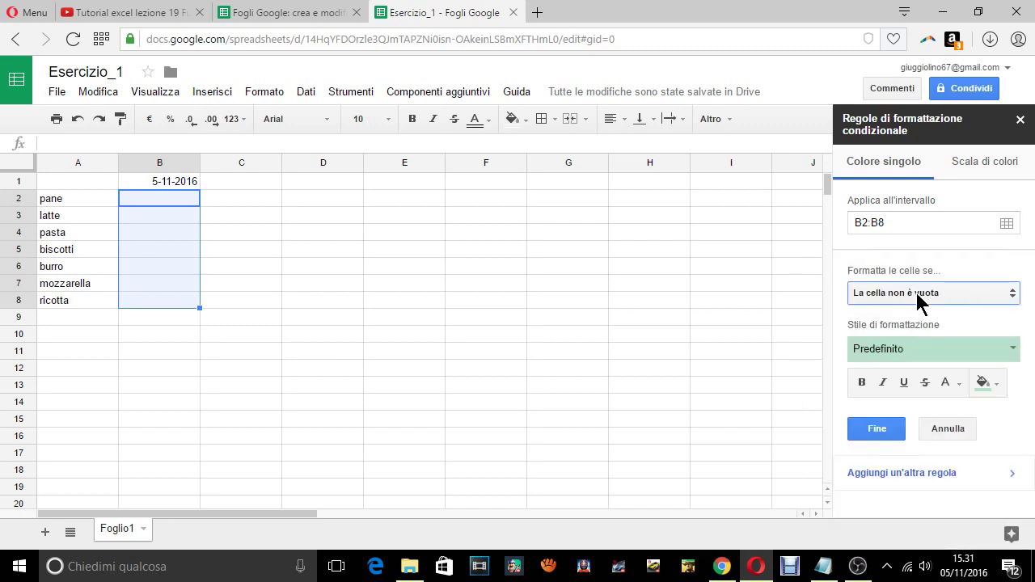
- Give the rule the yellow preset style and save it with Fine
left_click(919, 349)
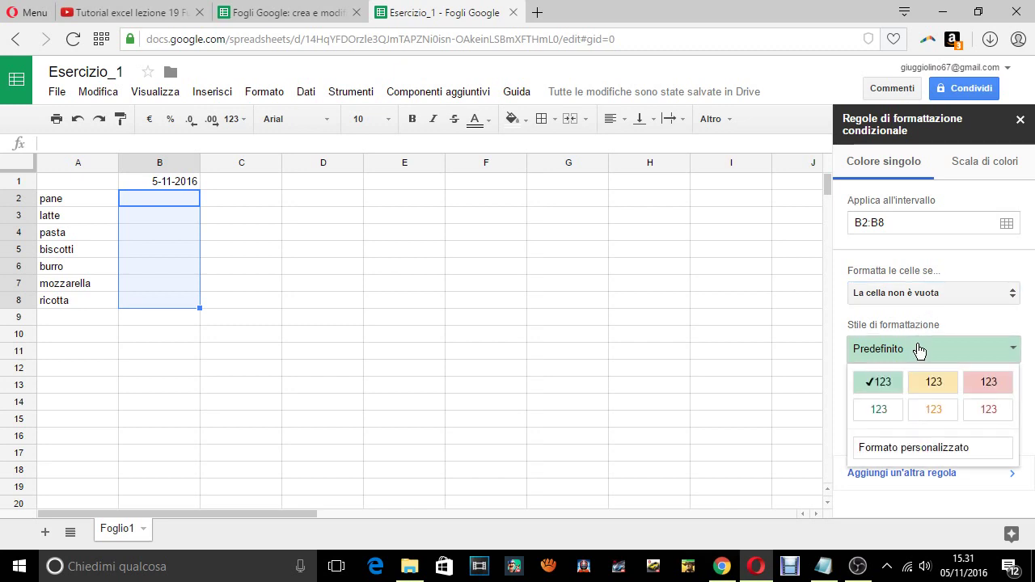
left_click(920, 350)
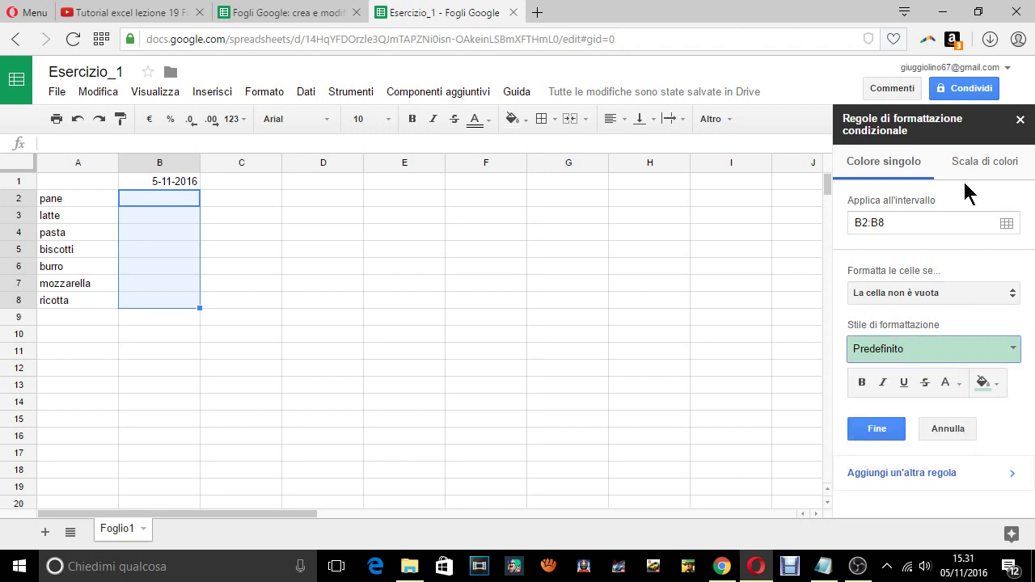
left_click(975, 162)
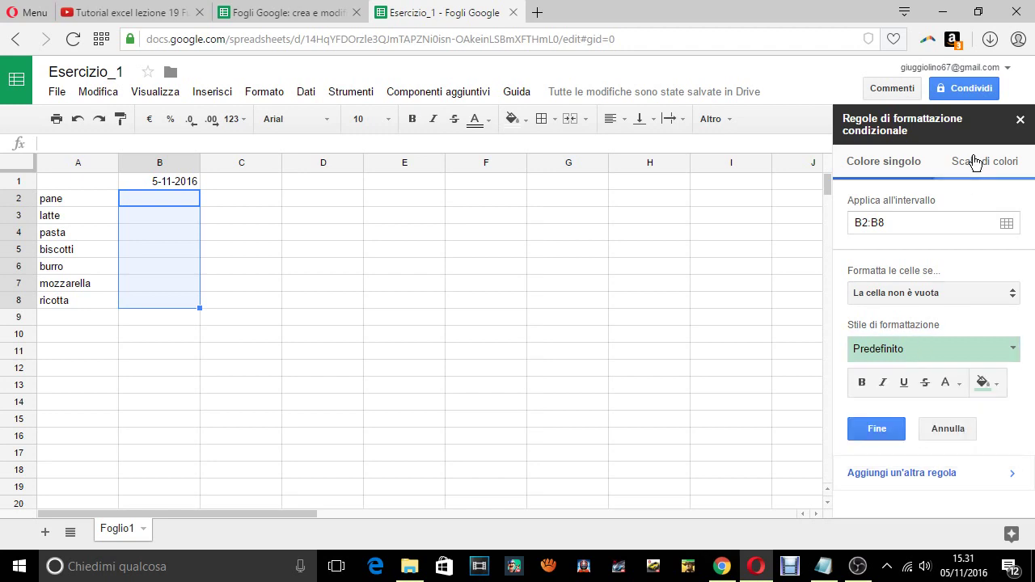
left_click(894, 165)
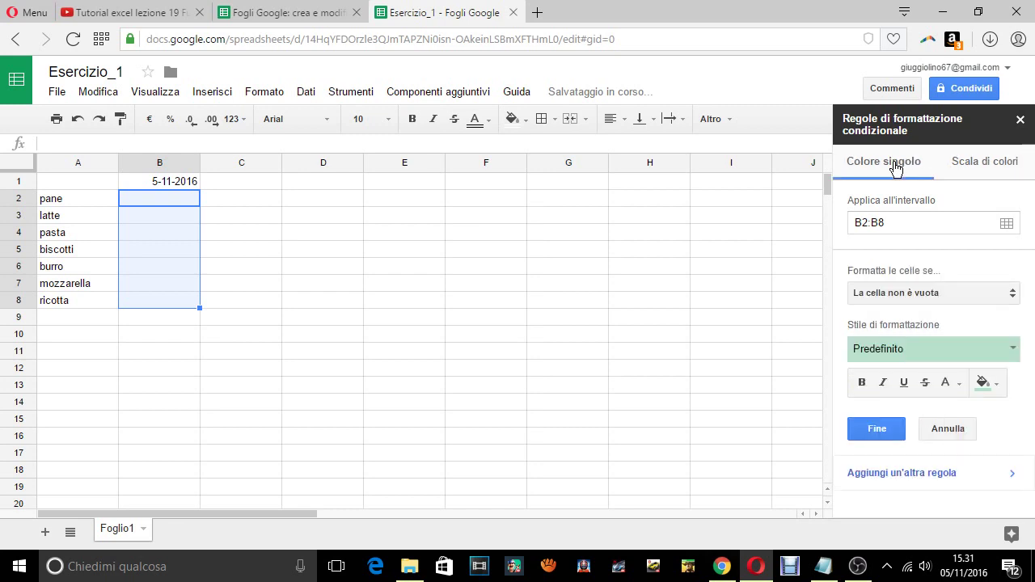
left_click(927, 350)
left_click(931, 383)
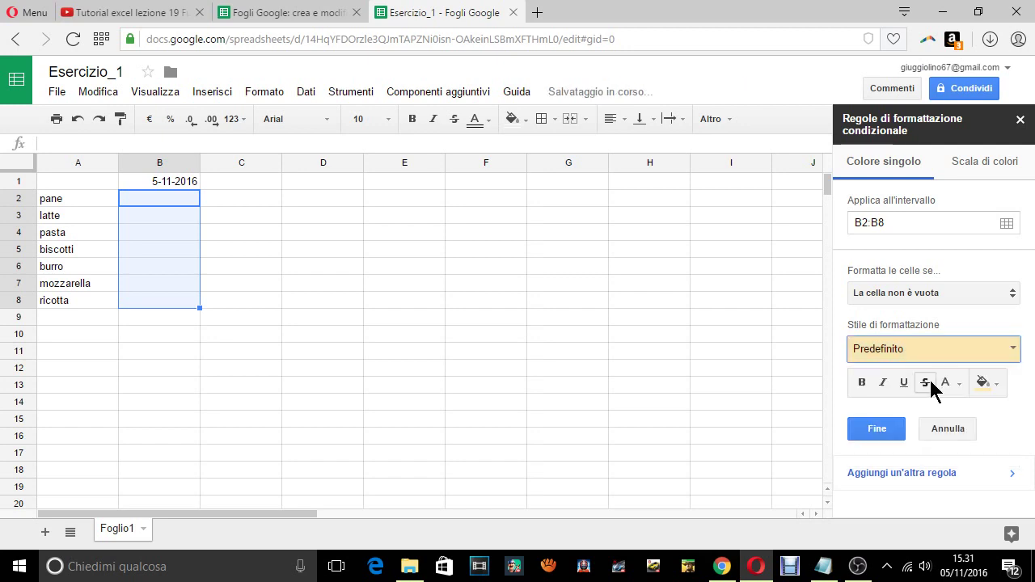
left_click(878, 428)
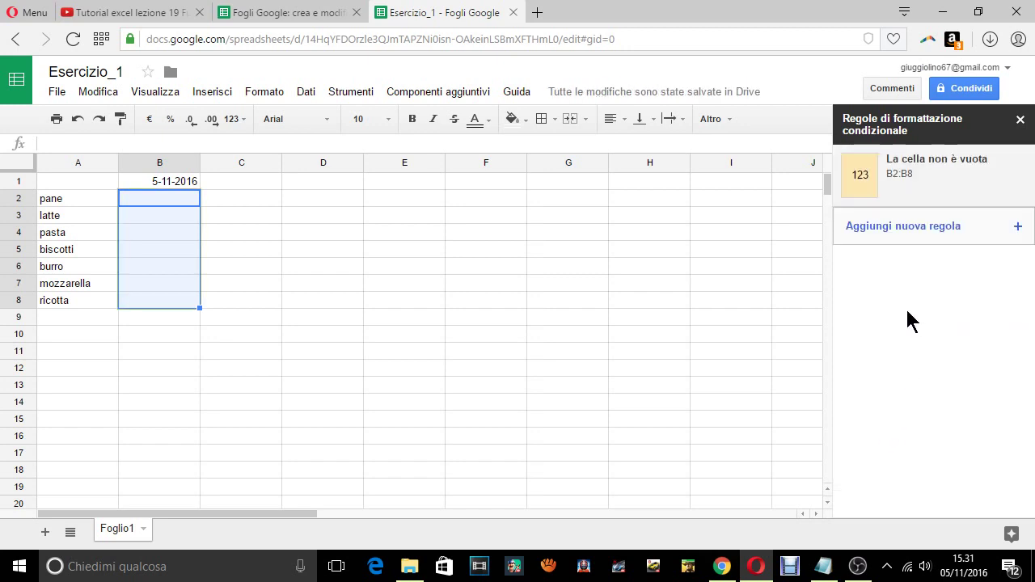
left_click(894, 228)
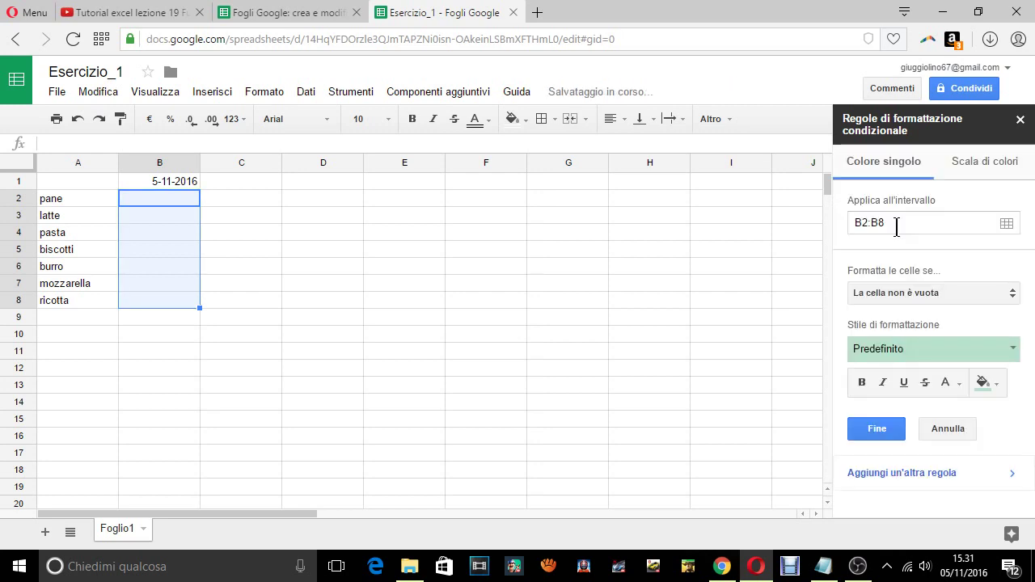
left_click(778, 249)
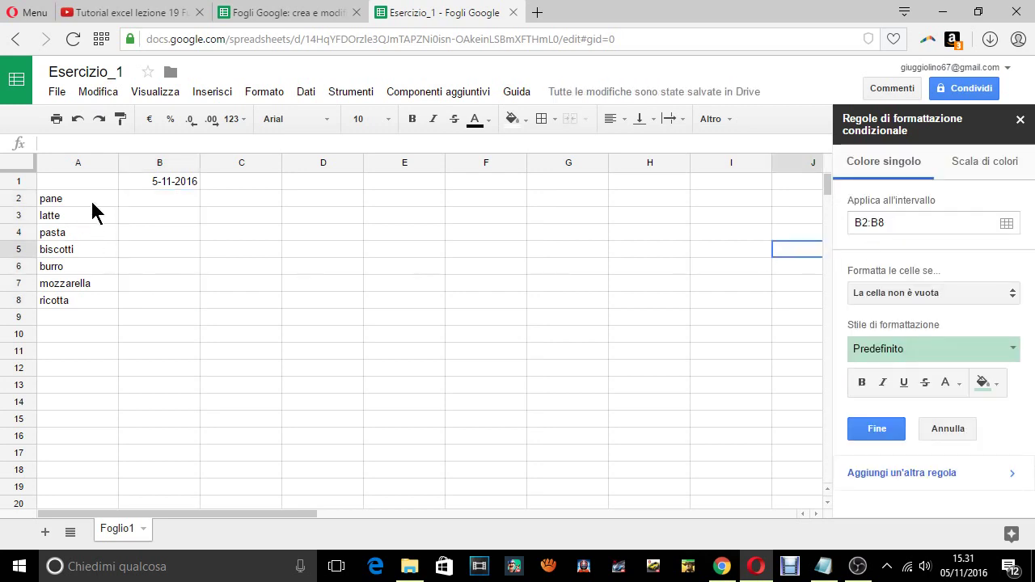
- Enter the quantities 2, 5, 3, 4, 2, 3, 6 down B2:B8
left_click(139, 197)
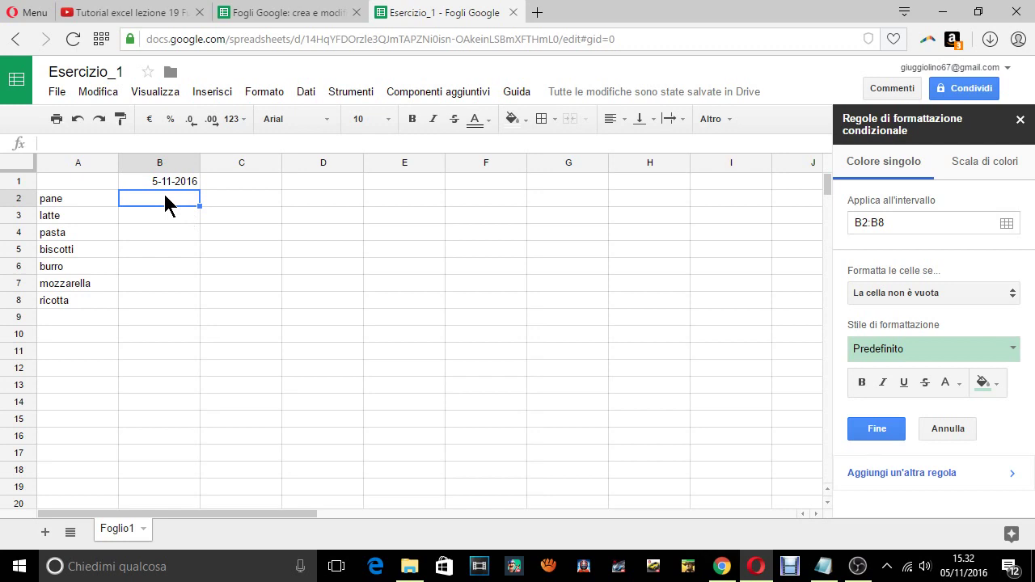
type("2")
key("Return")
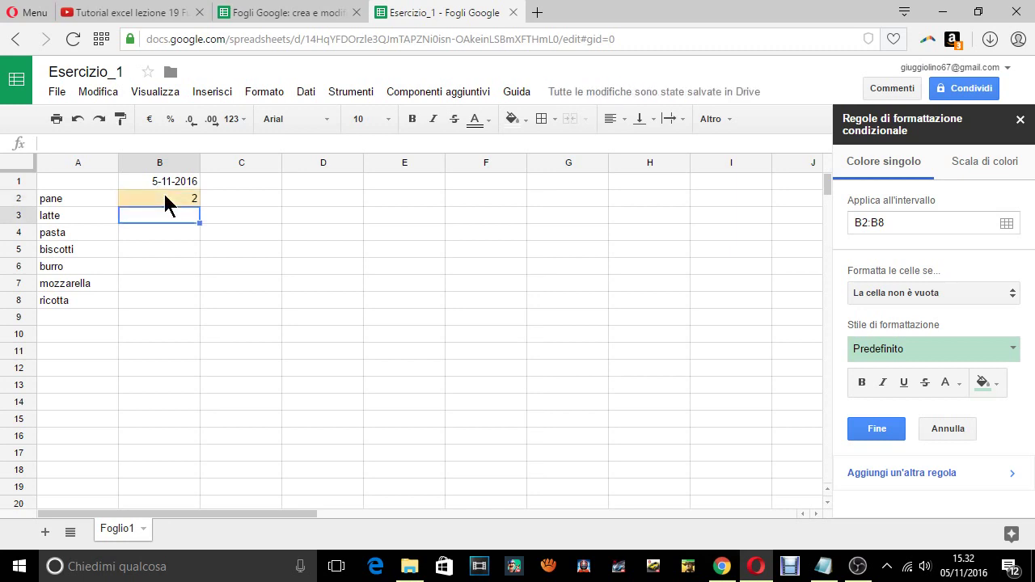
type("5")
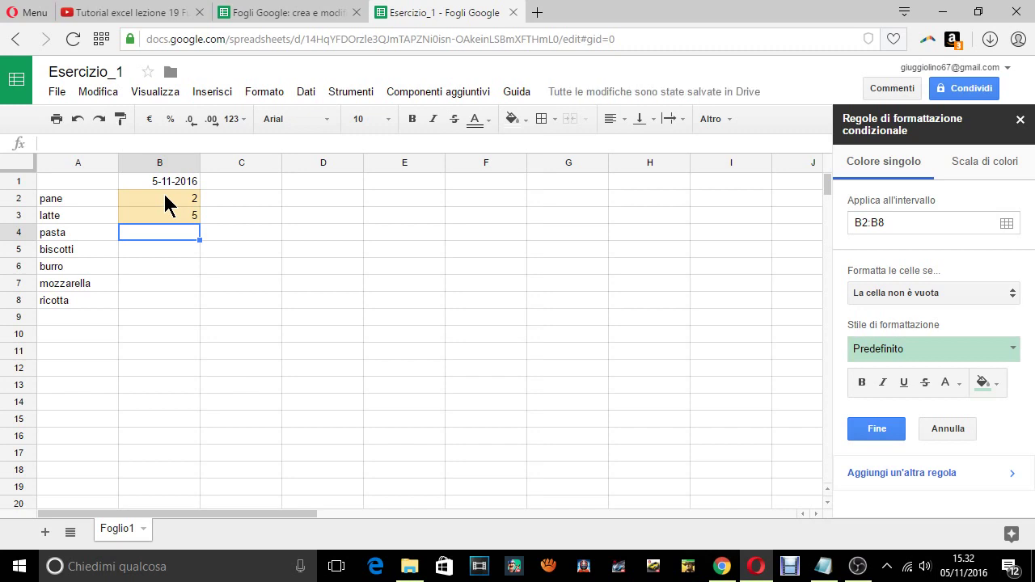
type("3")
key("Return")
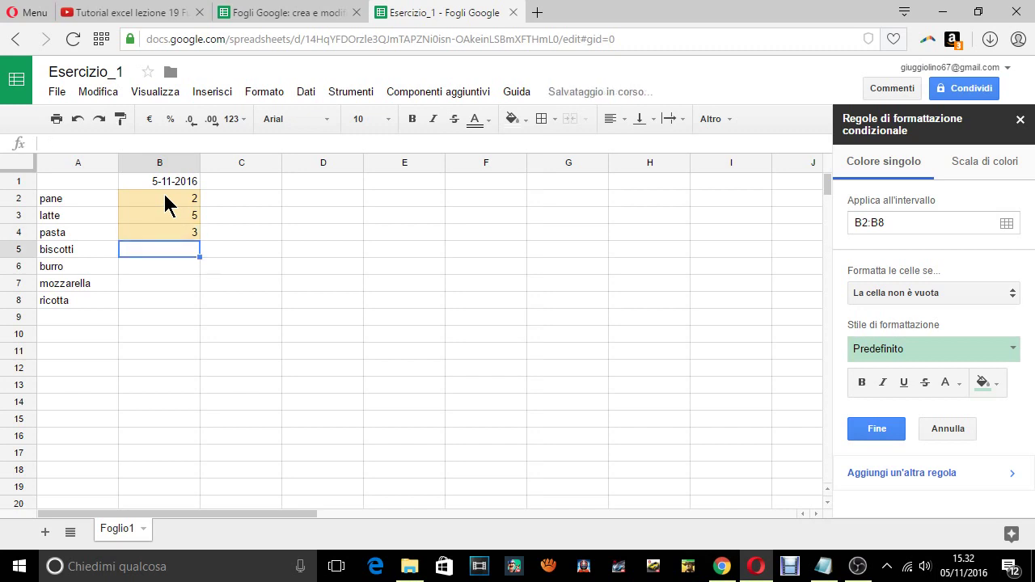
type("4")
key("Return")
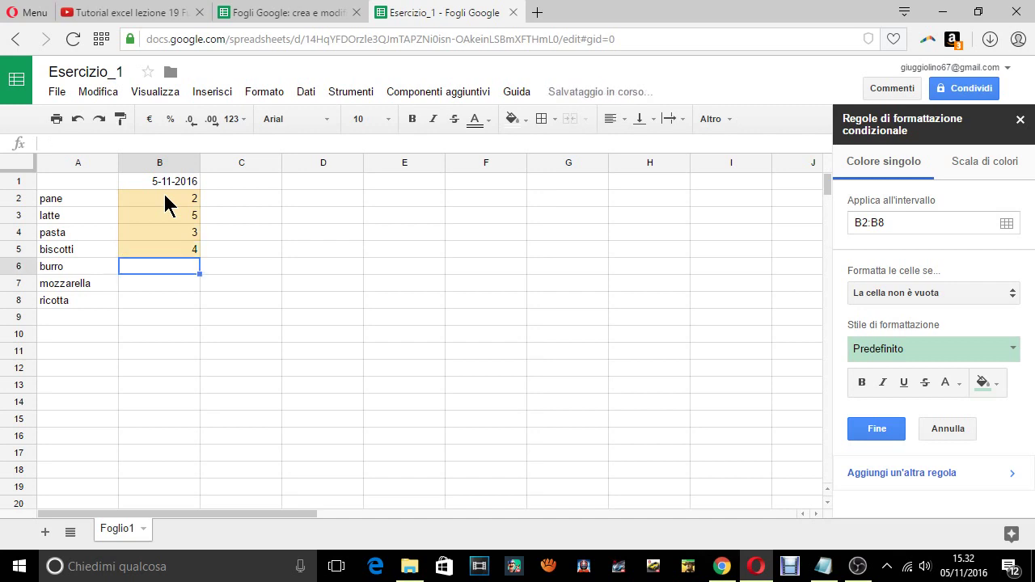
type("2")
key("Return")
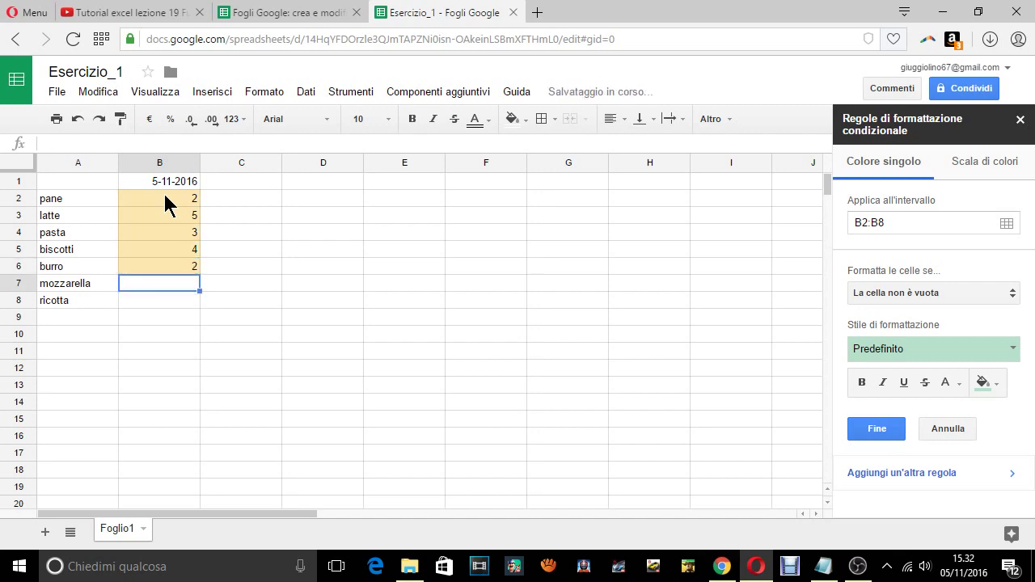
type("3")
key("Return")
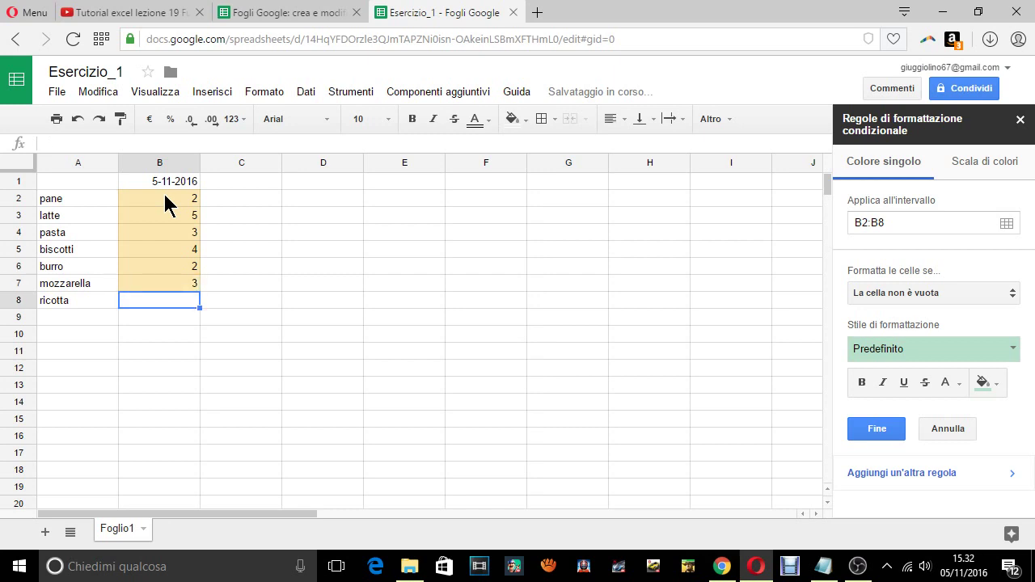
type("6")
key("Return")
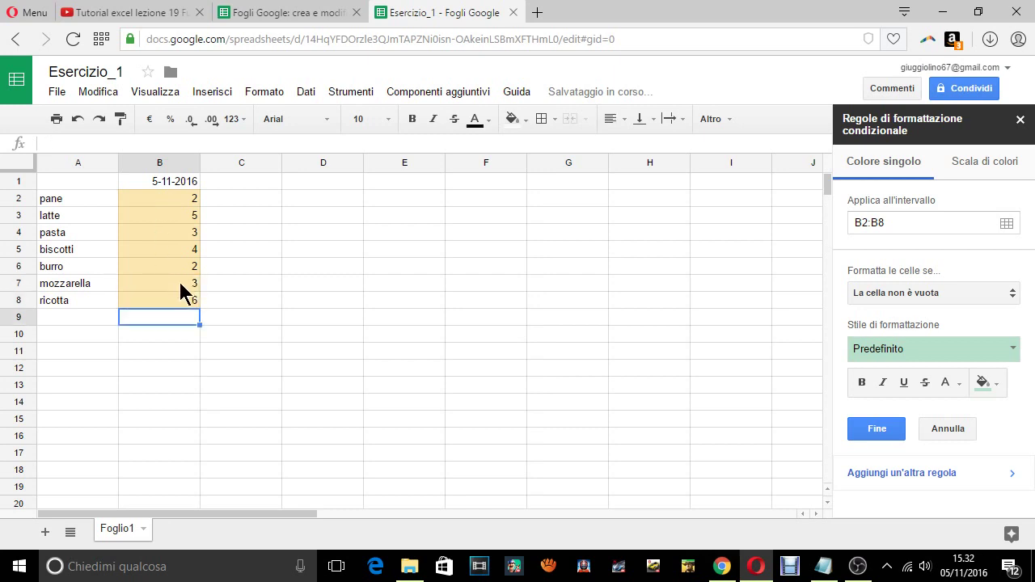
mouse_move(159, 162)
left_click(194, 163)
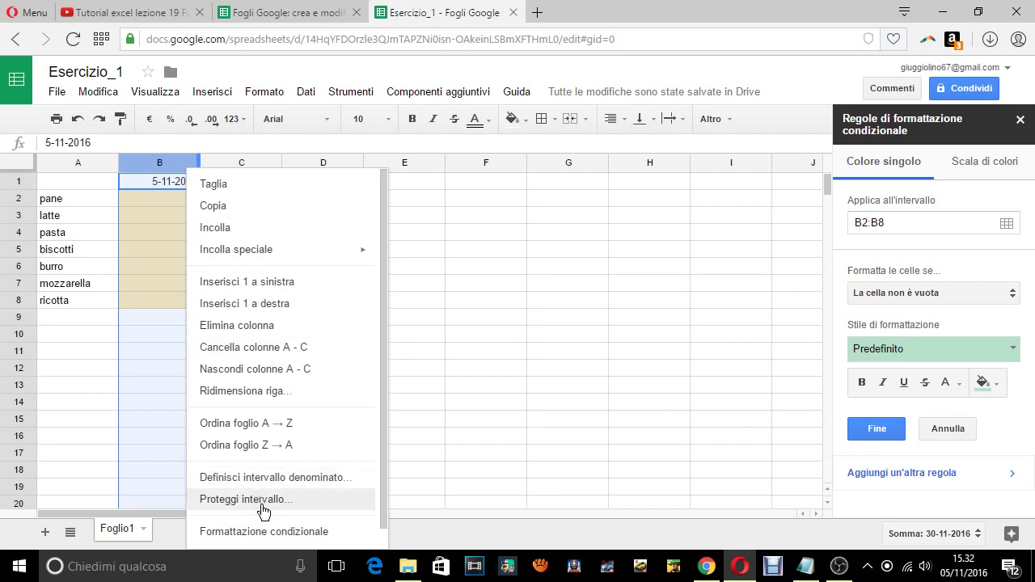
left_click(300, 540)
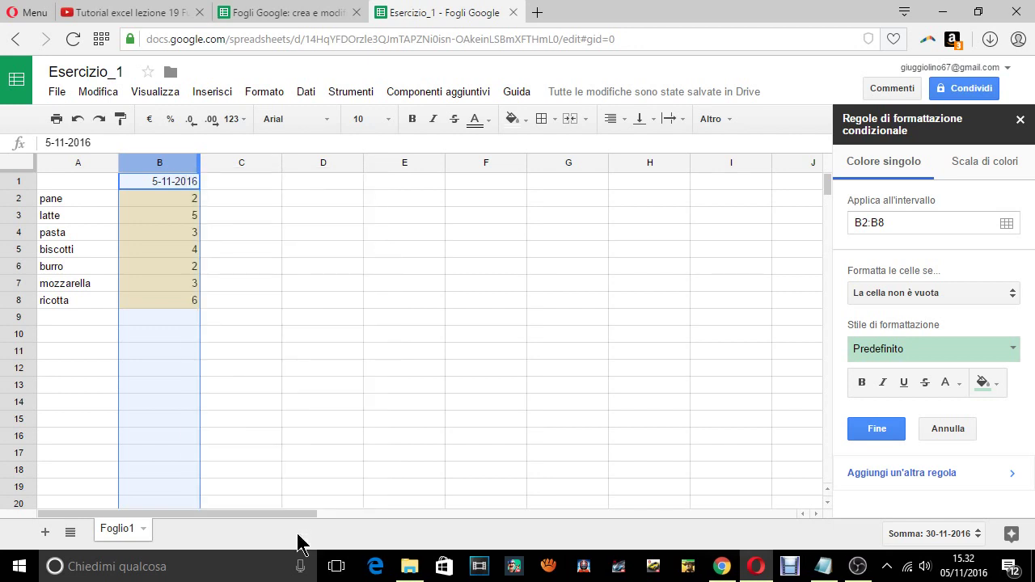
left_click(180, 181)
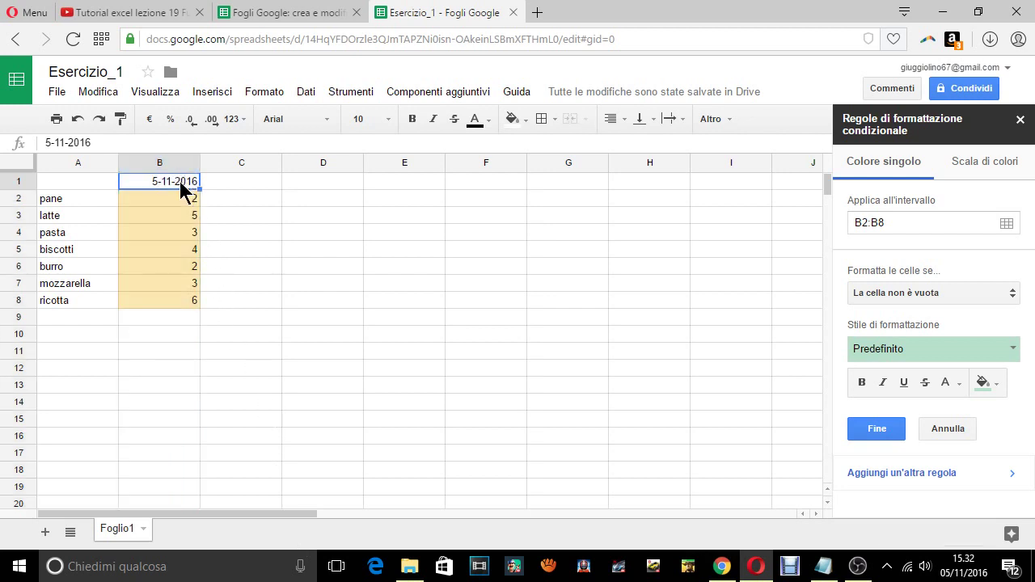
left_click(177, 195)
right_click(178, 199)
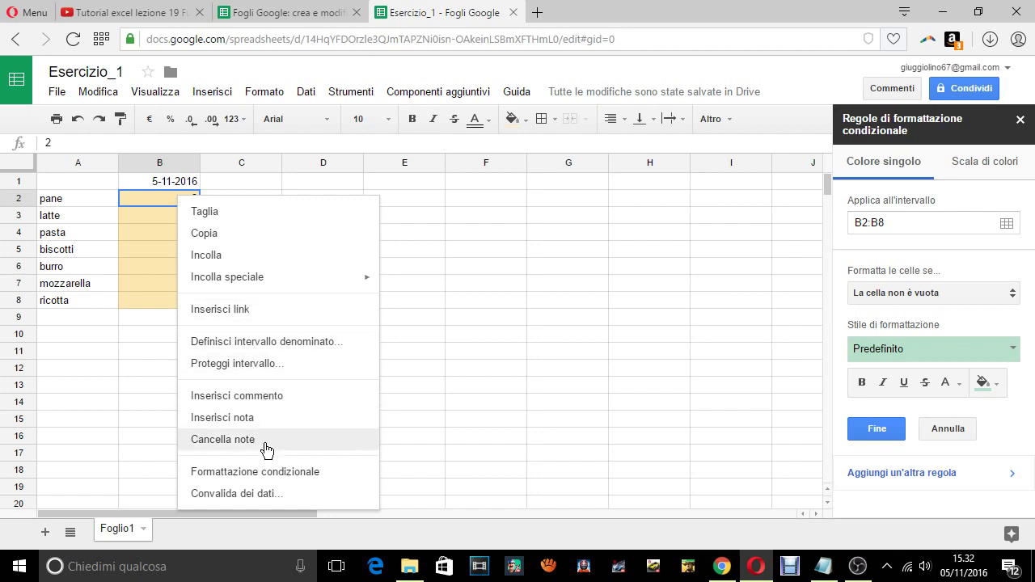
left_click(266, 495)
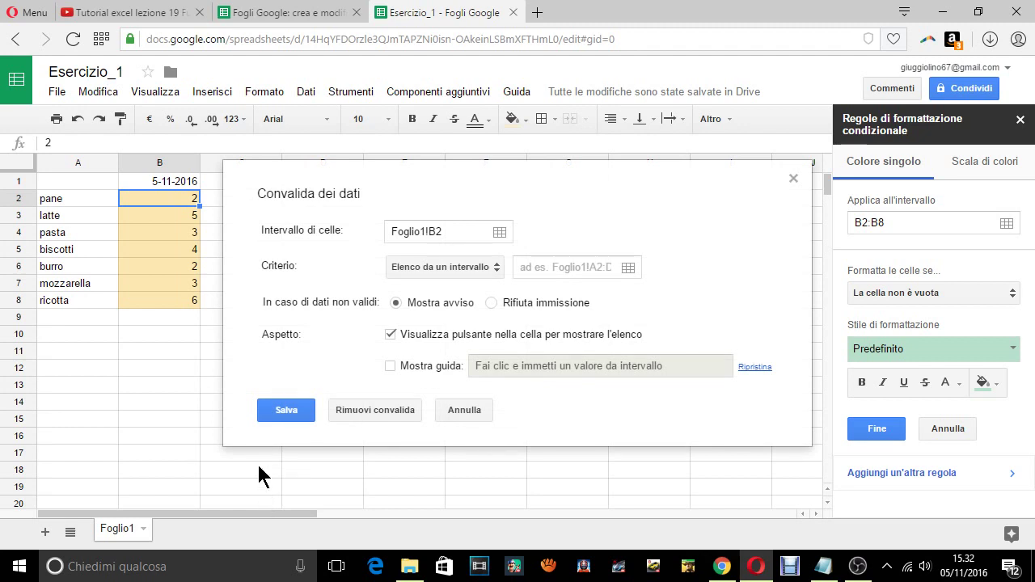
left_click(283, 410)
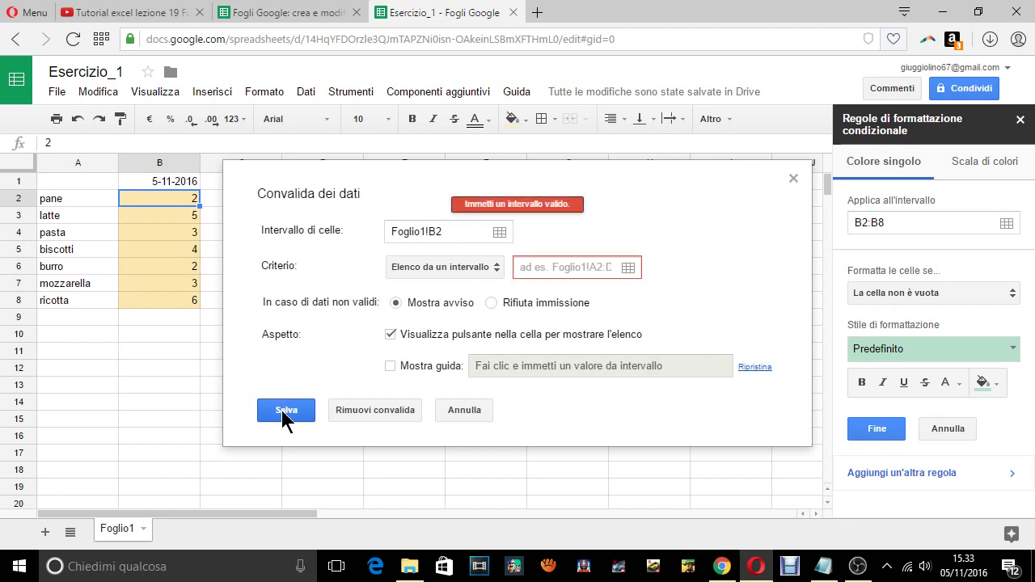
left_click(376, 410)
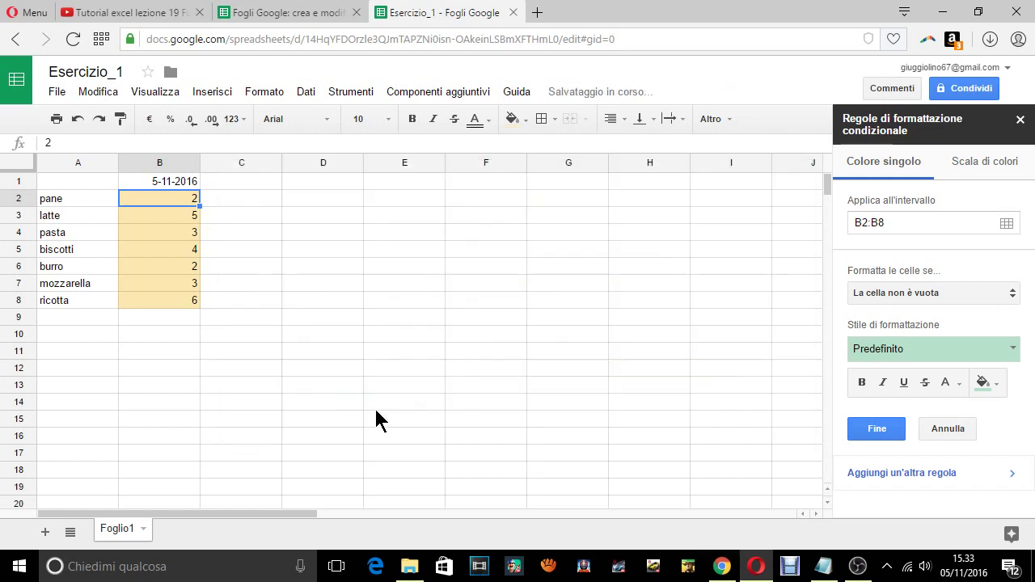
left_click(375, 409)
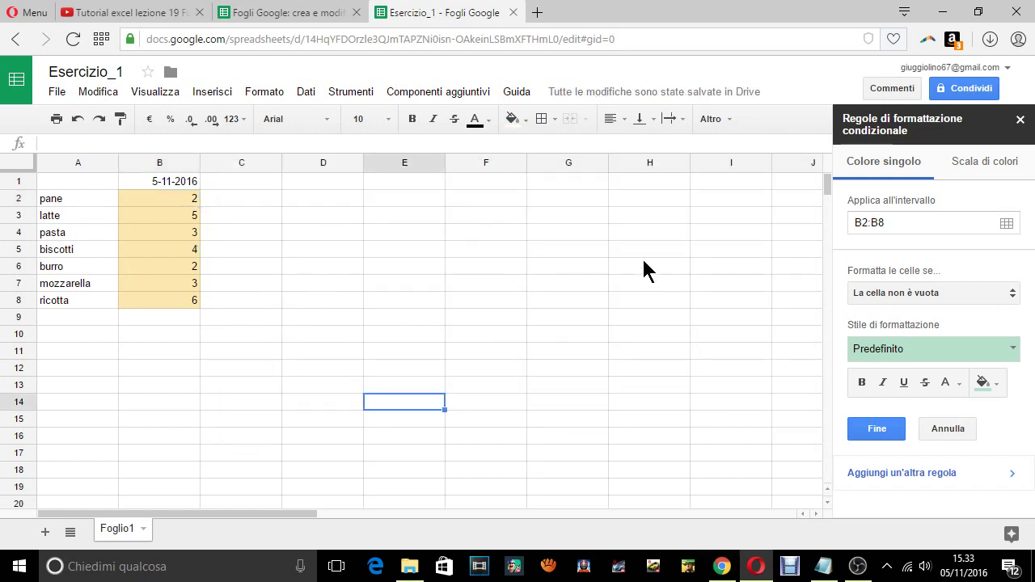
- Enter the date 6/11/2016 in cell C1
left_click(315, 18)
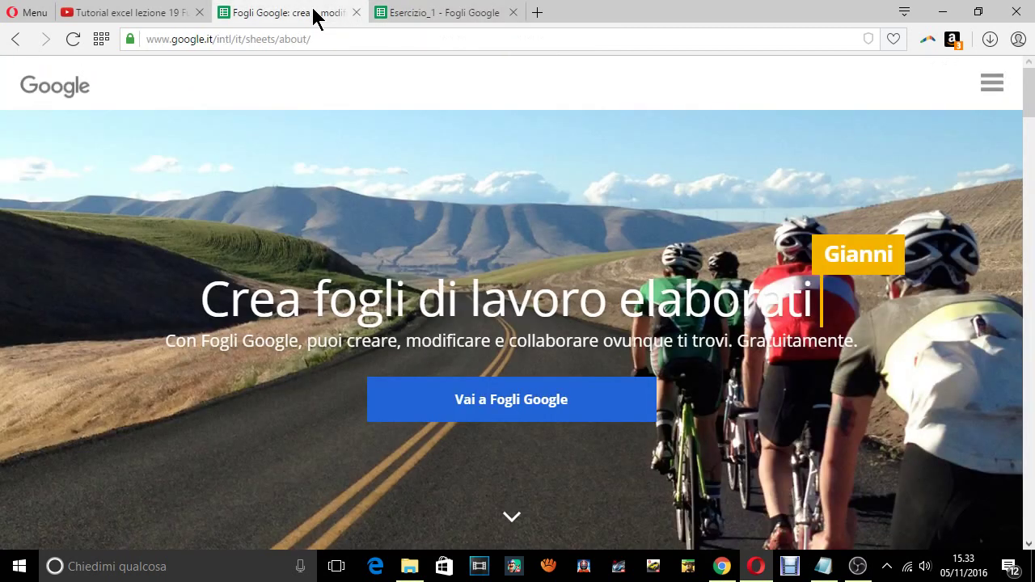
left_click(380, 14)
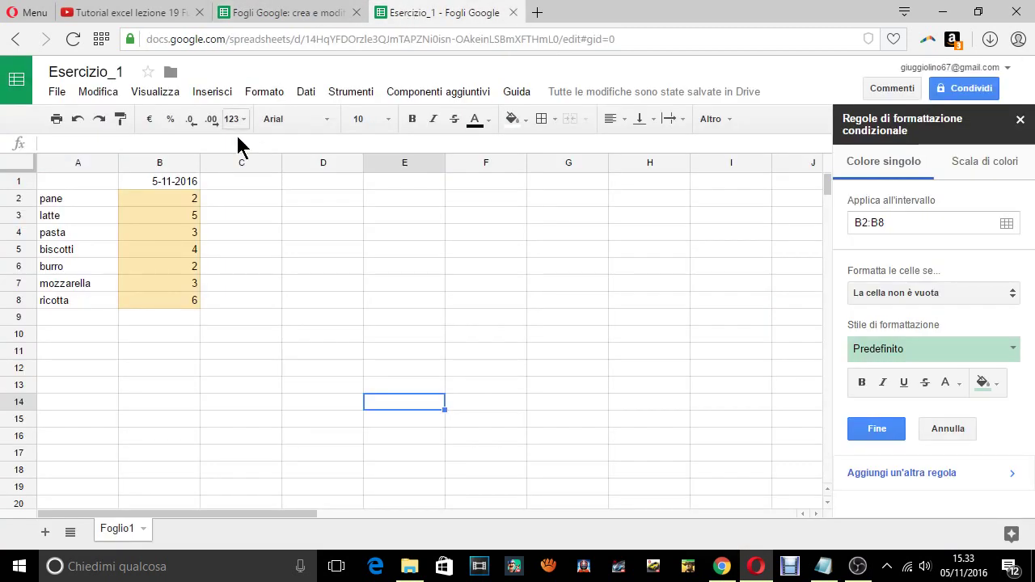
left_click(244, 180)
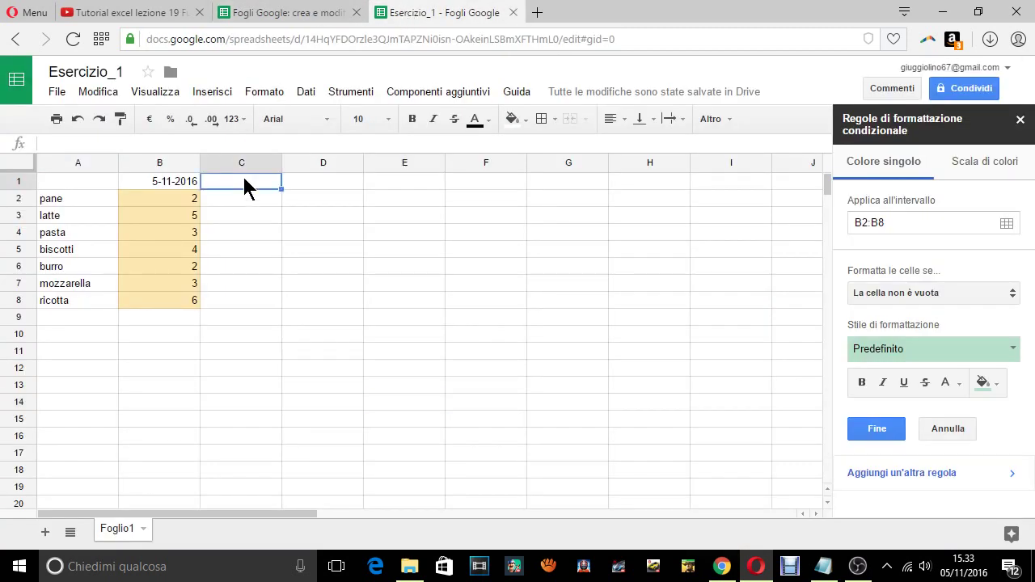
type("6")
type("/11/2")
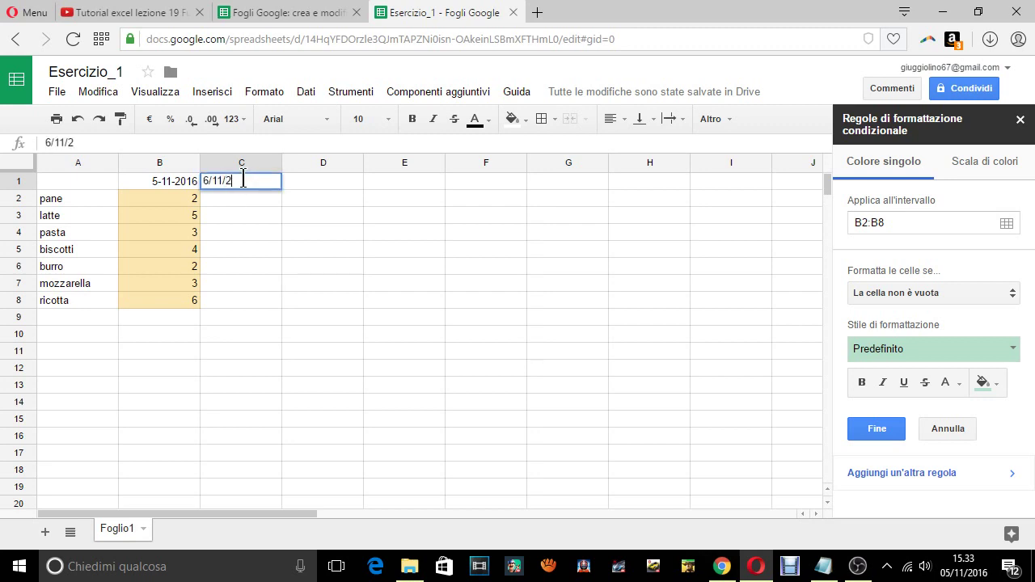
type("016")
key("Return")
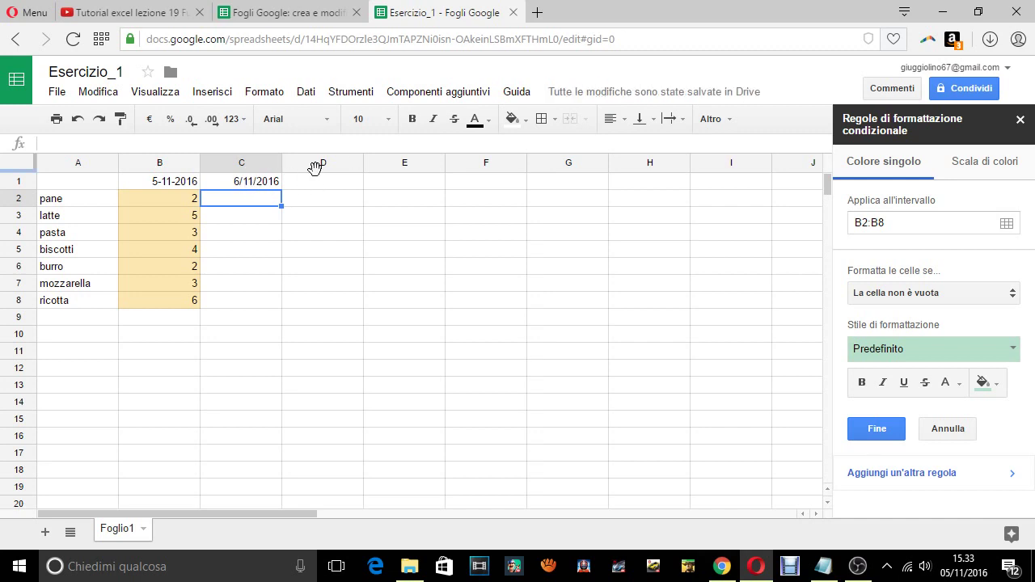
- Enter the quantities 7, 5, 6, 10, 2, 8, 4 down C2:C8
type("7")
key("Return")
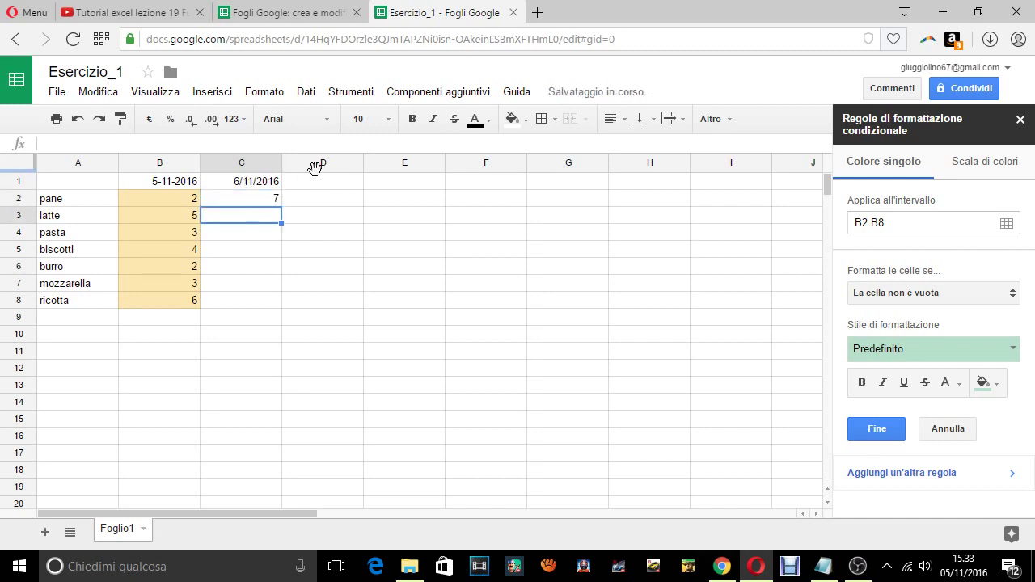
type("5")
key("Return")
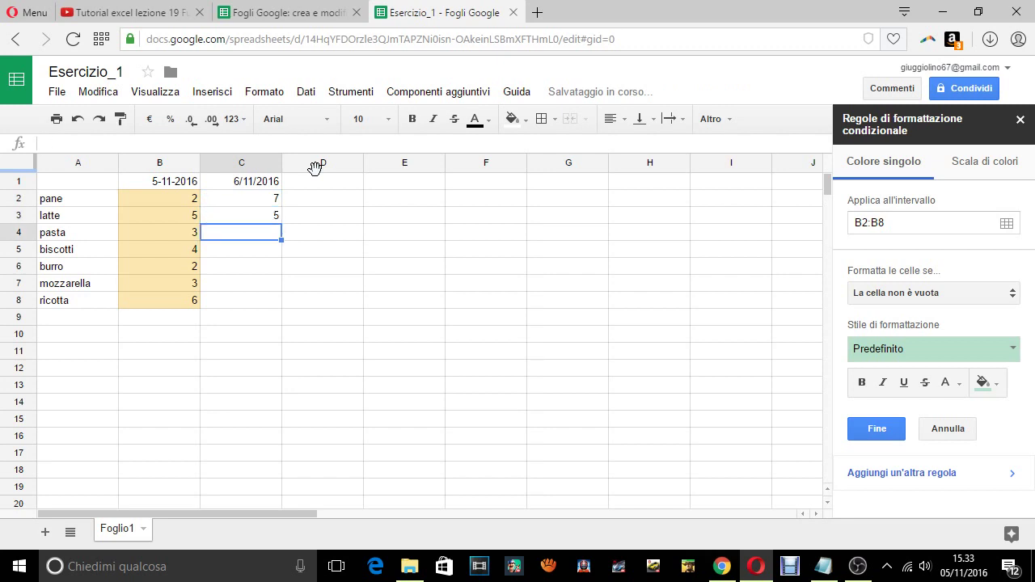
type("6")
key("Return")
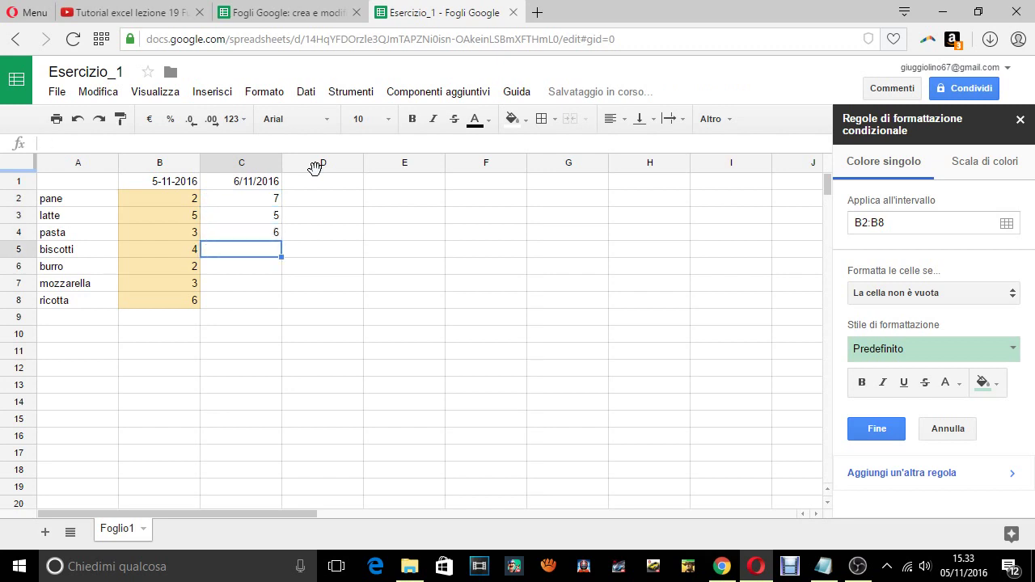
type("1")
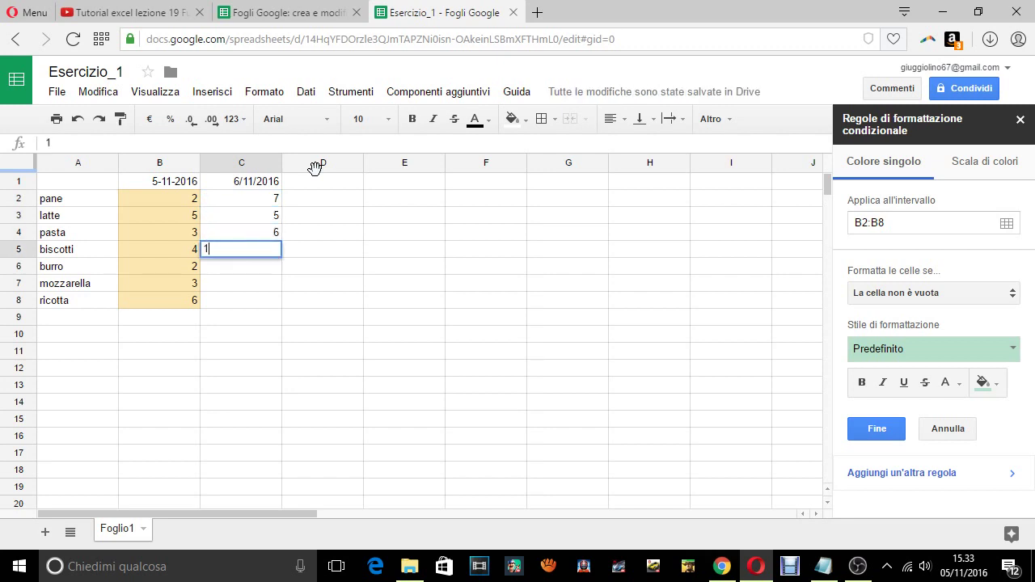
type("0")
key("Return")
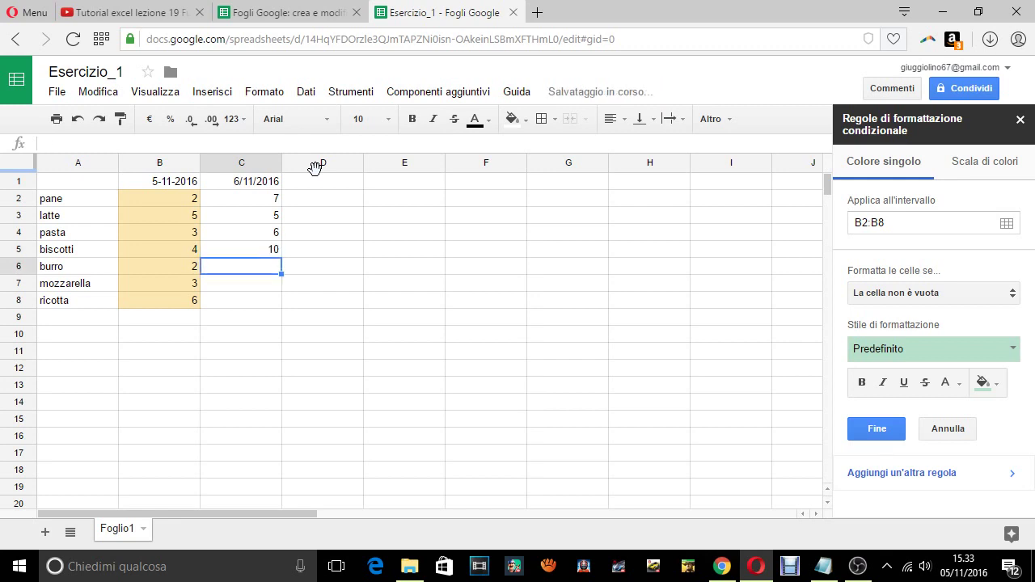
type("2")
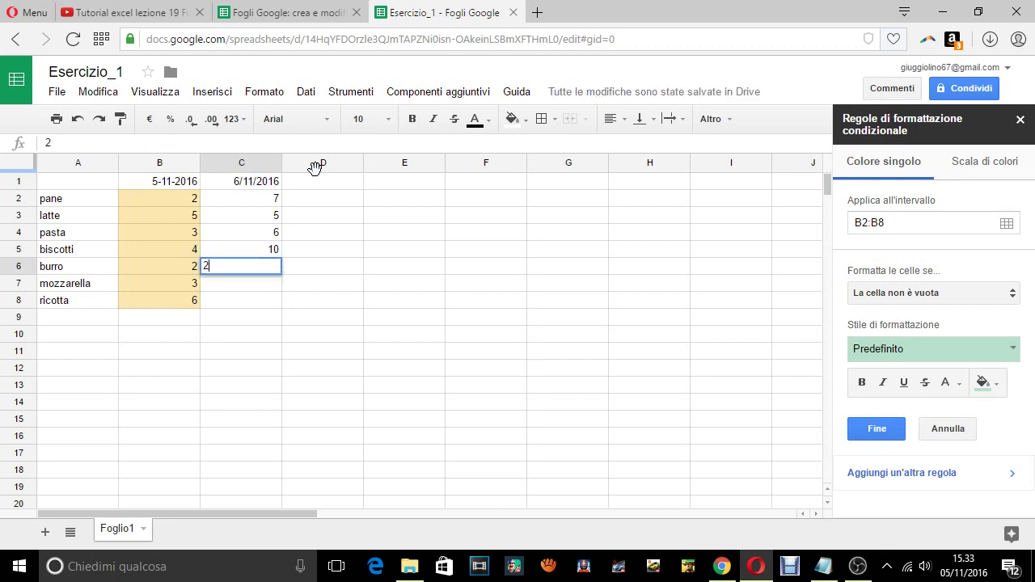
key("Return")
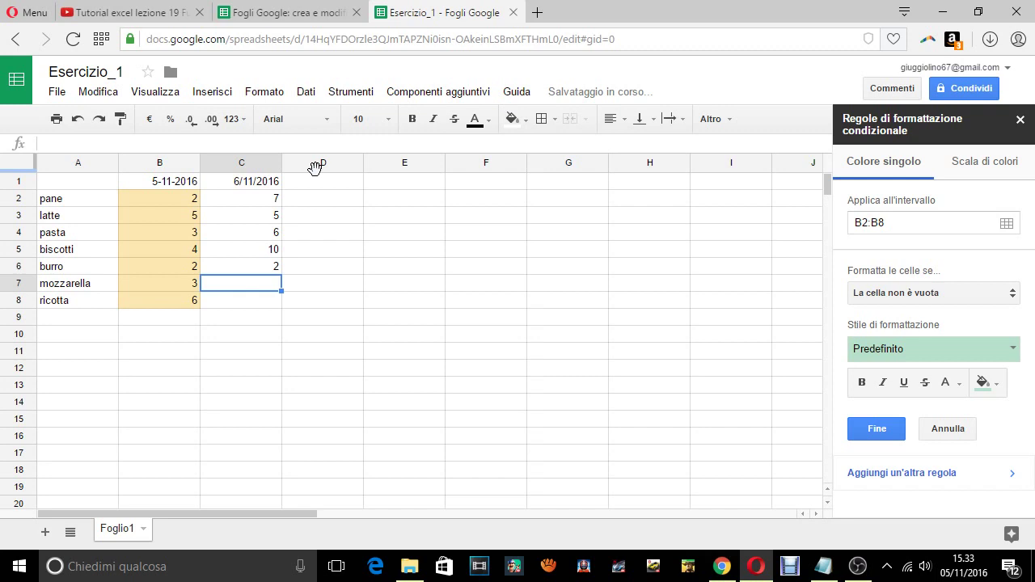
type("8")
key("Return")
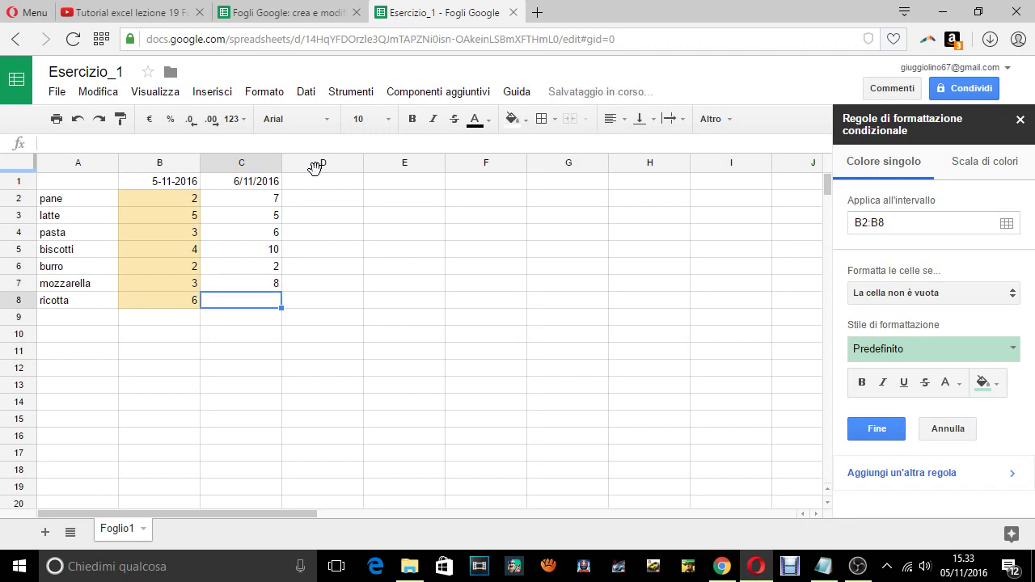
type("4")
key("Return")
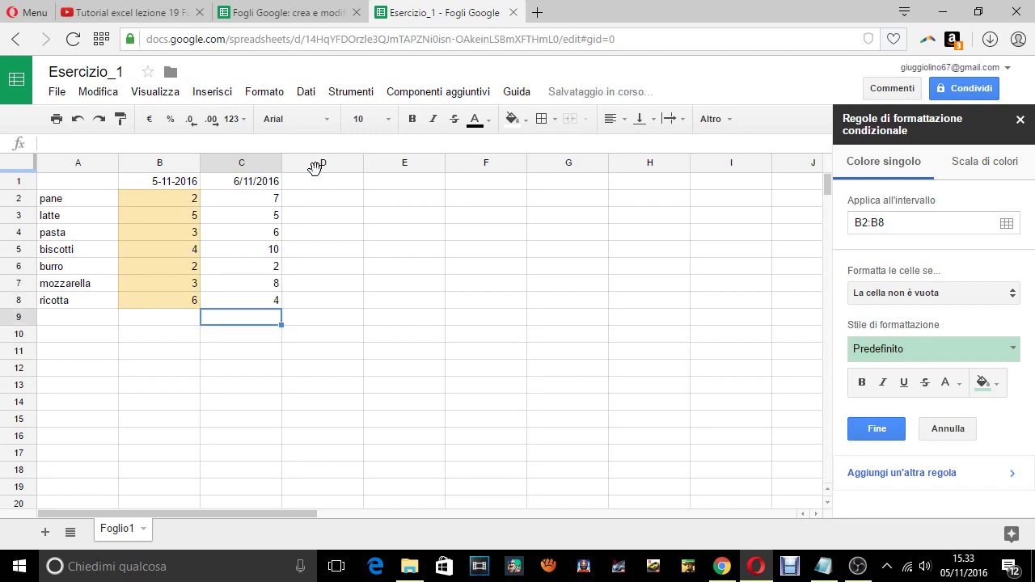
- Reapply the yellow preset to the B2:B8 conditional formatting rule and save it
left_click_drag(267, 198, 275, 312)
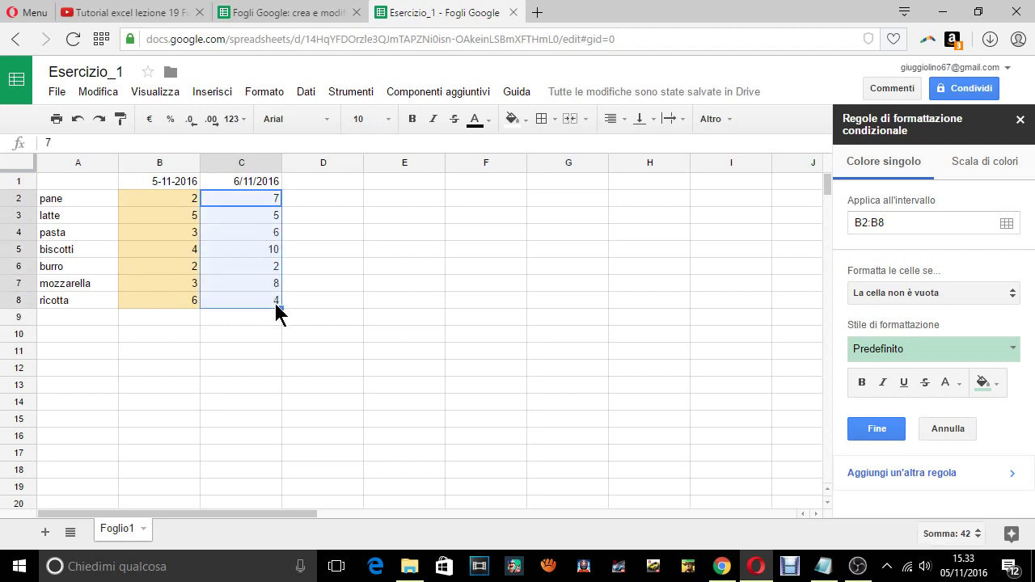
left_click(974, 350)
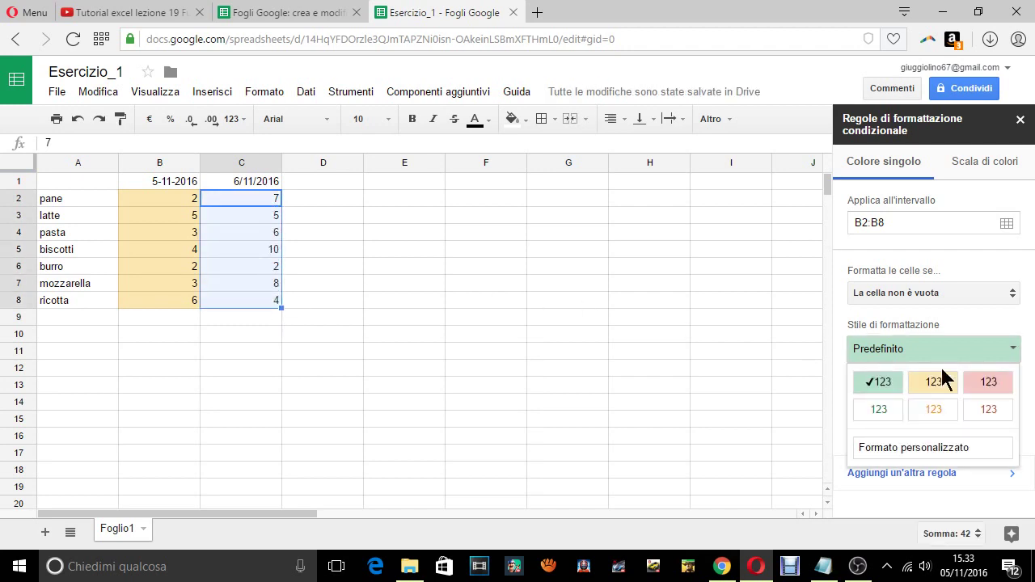
left_click(934, 381)
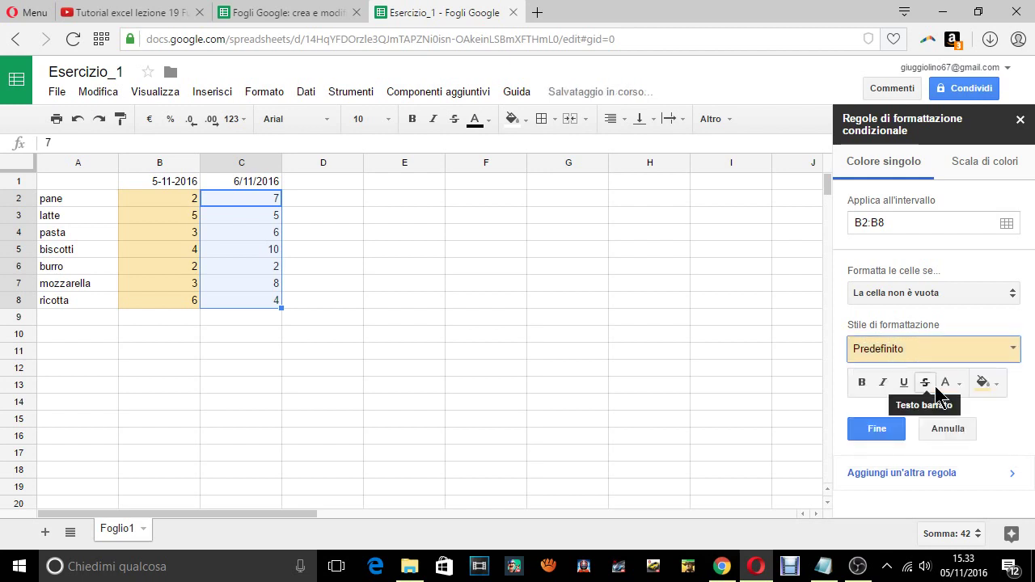
left_click(881, 429)
left_click(396, 203)
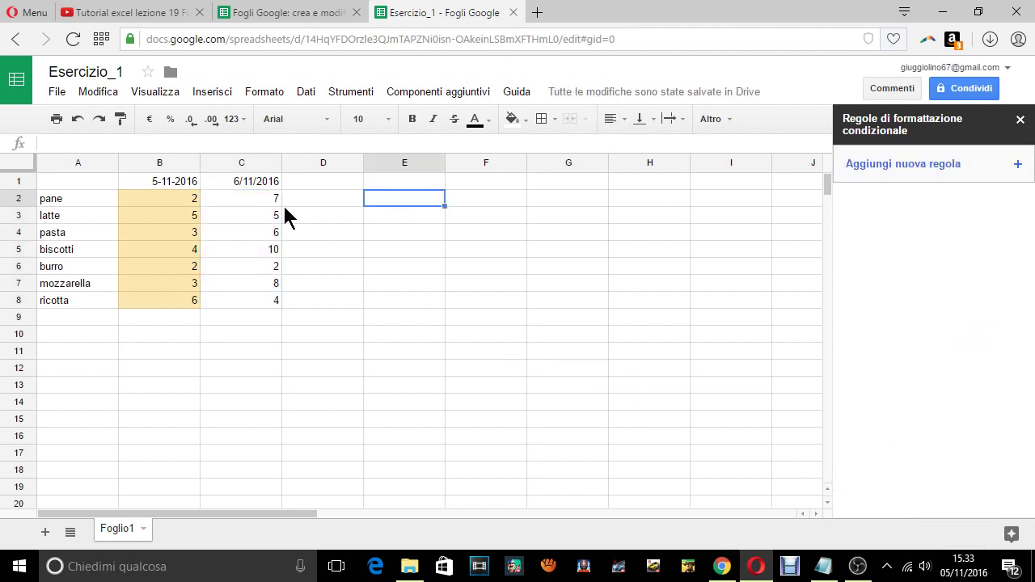
- Total column B in B9 with =SOMMA(B2:B8) and copy it to C9, giving 25 and 42
left_click(183, 321)
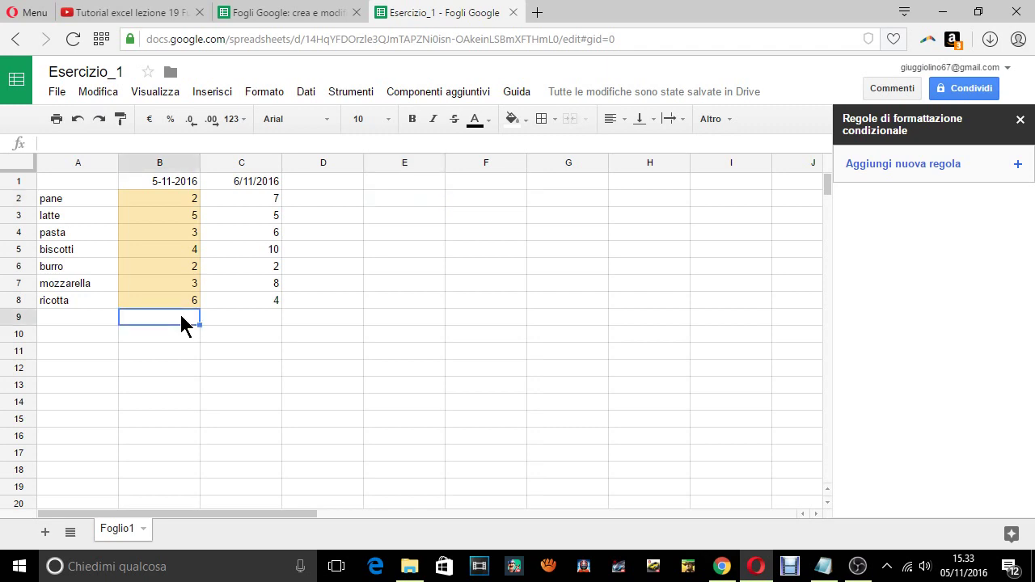
type("=")
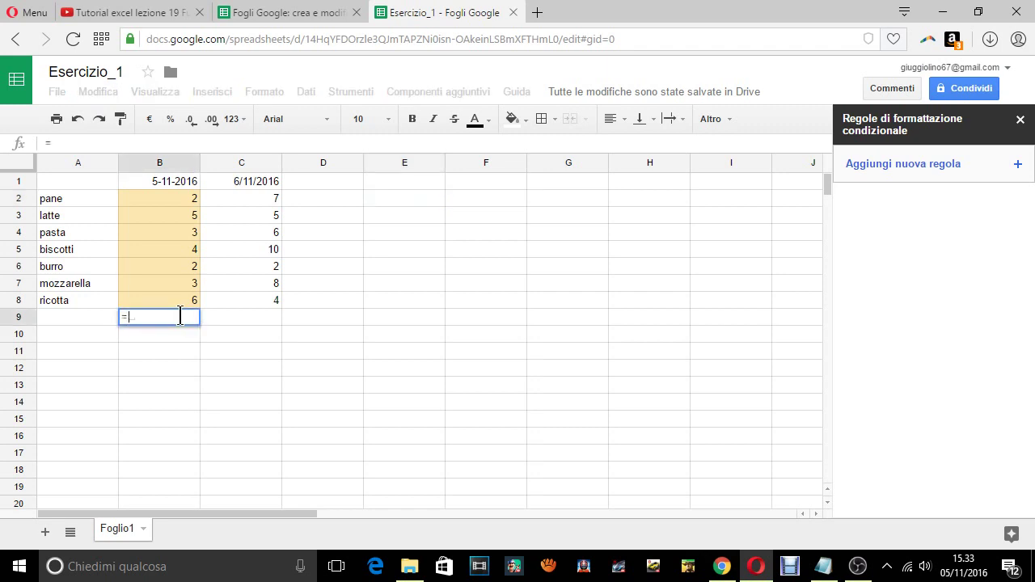
type("s")
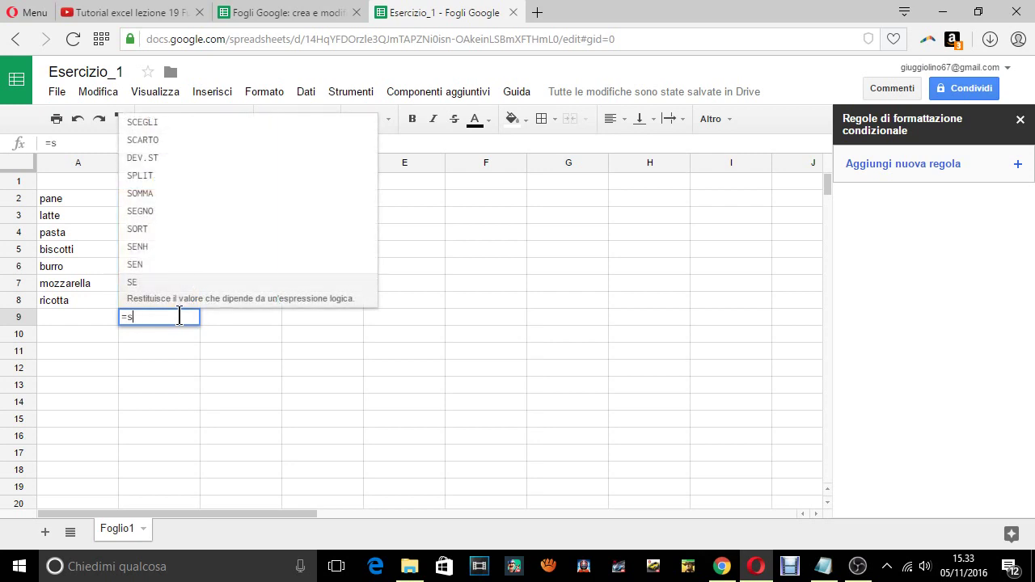
type("omma")
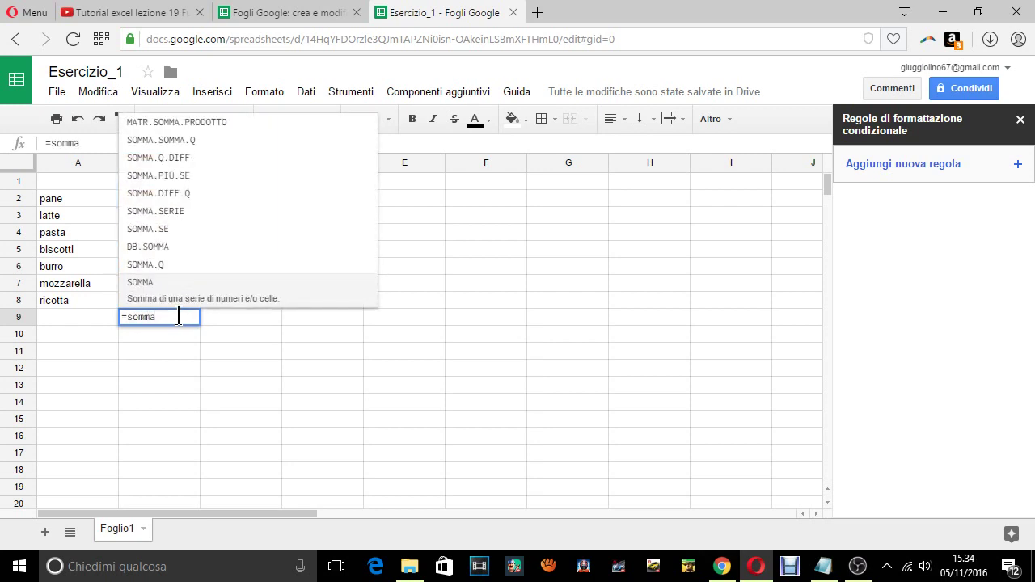
type("(")
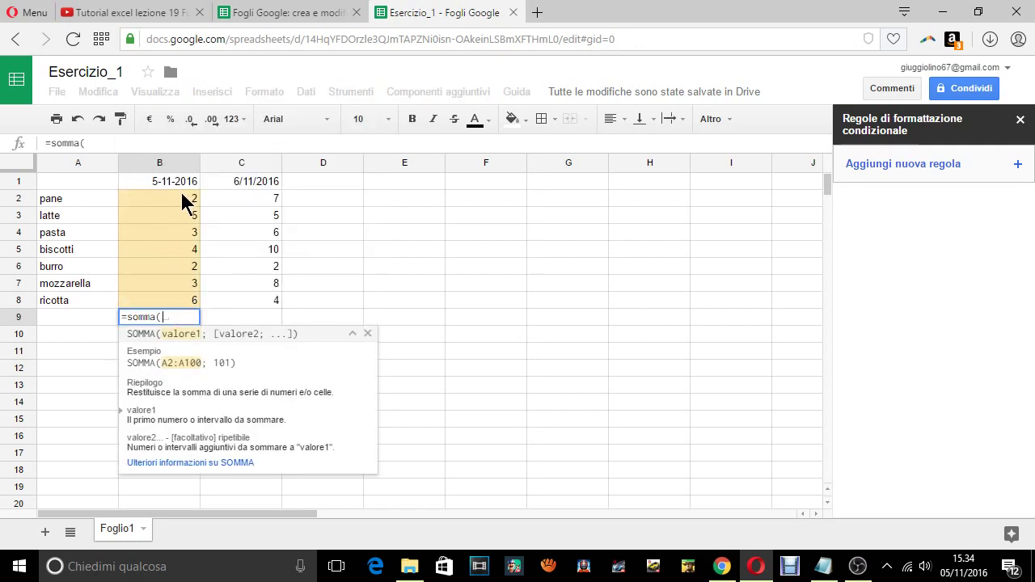
left_click_drag(181, 195, 186, 297)
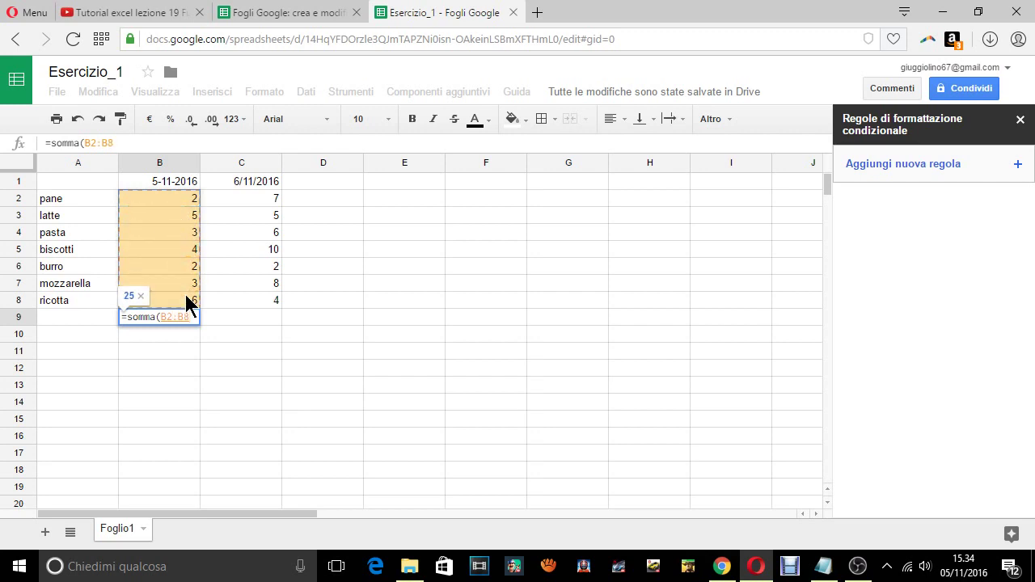
key("Return")
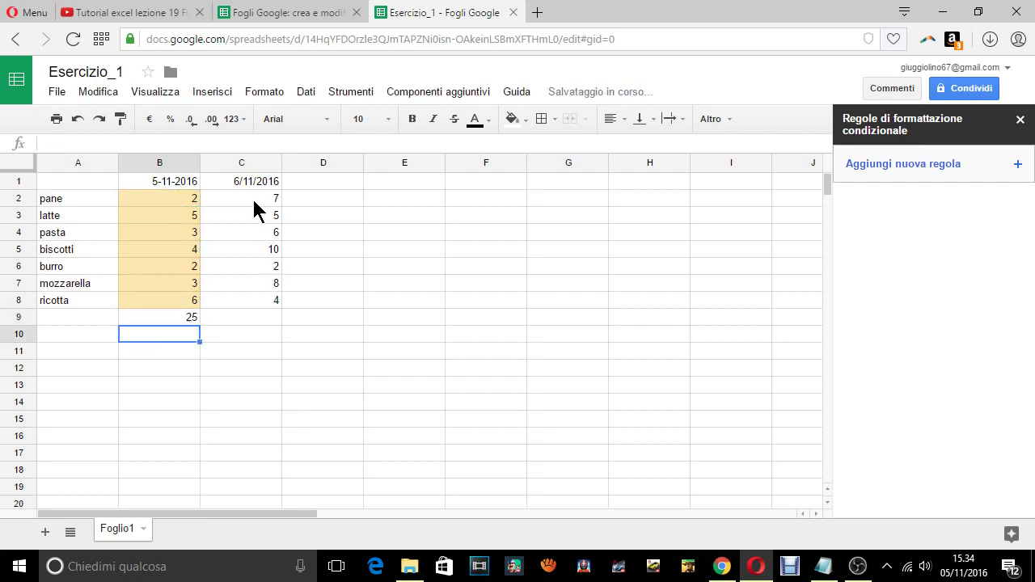
left_click(193, 317)
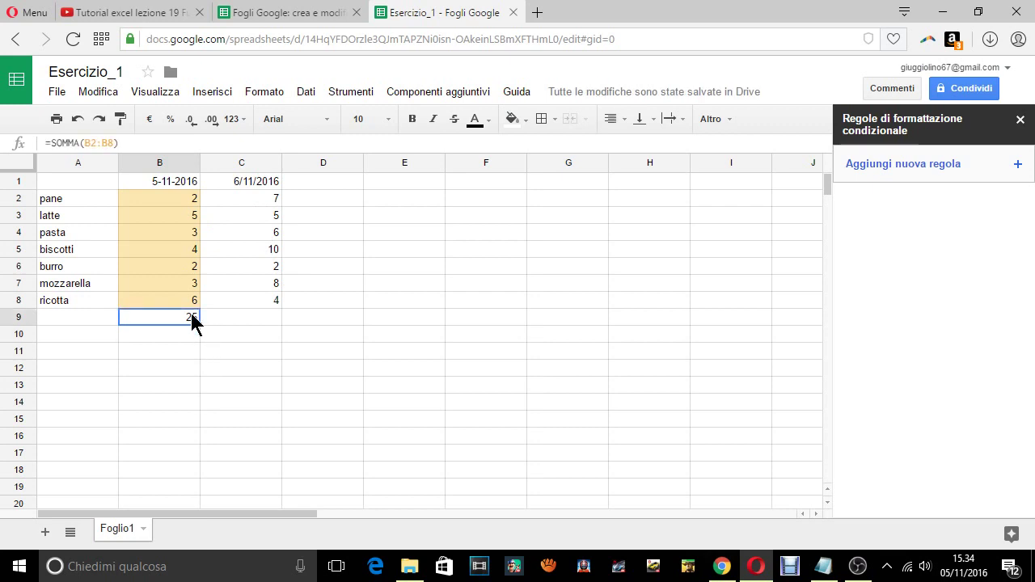
left_click_drag(199, 322, 279, 326)
left_click_drag(279, 326, 273, 323)
left_click(331, 321)
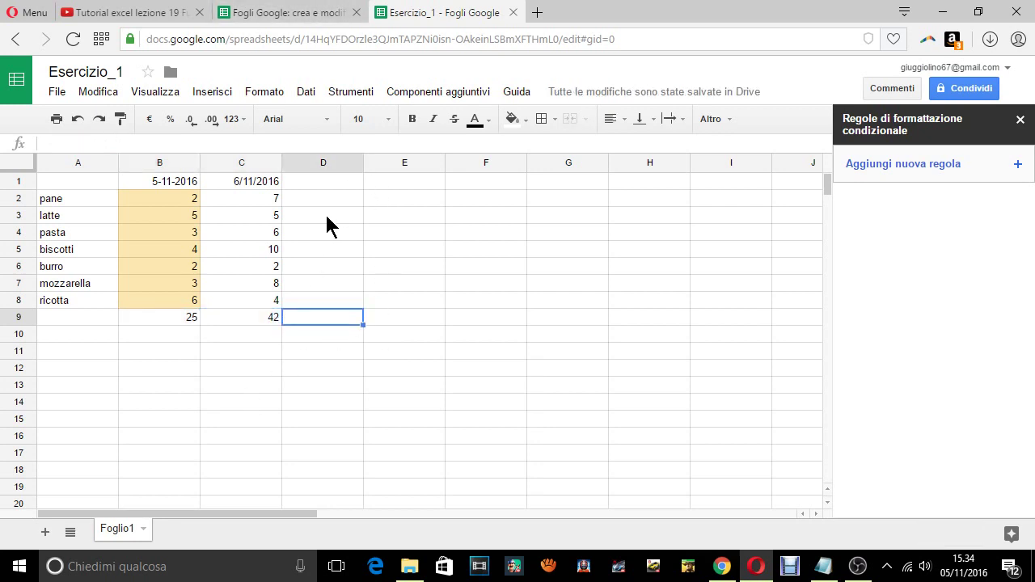
- Enter the date heading 7-11-2016 in cell D1
left_click(329, 179)
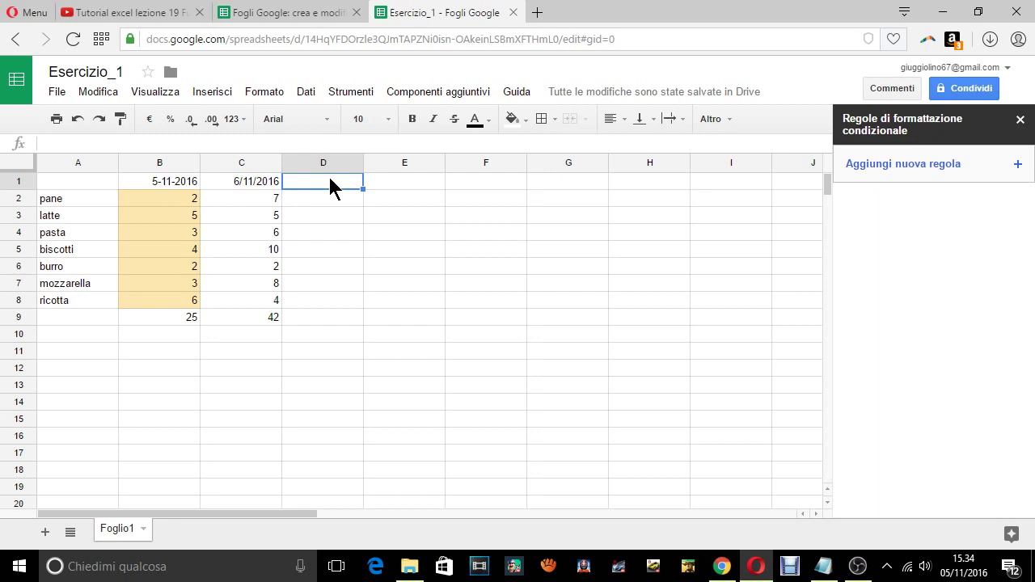
type("7-")
type("11")
type("-2016")
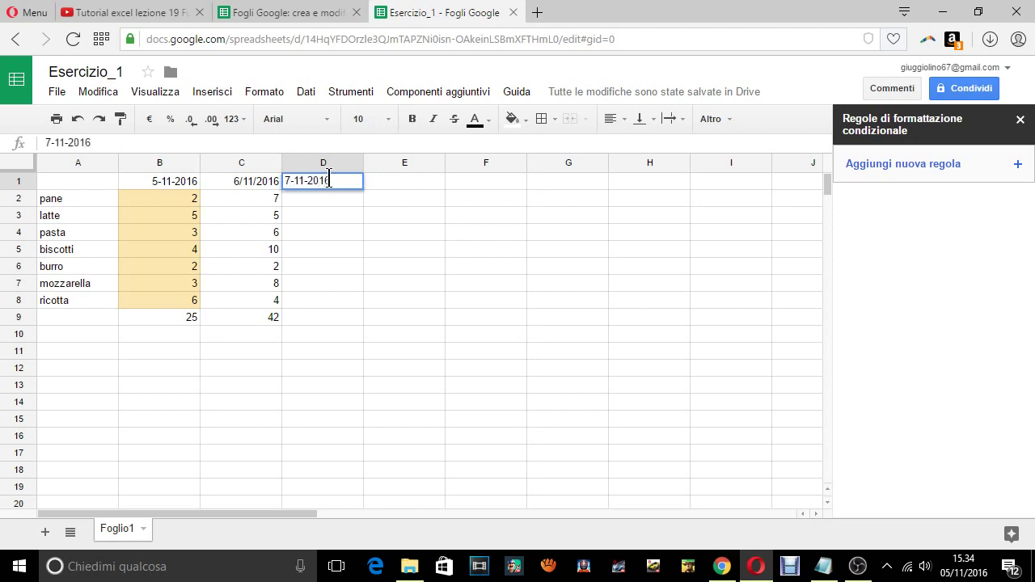
key("Return")
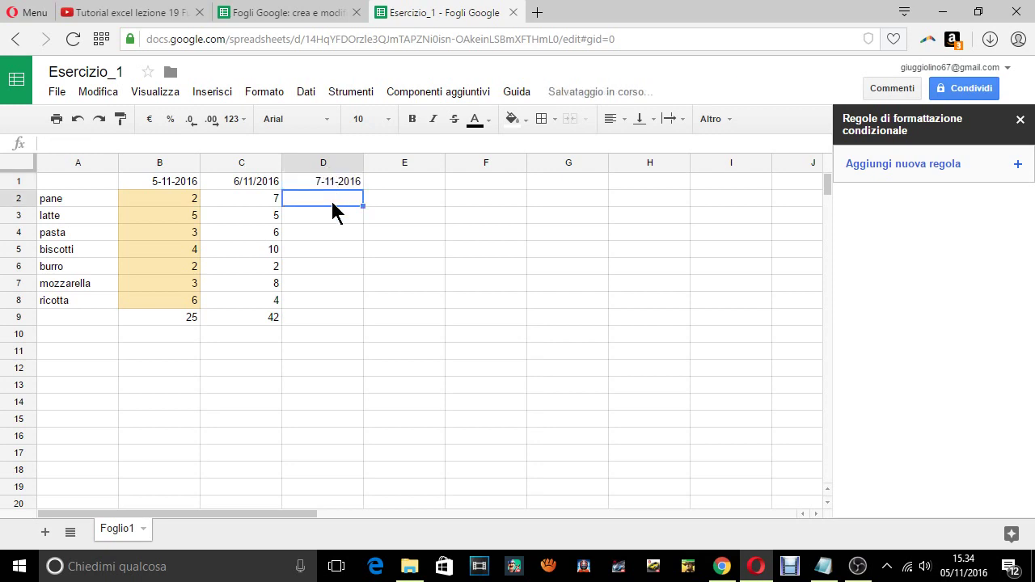
- Enter the quantities 4, 5, 14, 12, 8, 9, 10 down D2:D8
type("4")
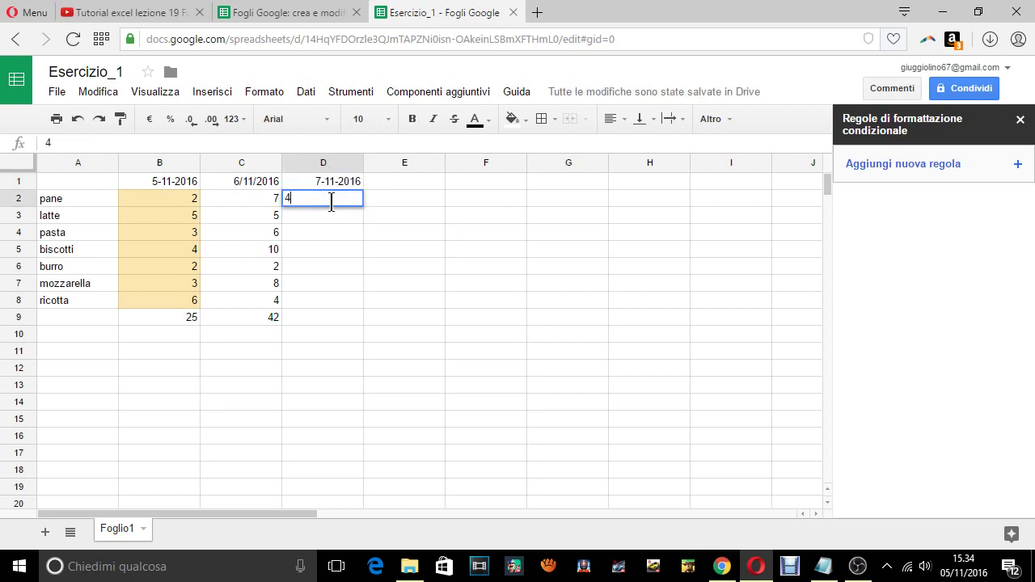
key("Return")
type("5")
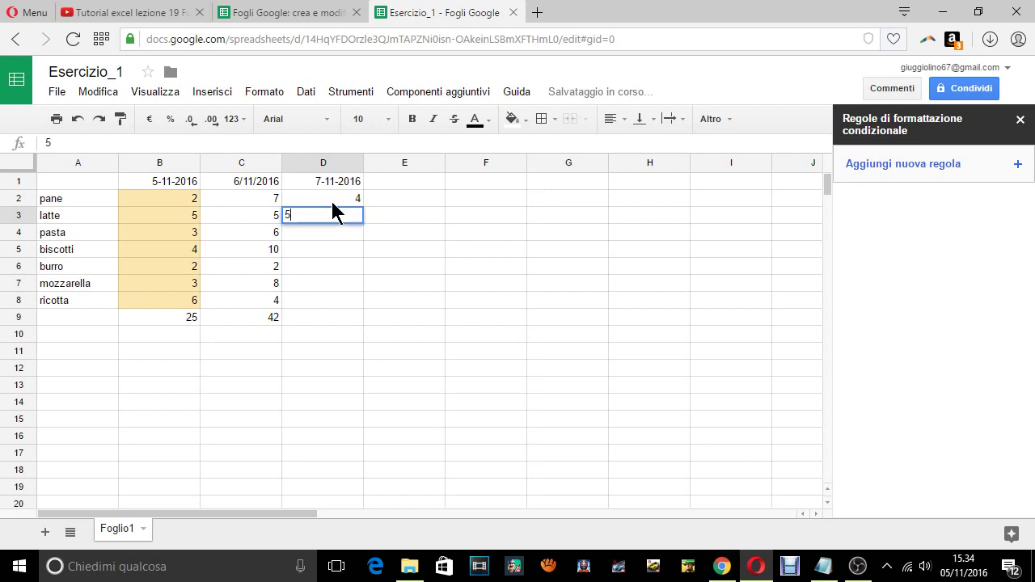
key("Return")
type("14")
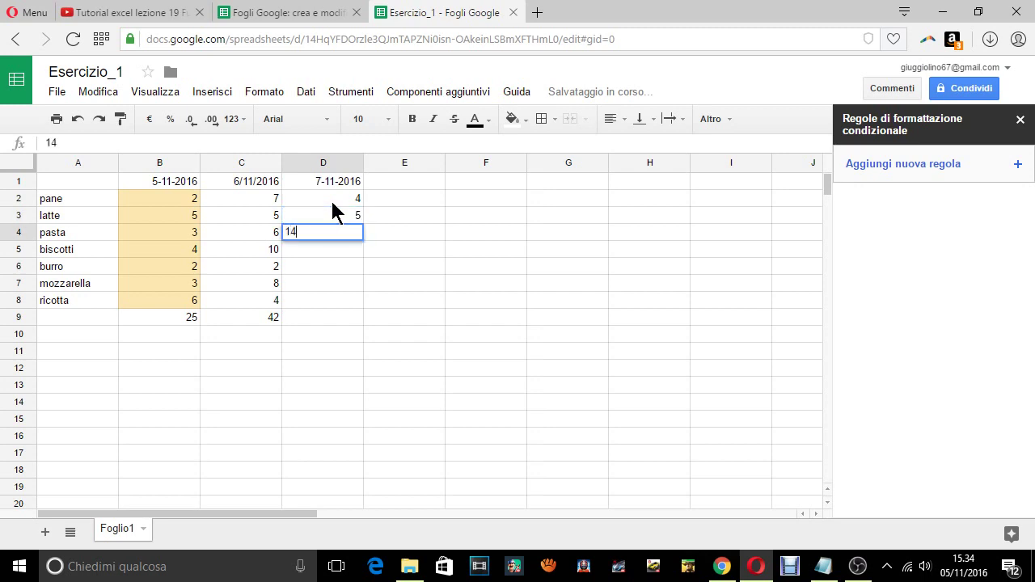
key("Return")
type("12")
key("Return")
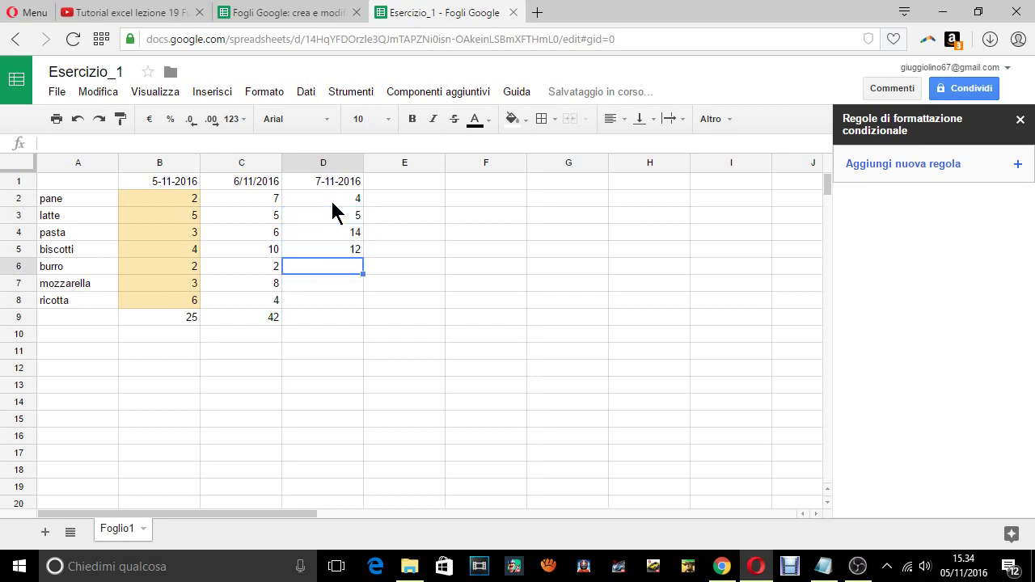
type("8")
key("Return")
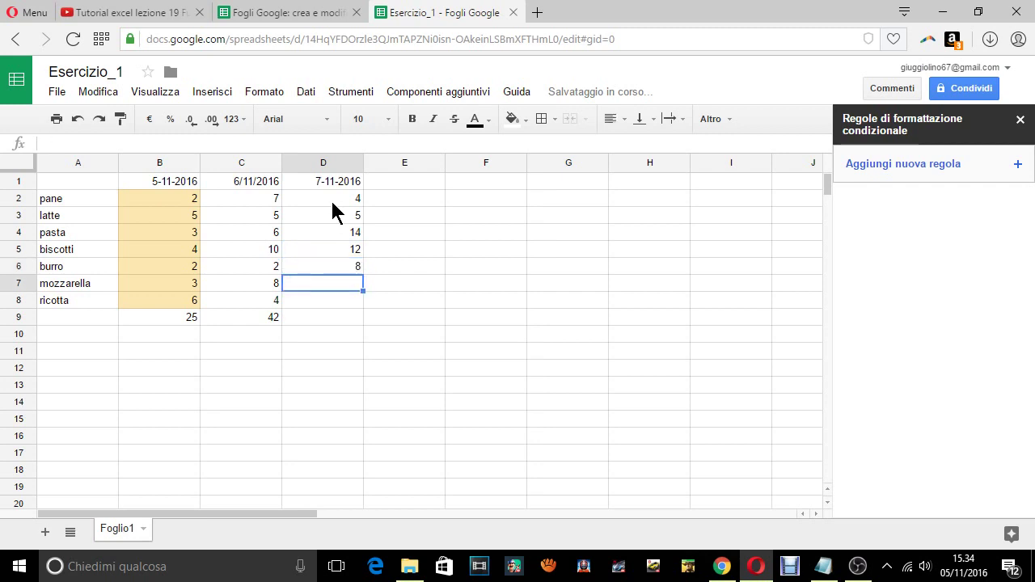
type("9")
key("Return")
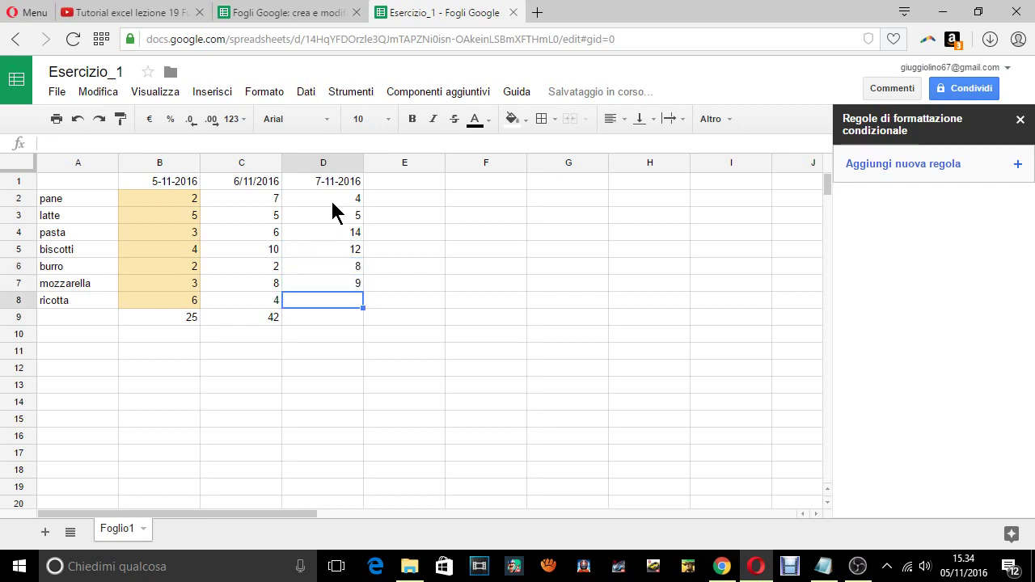
type("10")
key("Return")
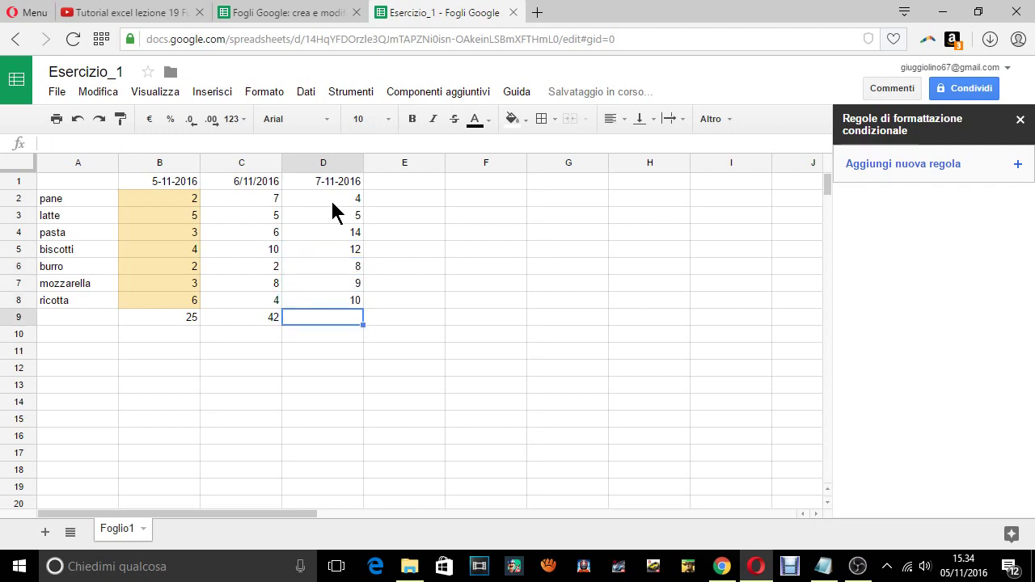
- Copy the C9 total formula into D9 to get 62, then select B1:D9
left_click(260, 314)
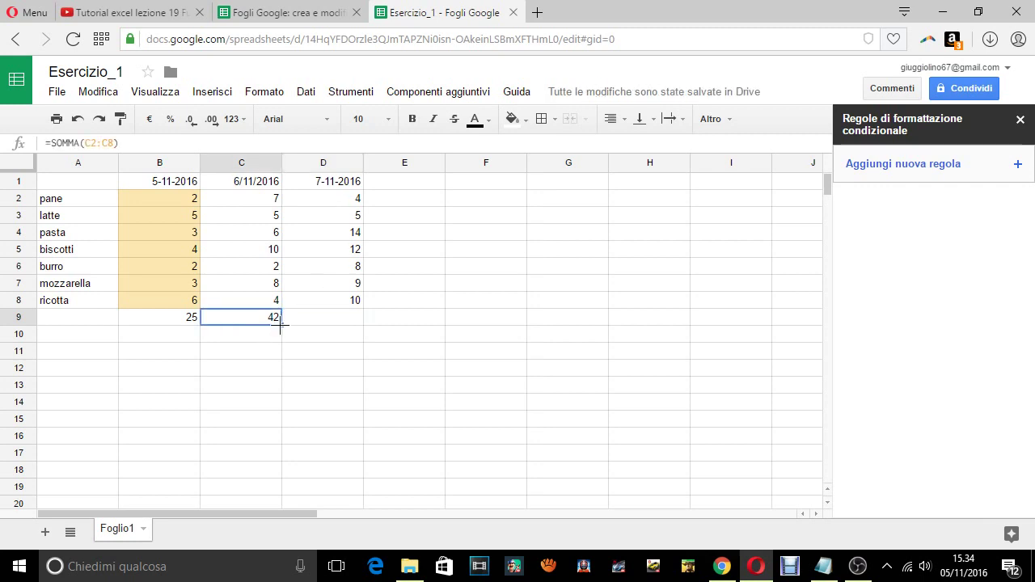
left_click_drag(280, 325, 358, 324)
left_click(397, 319)
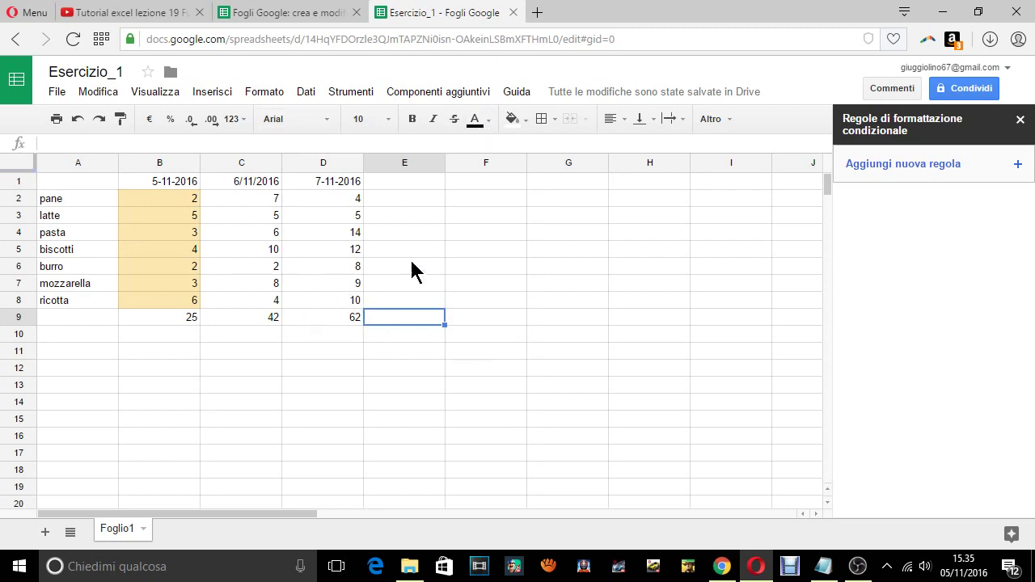
left_click(477, 254)
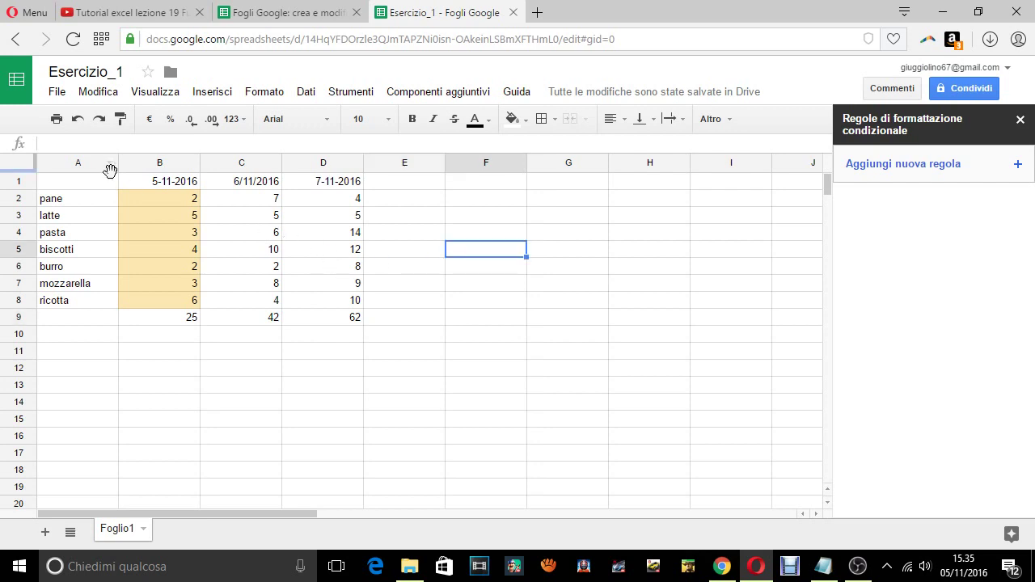
mouse_move(134, 183)
left_mouse_down()
mouse_move(300, 203)
mouse_move(320, 317)
left_mouse_up()
- Make the values in B1:D9 bold with dark red text
left_click(412, 119)
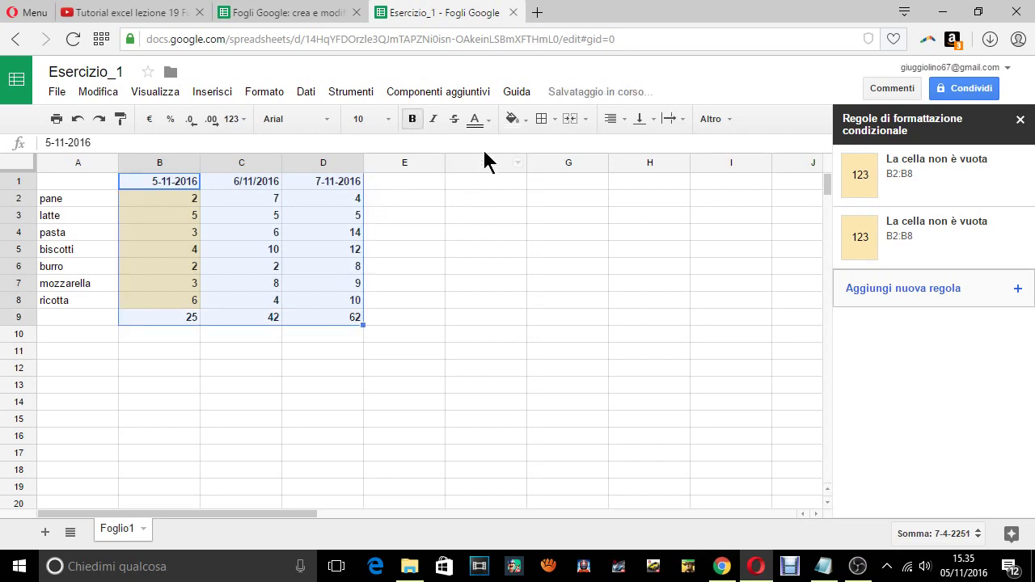
left_click(483, 119)
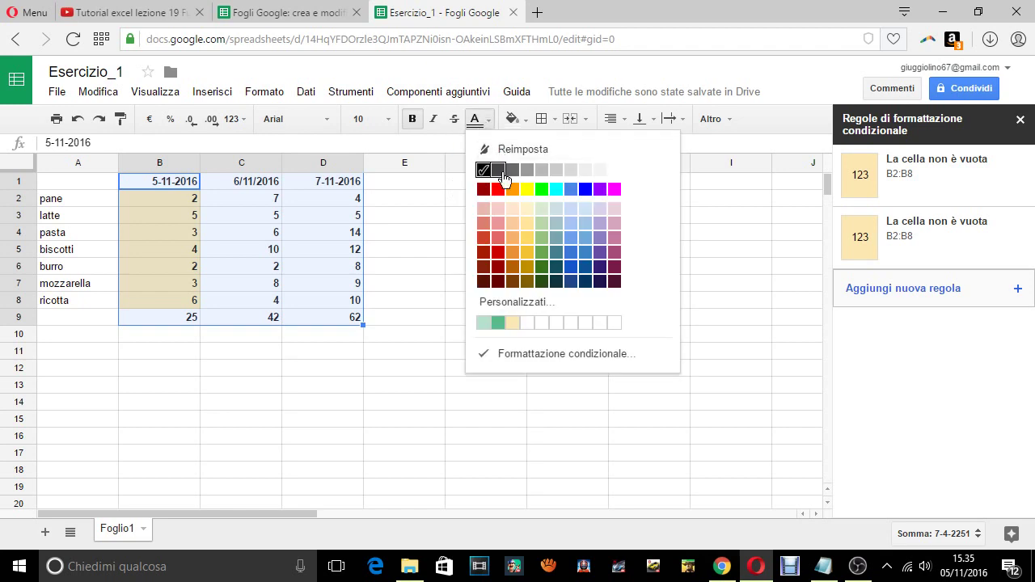
left_click(498, 189)
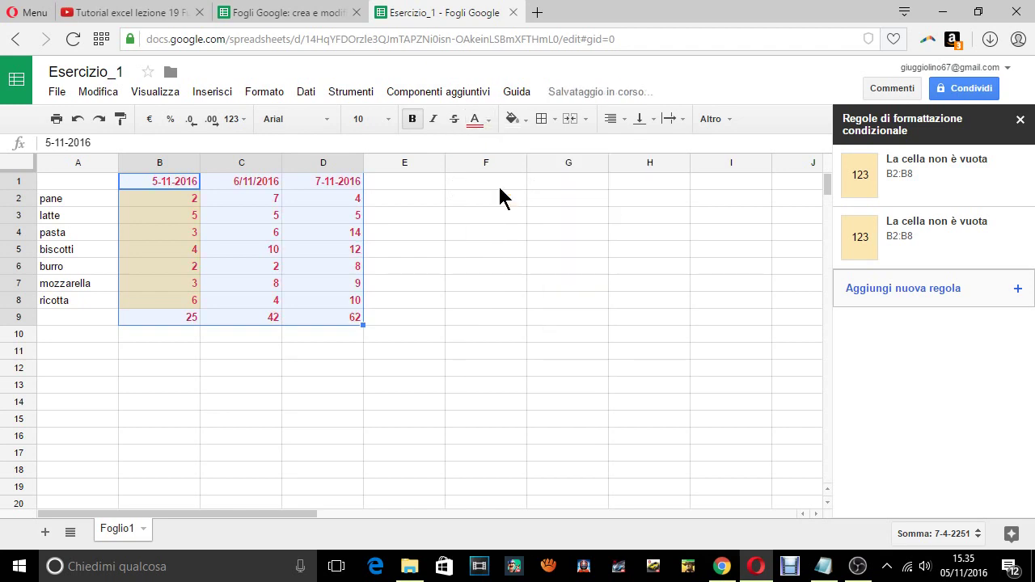
left_click(487, 120)
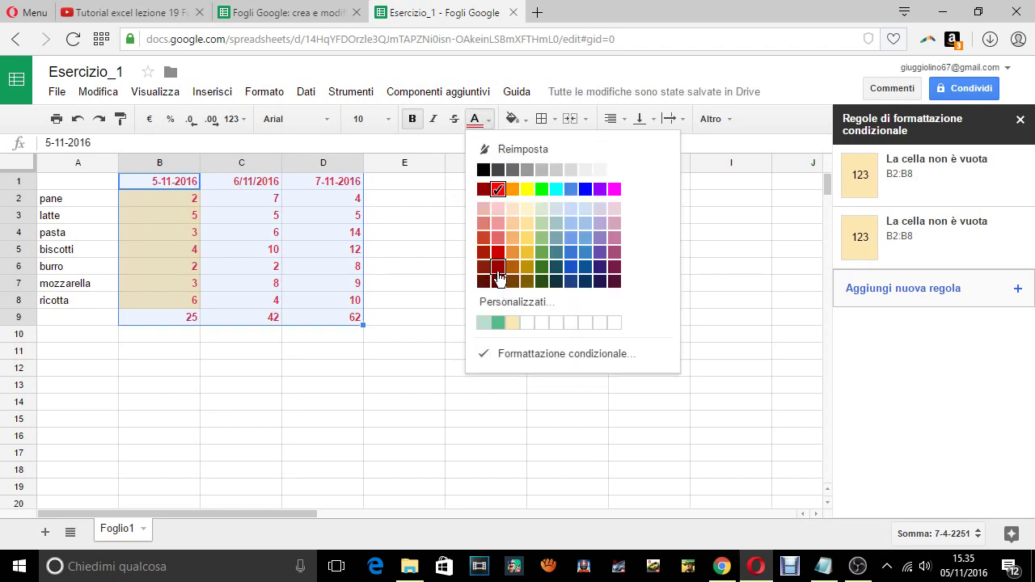
left_click(497, 263)
left_click(496, 255)
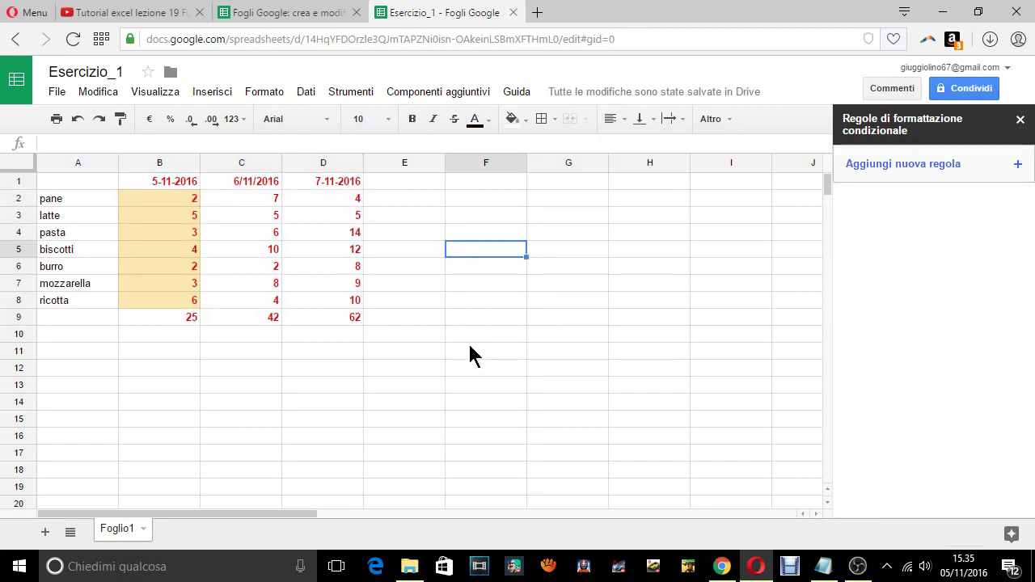
left_click(343, 320)
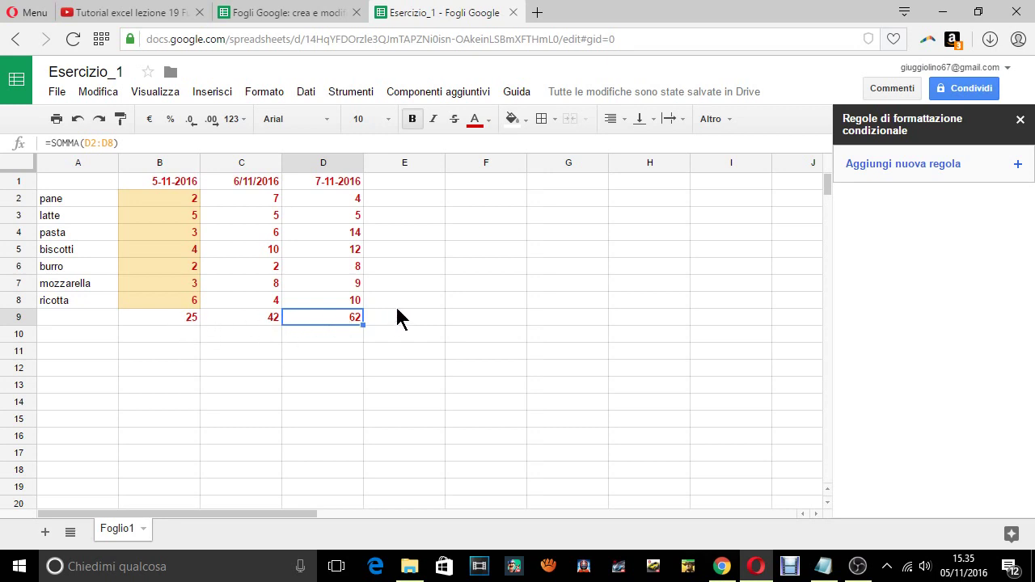
- Put the grand total =SOMMA(B9:D9) in E9, giving 129
left_click(417, 320)
type("=a")
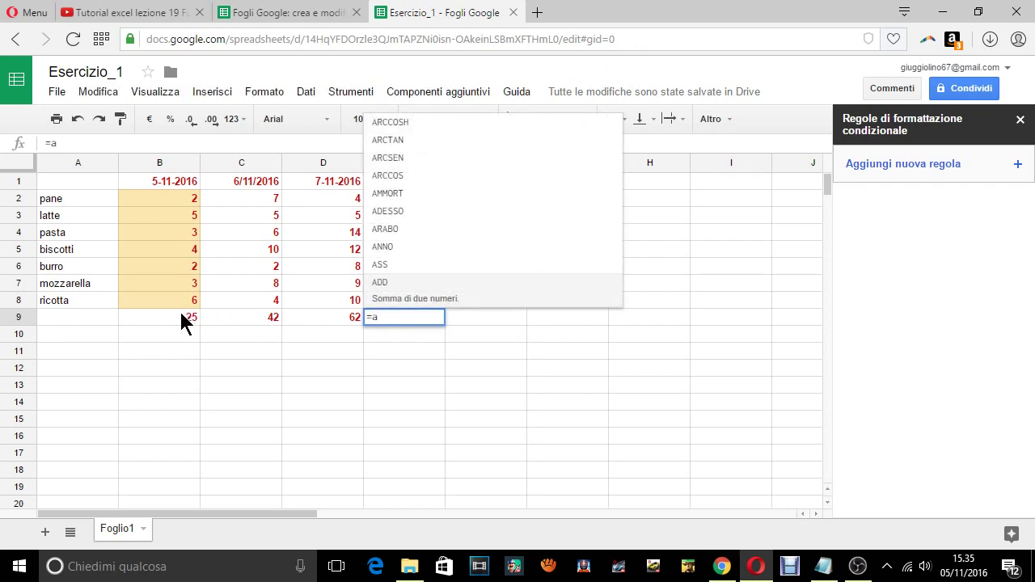
key("BackSpace")
type("s")
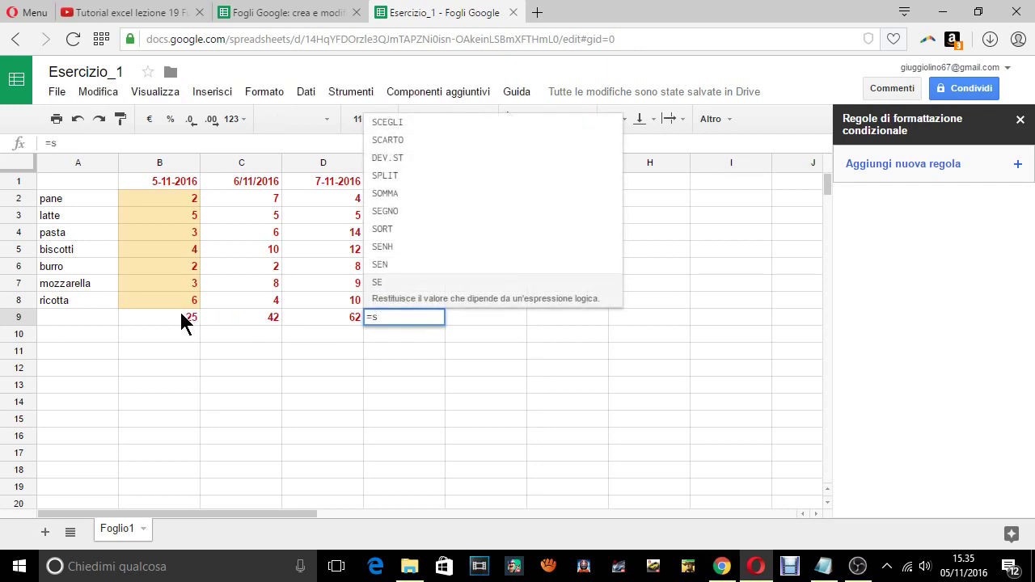
type("omma")
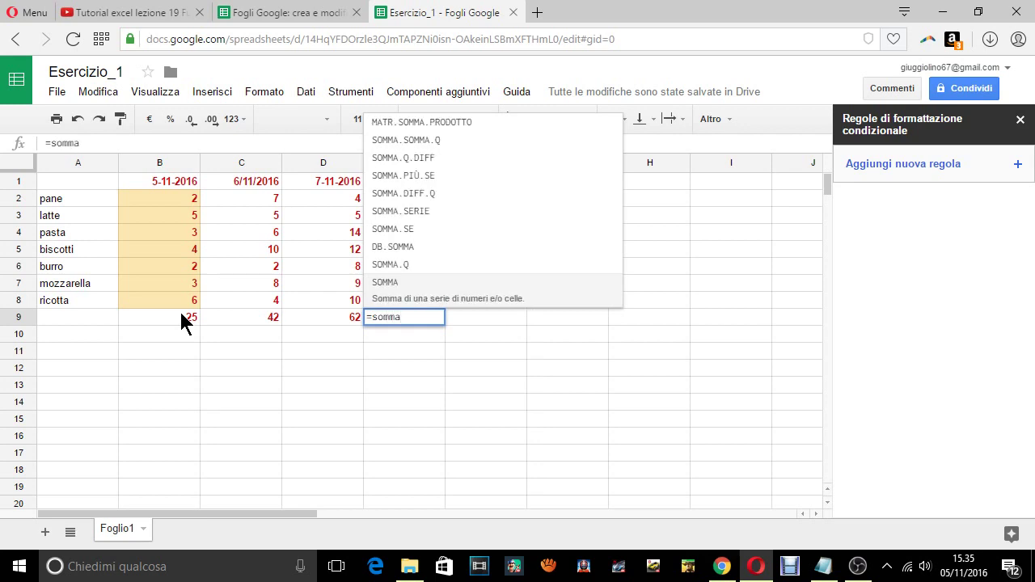
type("(")
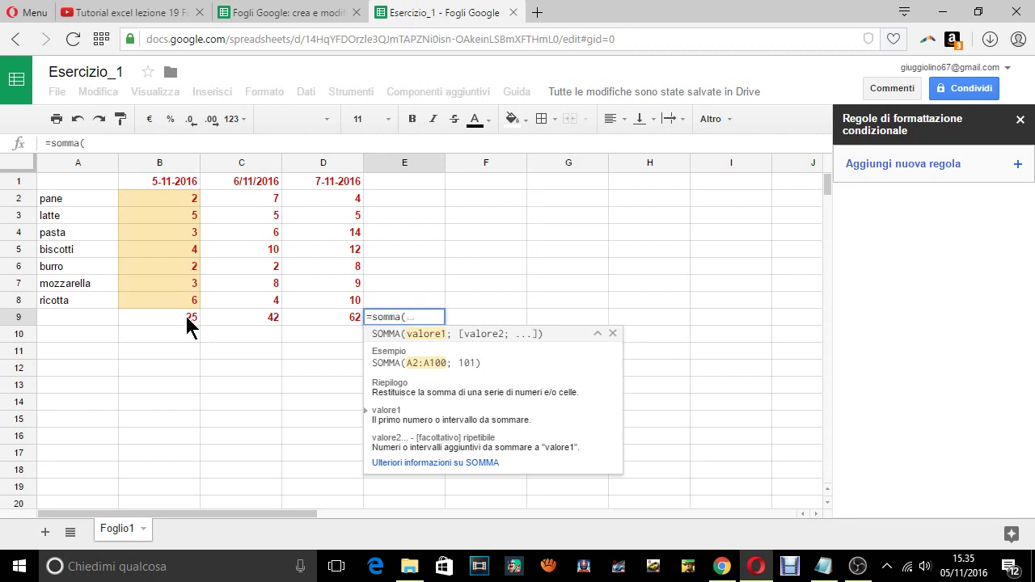
left_click(186, 317)
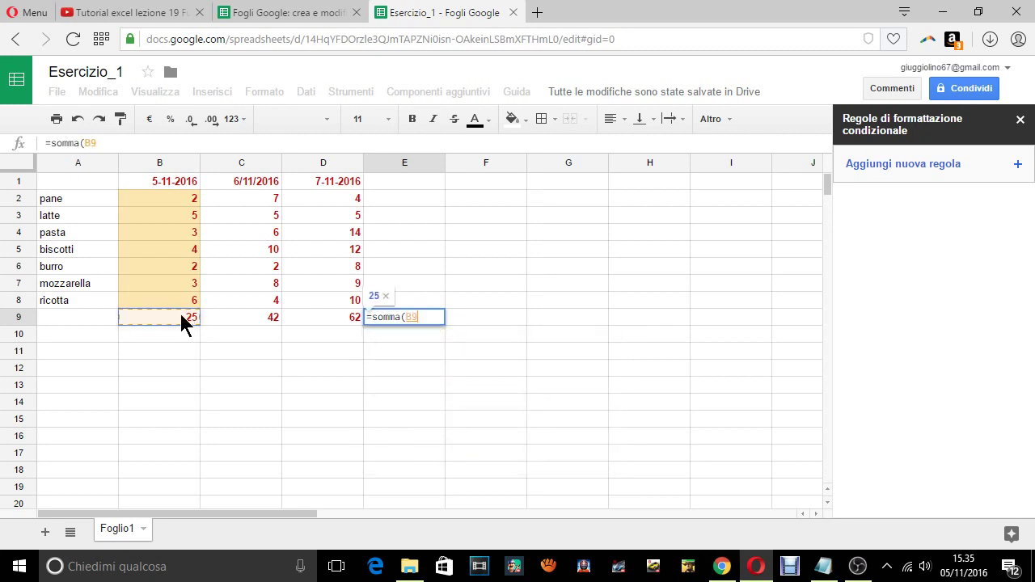
left_click_drag(191, 316, 292, 318)
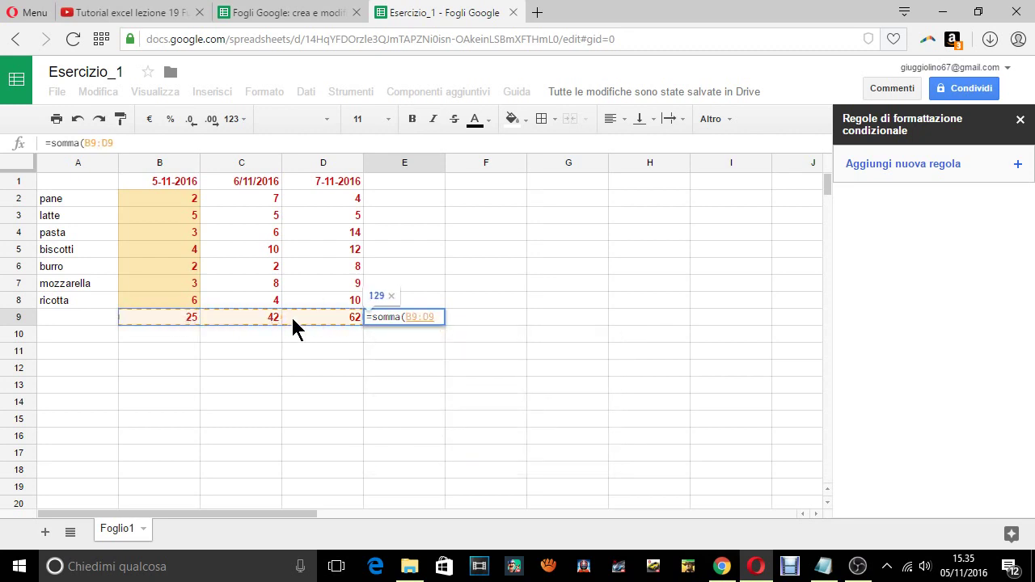
type(")")
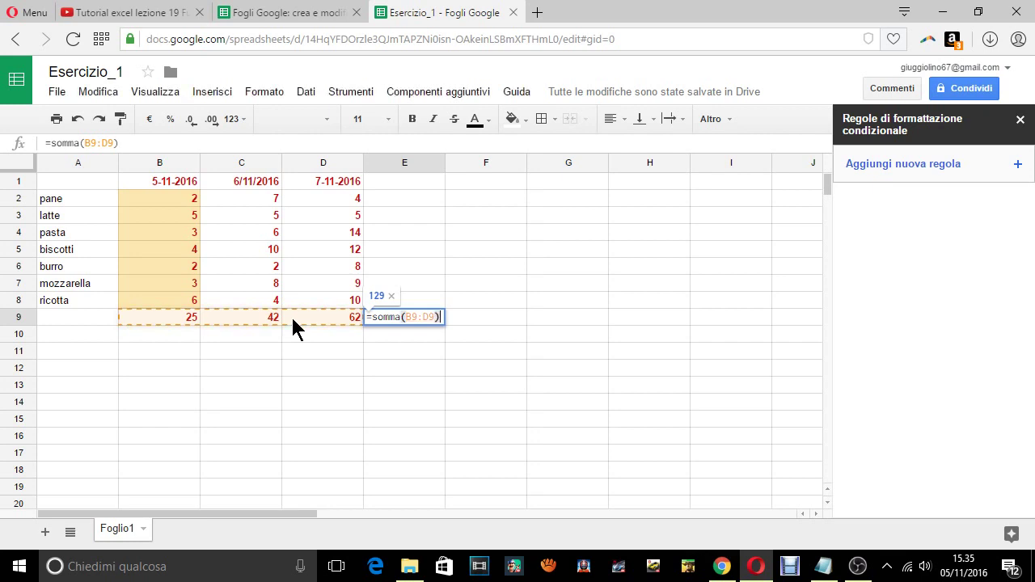
key("Return")
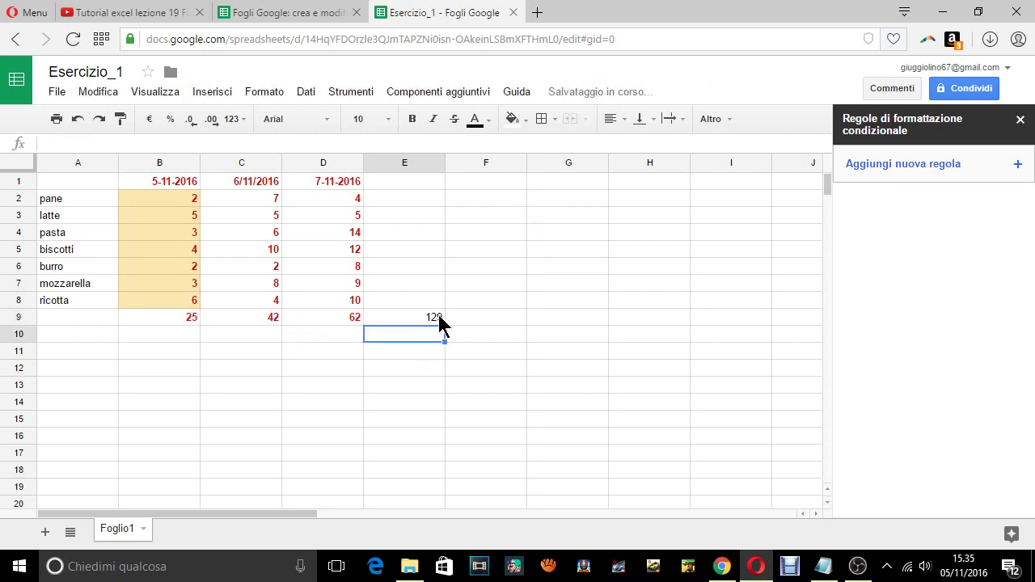
- Format the 129 total in E9 as bold at font size 10
left_click(437, 311)
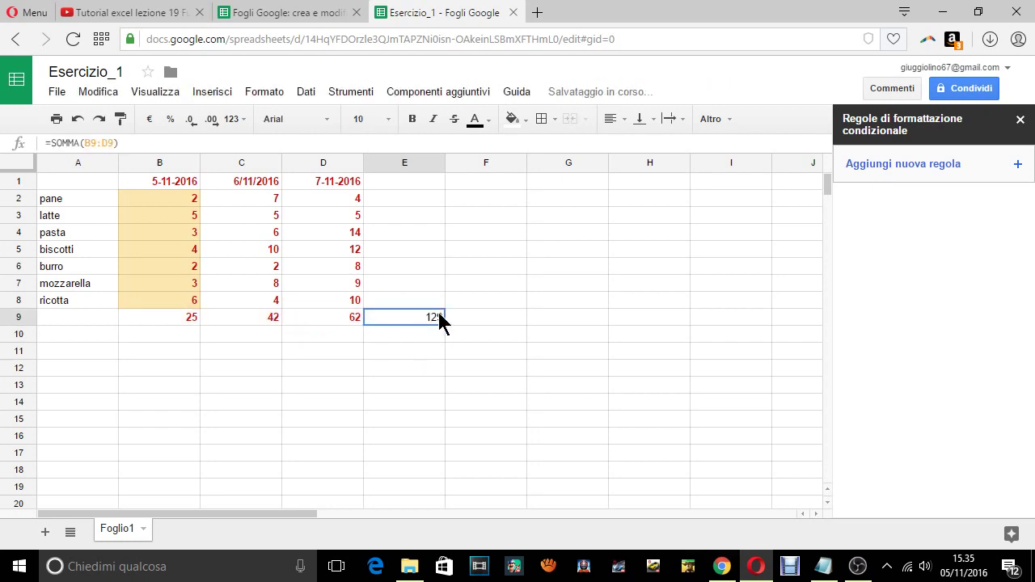
left_click(412, 120)
left_click(389, 119)
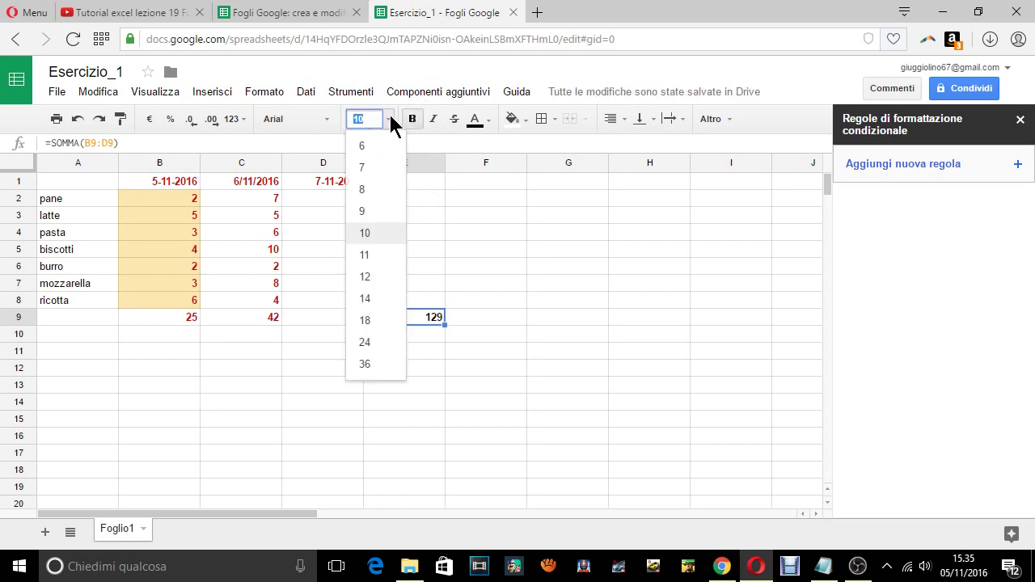
left_click(374, 233)
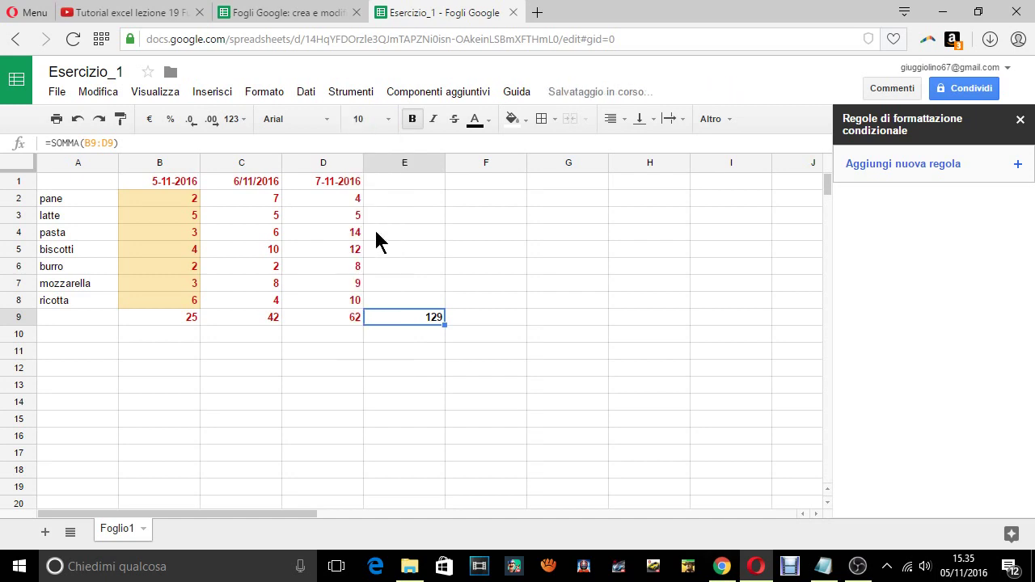
left_click(460, 243)
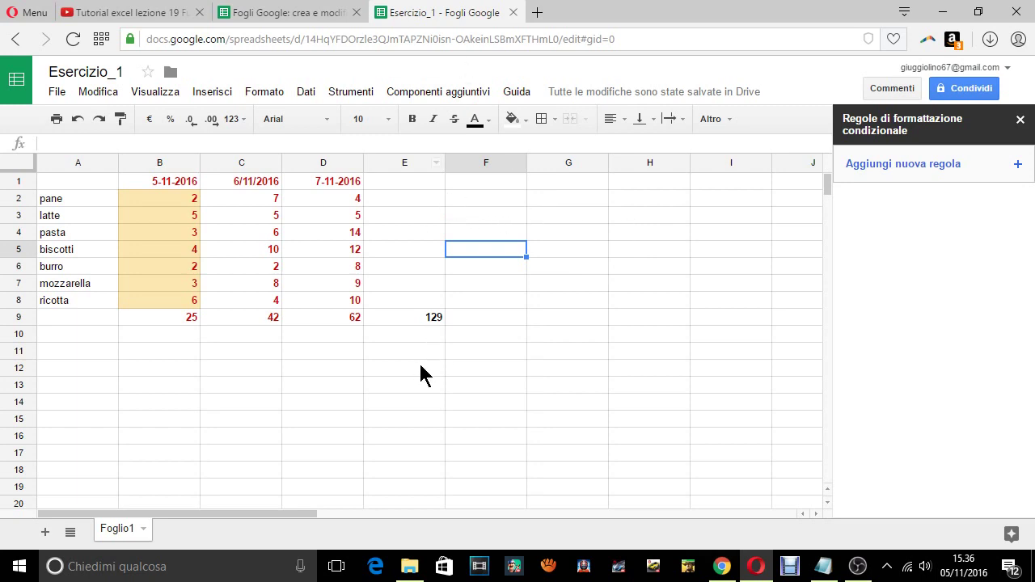
left_click(581, 297)
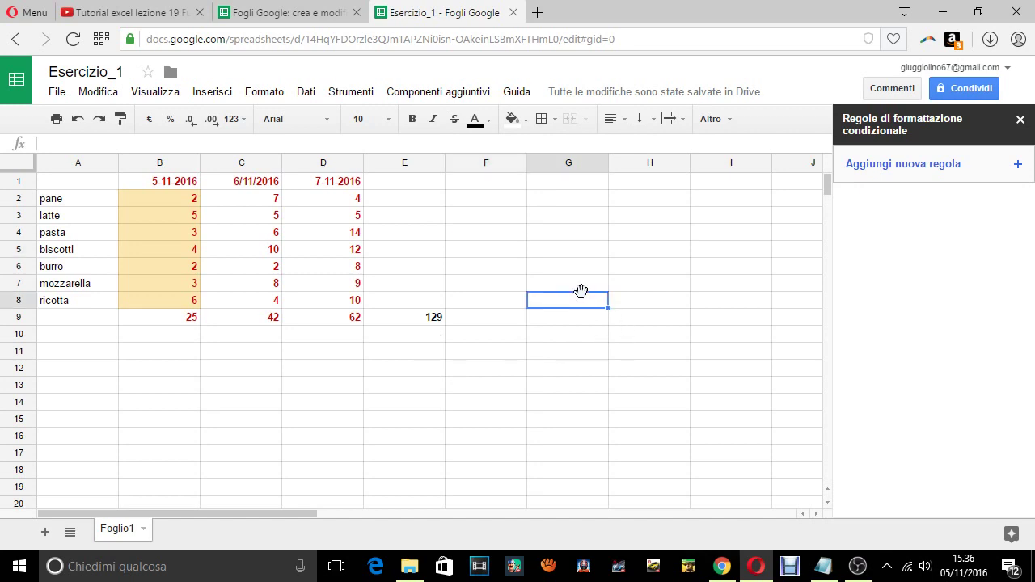
- Fill G8:G17 with the labels tentat1 through tentat10
type("tenta")
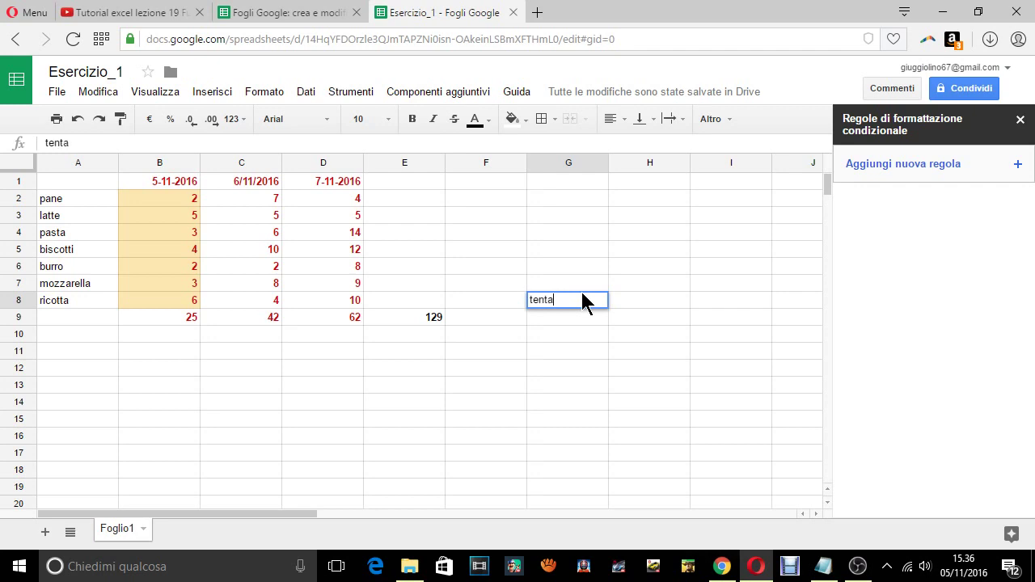
type("t1")
key("Return")
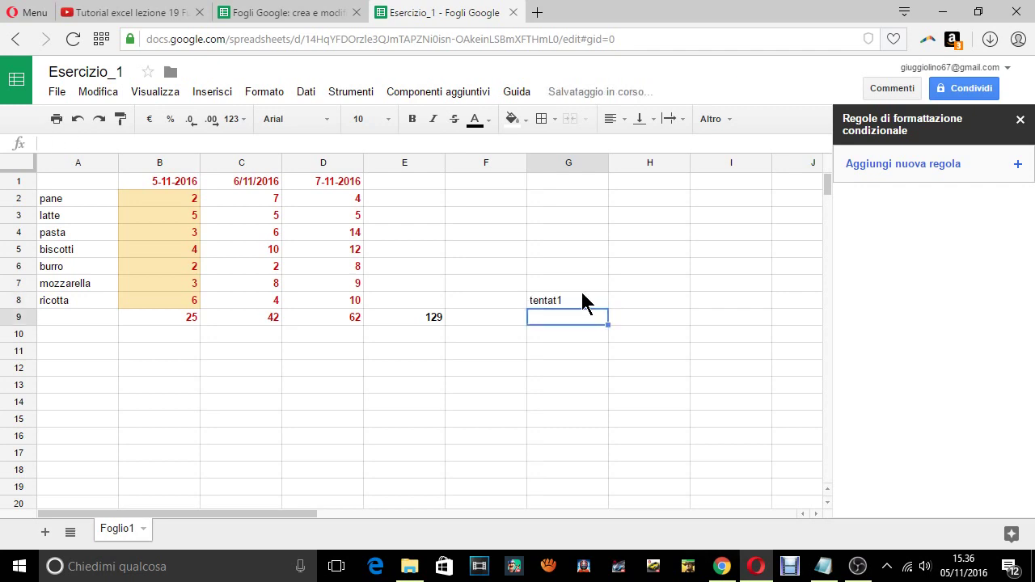
left_click(584, 295)
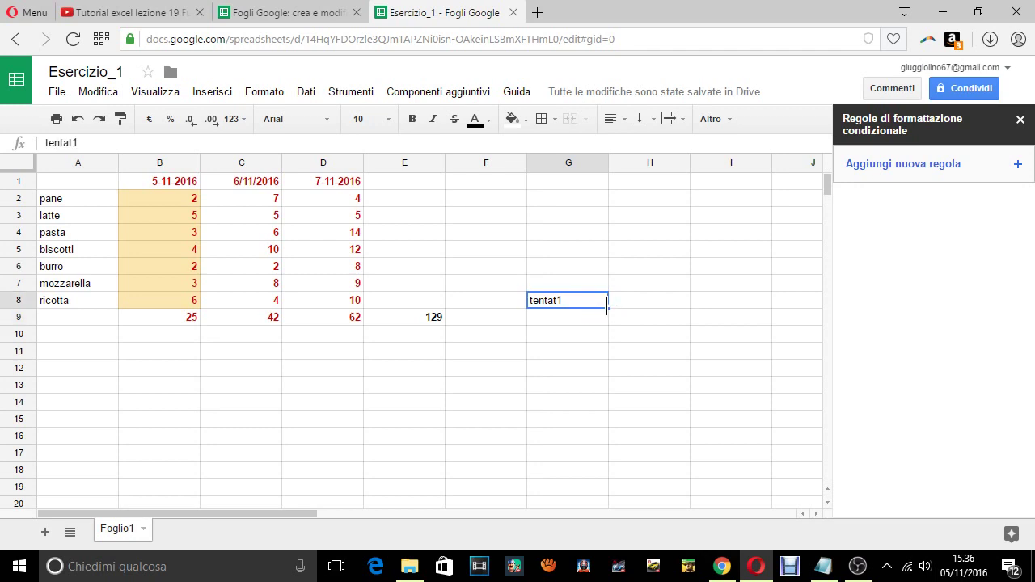
left_click_drag(606, 307, 607, 453)
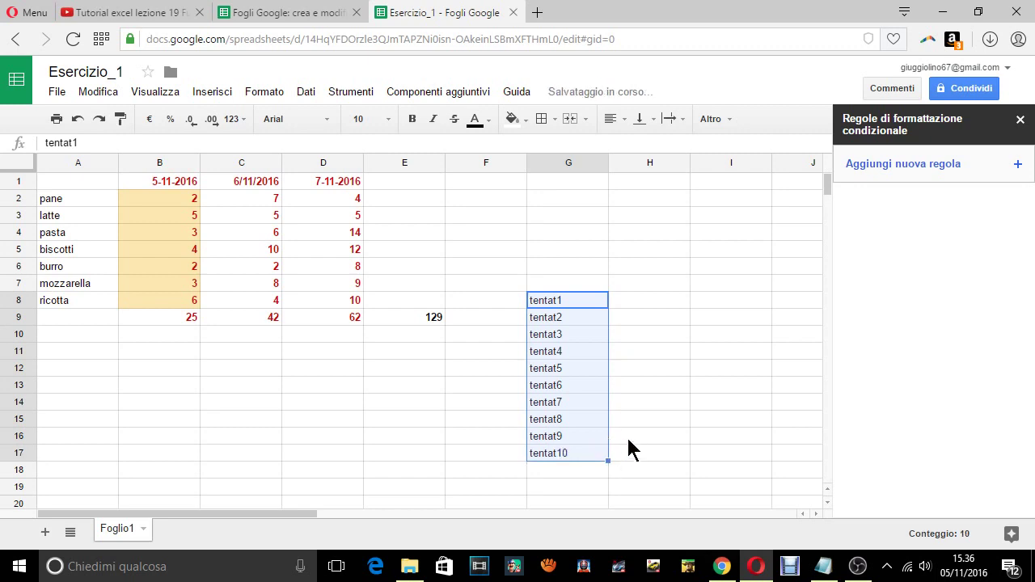
left_click(629, 413)
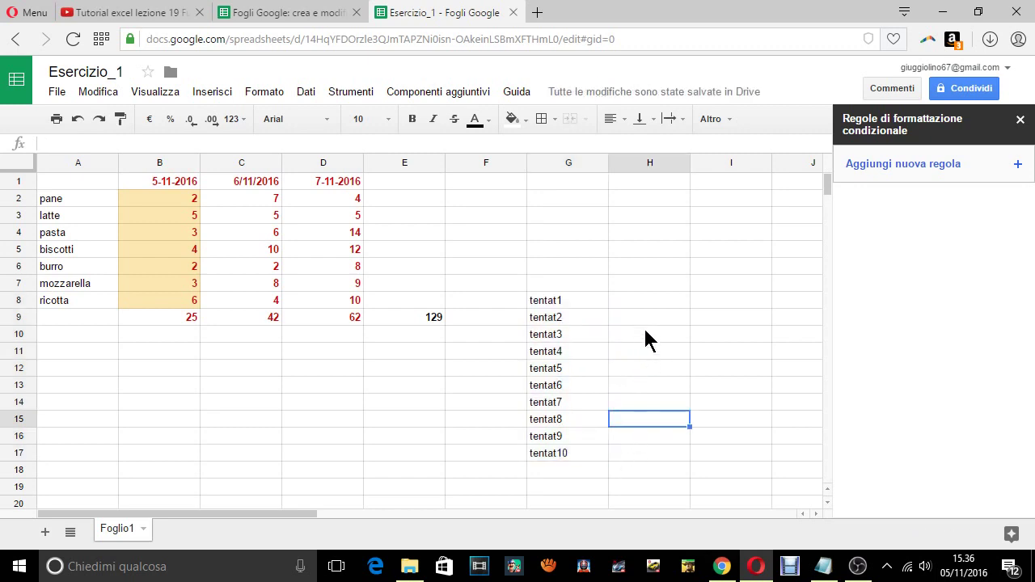
- Enter the attempt values 4, 6, 32, 25, 98, 9, 4, 14, 15, 19 in H8:H17
left_click(646, 299)
type("4")
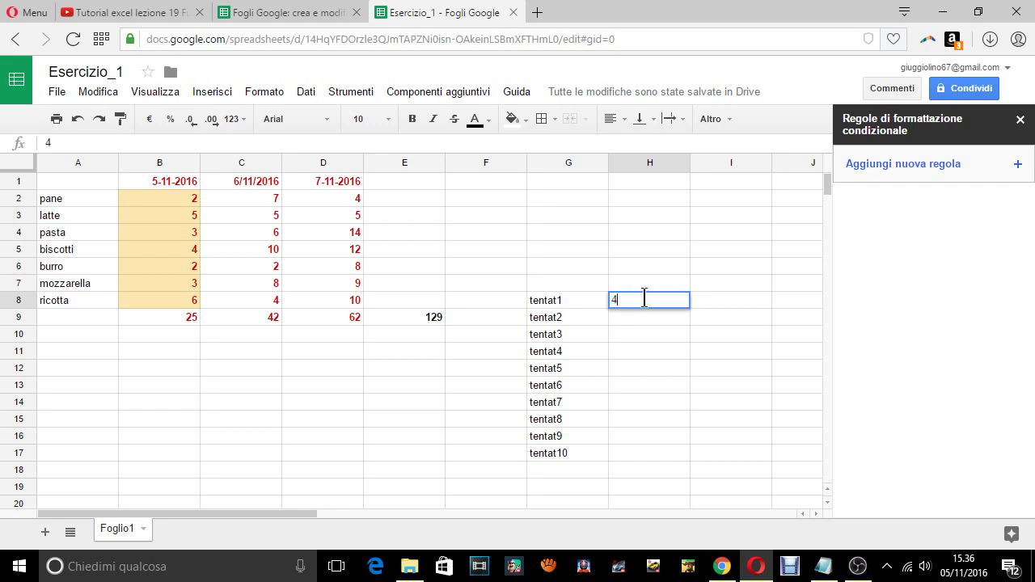
key("Return")
type("6")
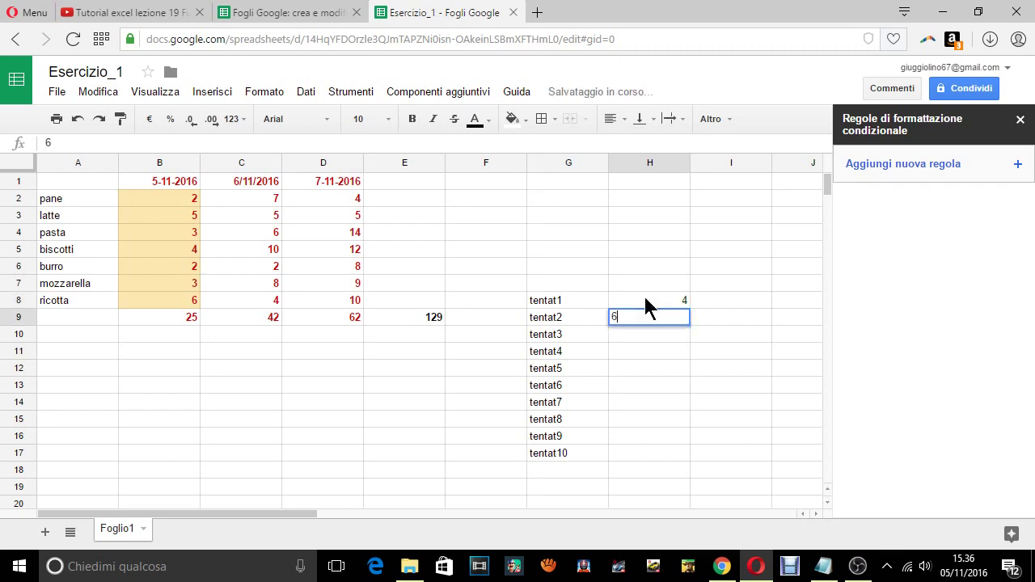
key("Return")
type("32")
key("Return")
type("25")
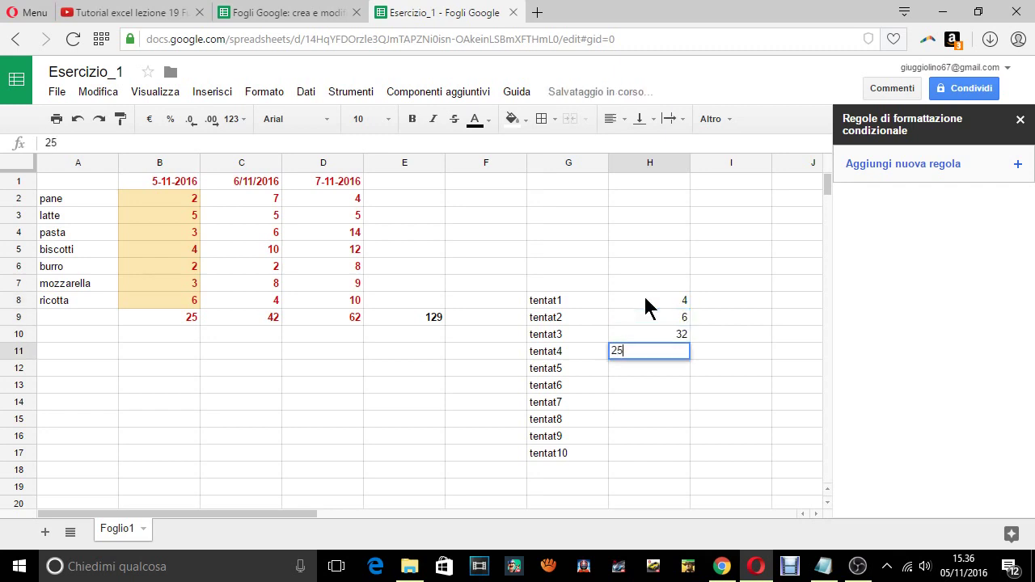
key("Return")
type("98")
key("Return")
type("9")
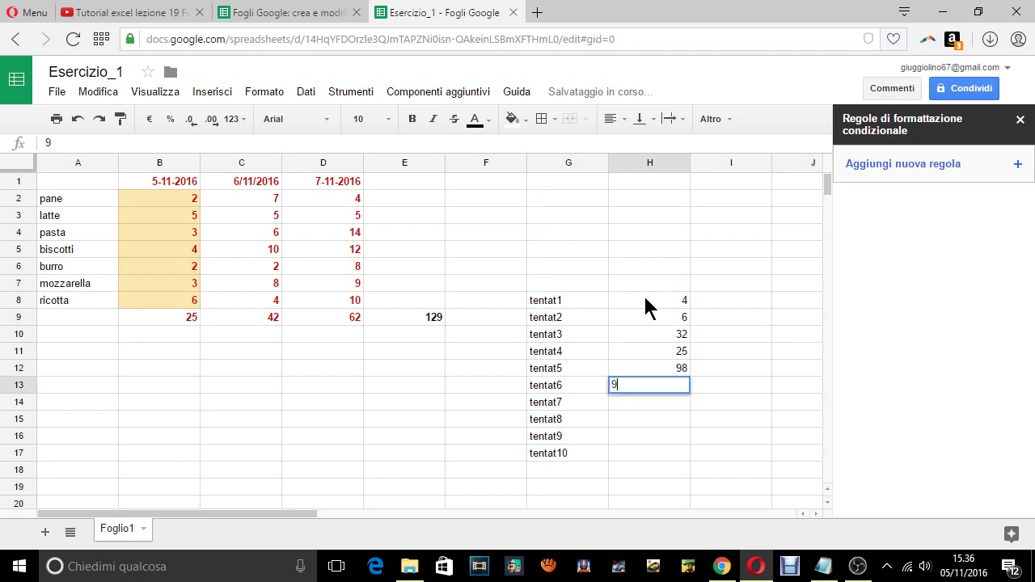
key("Return")
type("4")
key("Return")
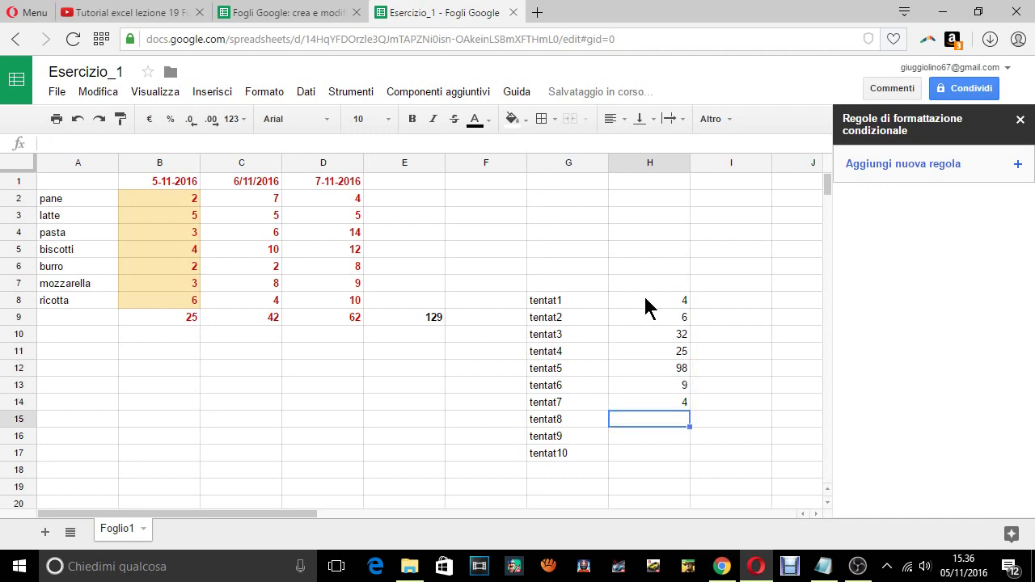
type("14")
key("Return")
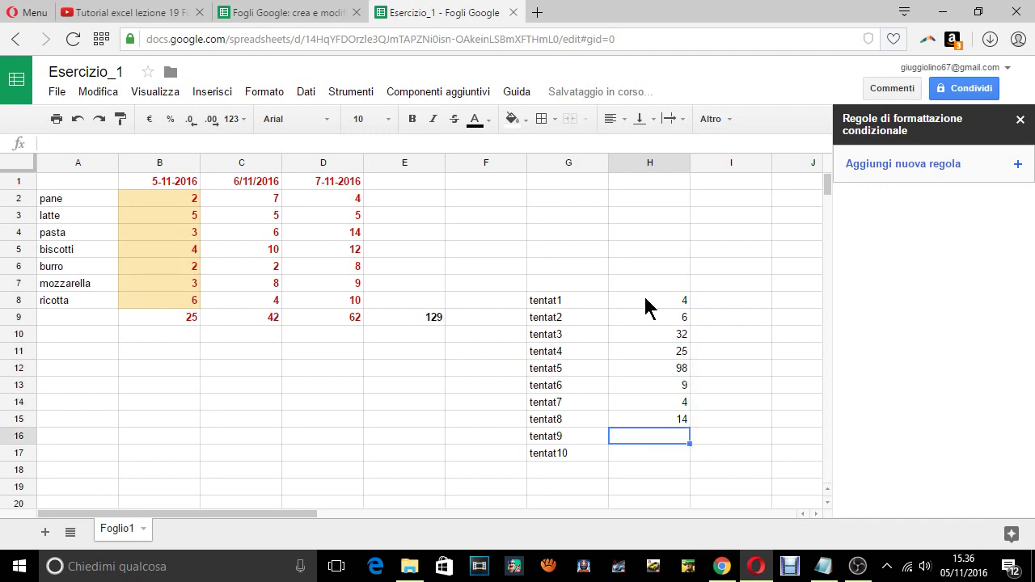
type("15")
key("Return")
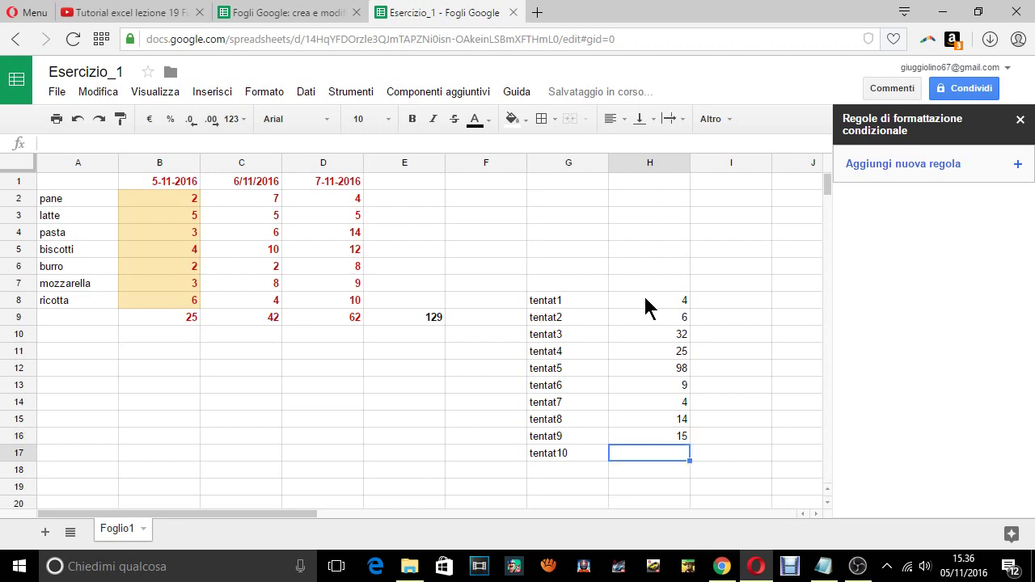
type("19")
key("Return")
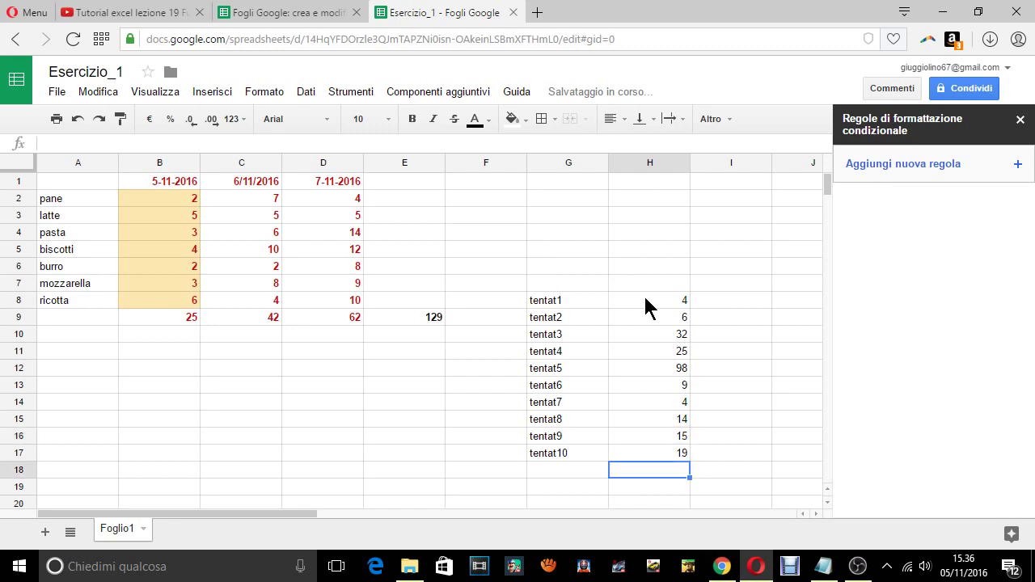
left_click(722, 303)
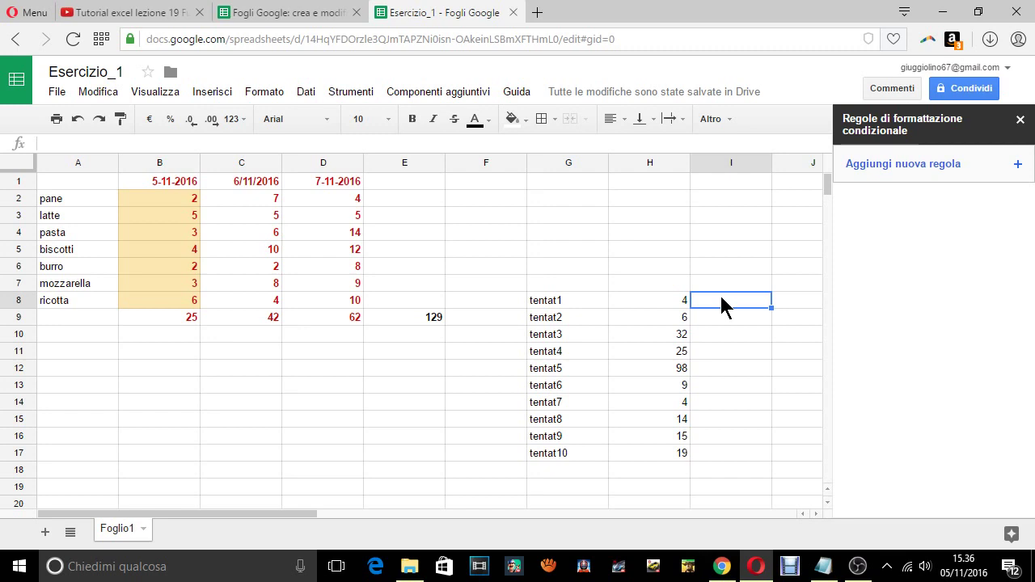
- Enter the threshold value 5 in cell I3
left_click(732, 214)
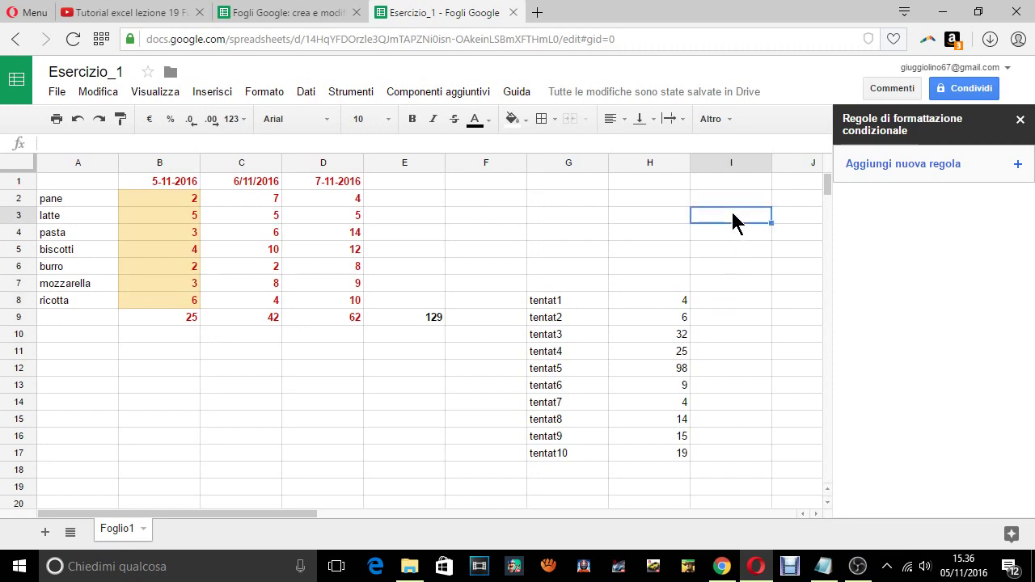
type("5")
left_click(740, 295)
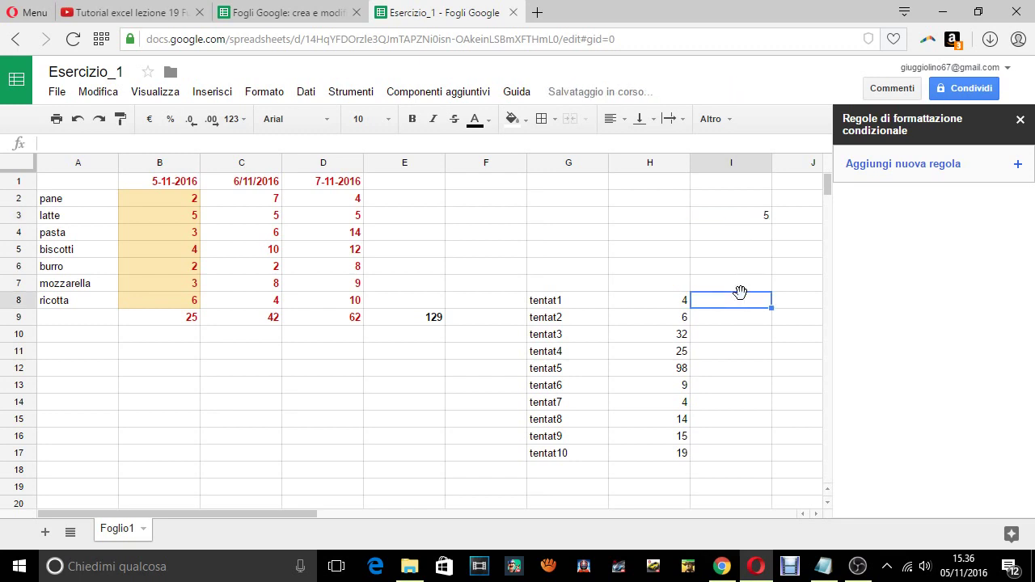
- Begin an =SE( formula in I8, picking SE from the function suggestions
type("=")
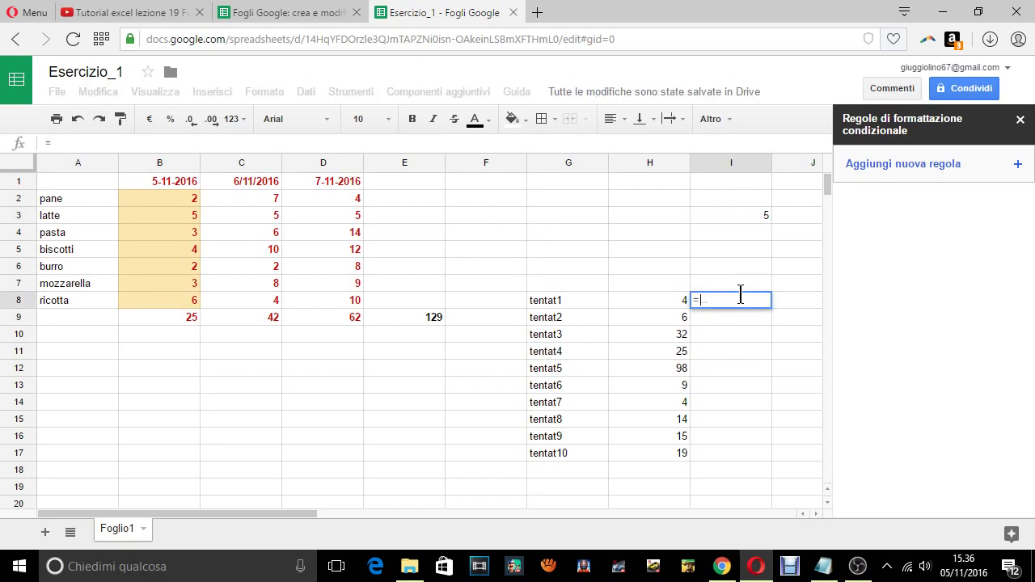
type("cas")
key("BackSpace")
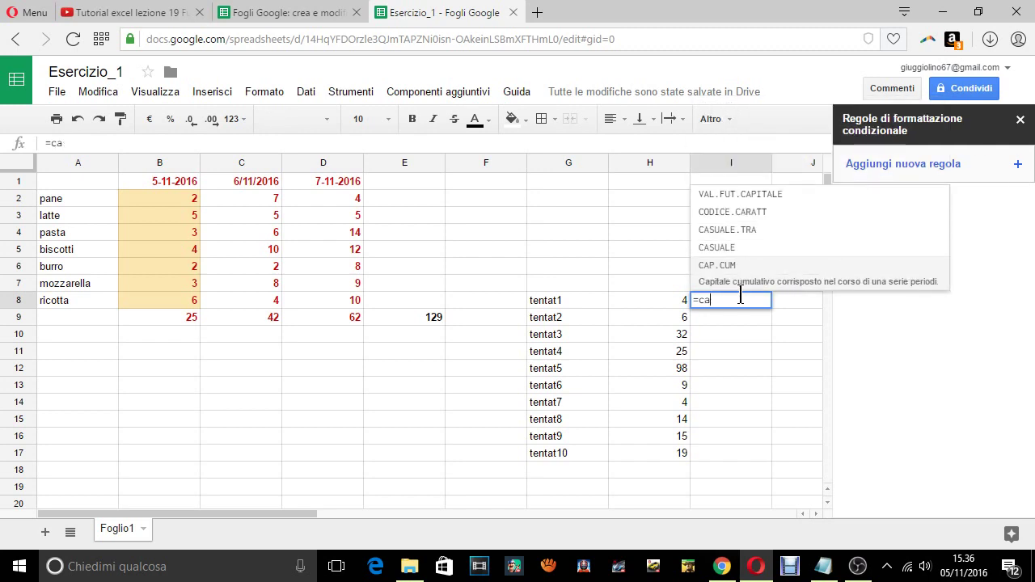
type("lcola")
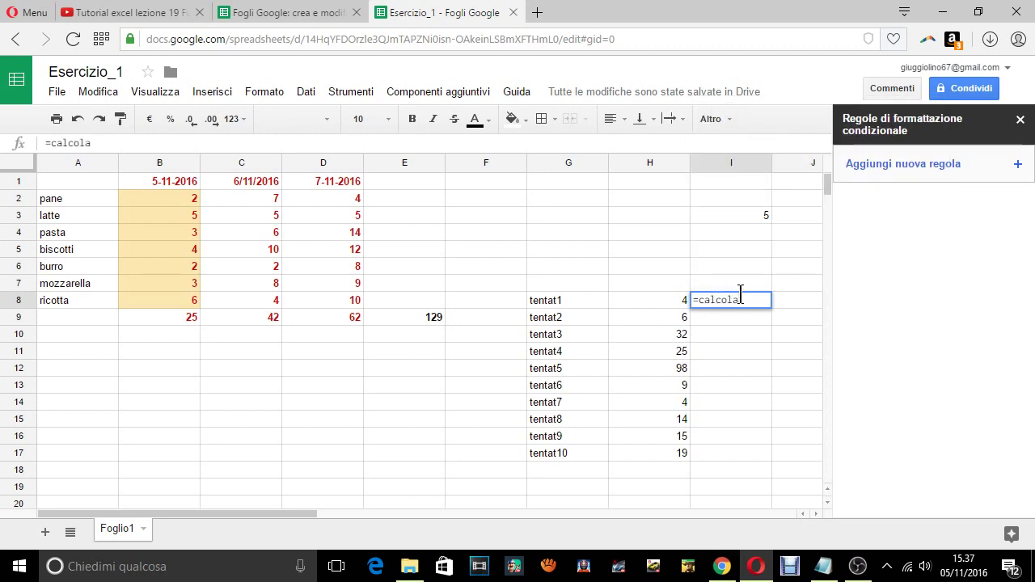
mouse_move(731, 162)
key("BackSpace")
key("BackSpace")
key("BackSpace")
key("BackSpace")
key("BackSpace")
key("BackSpace")
type("sa")
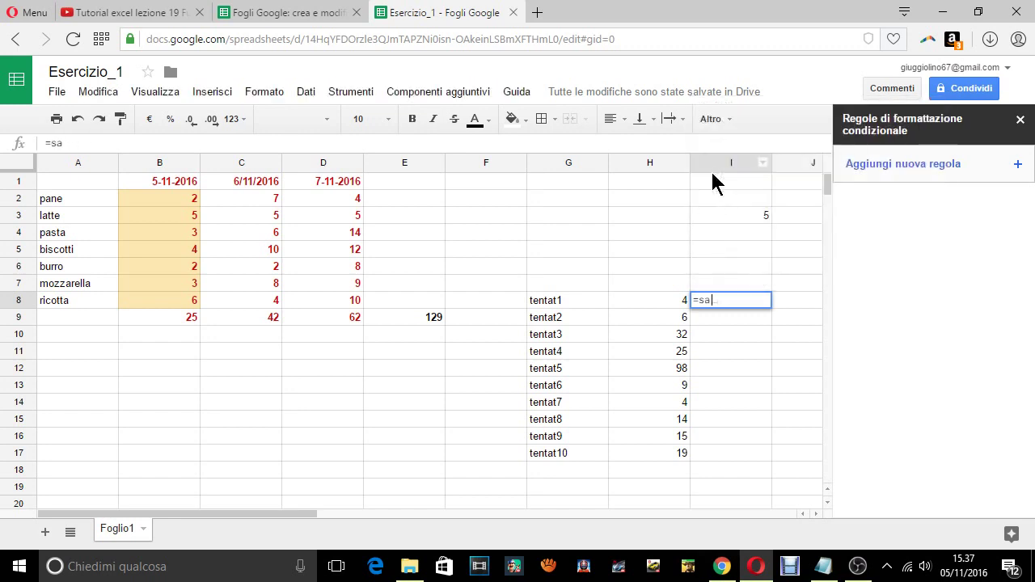
key("BackSpace")
type("e")
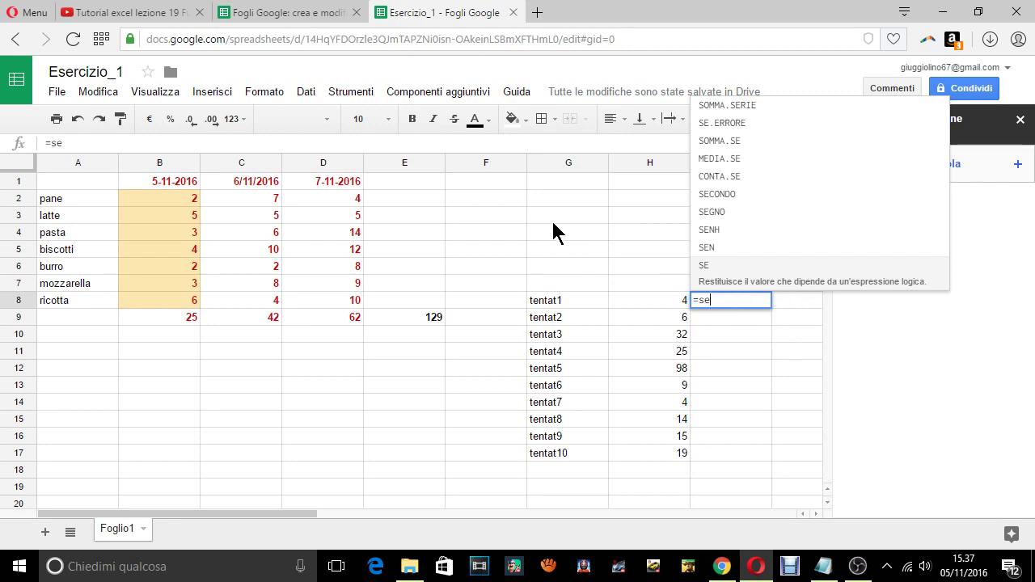
key("Tab")
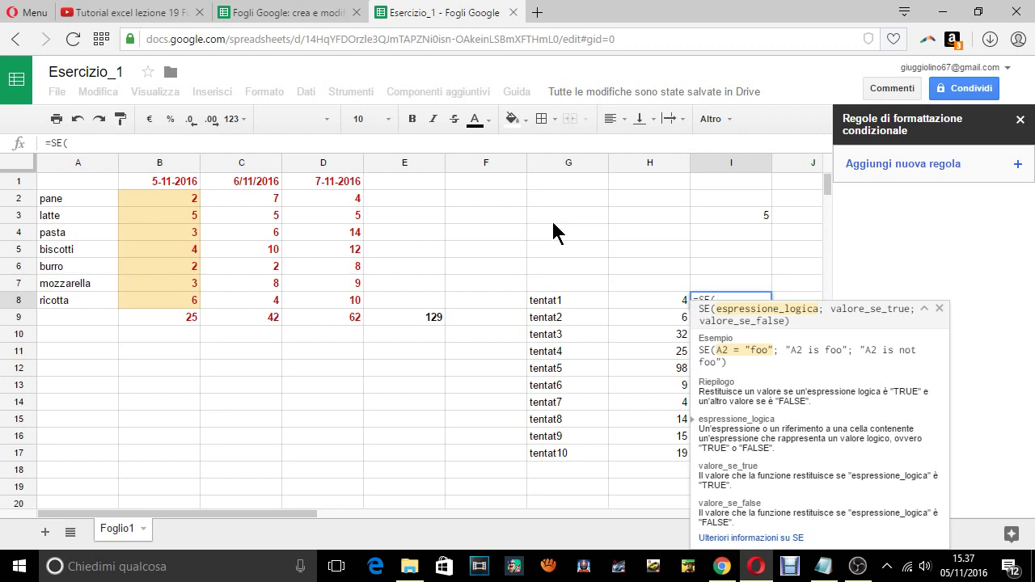
left_click(744, 211)
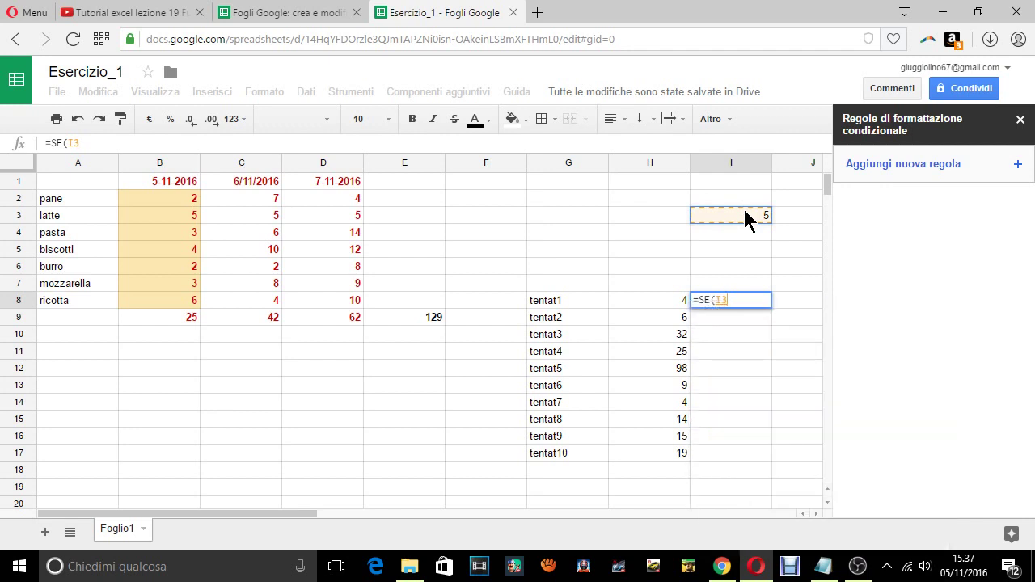
type("<")
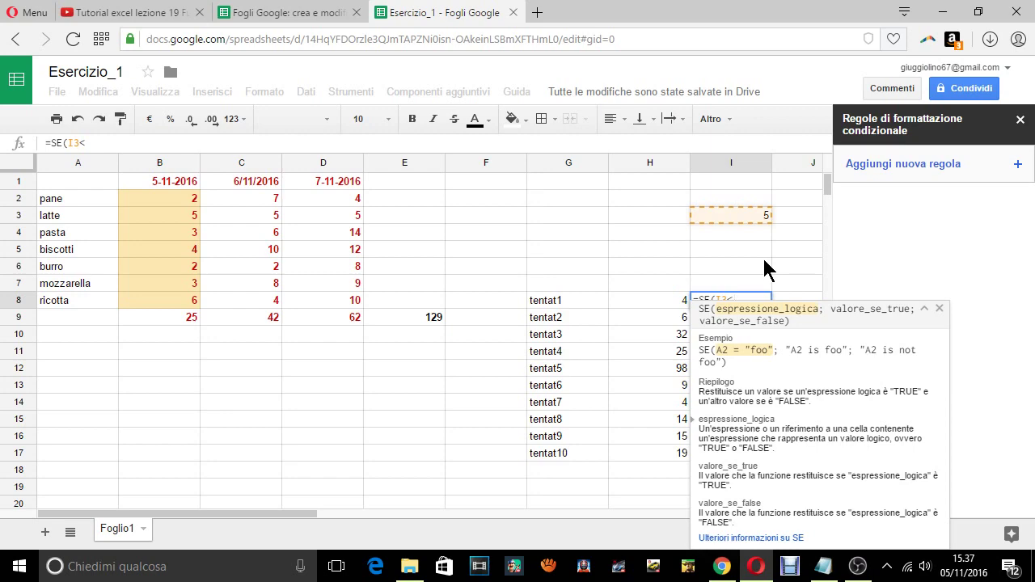
key("BackSpace")
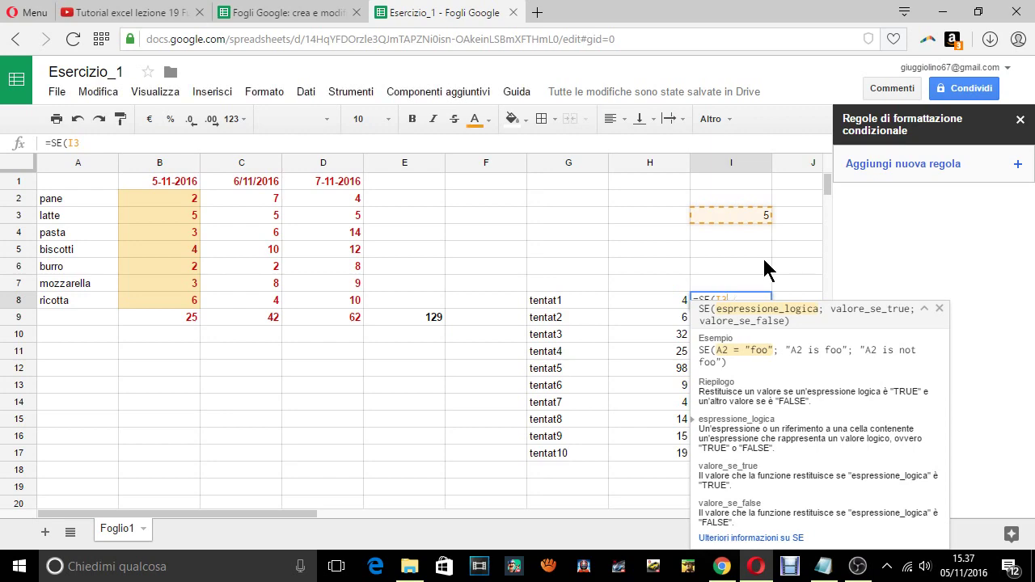
key("BackSpace")
key("BackSpace")
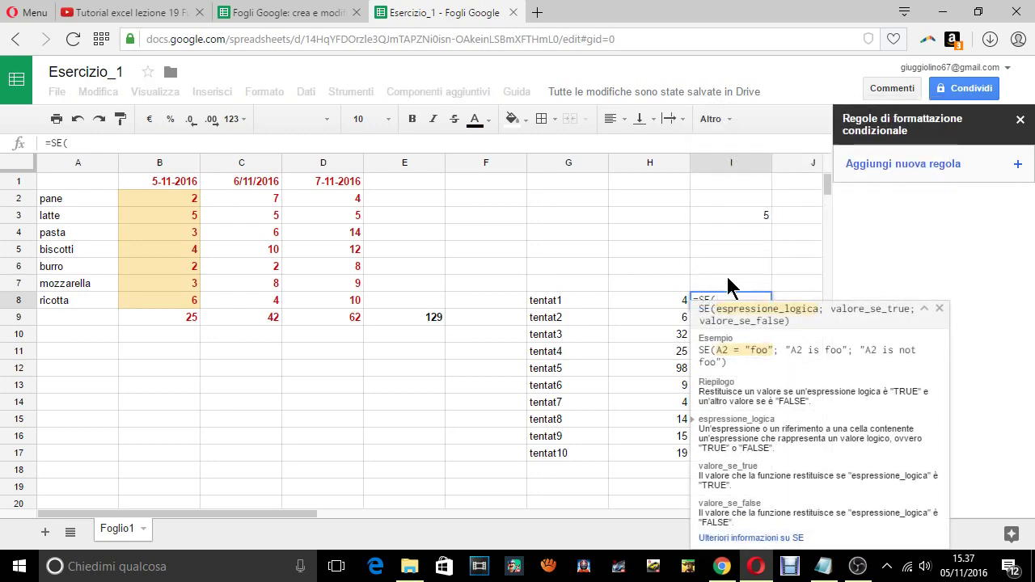
- Complete I8 as =SE(H8<I$$3;"basso";"alto"), which returns #ERRORE!
left_click(664, 299)
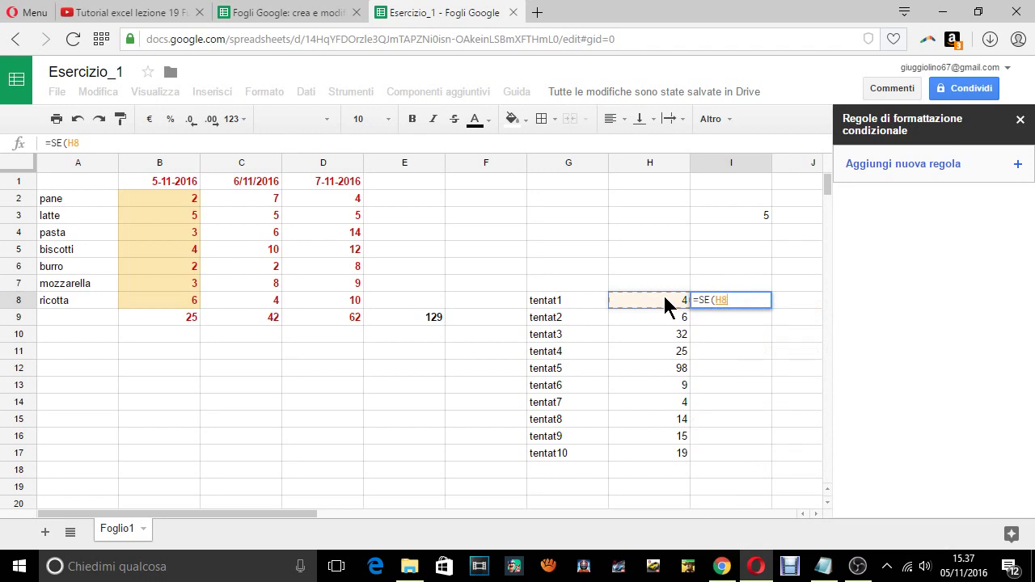
type("<")
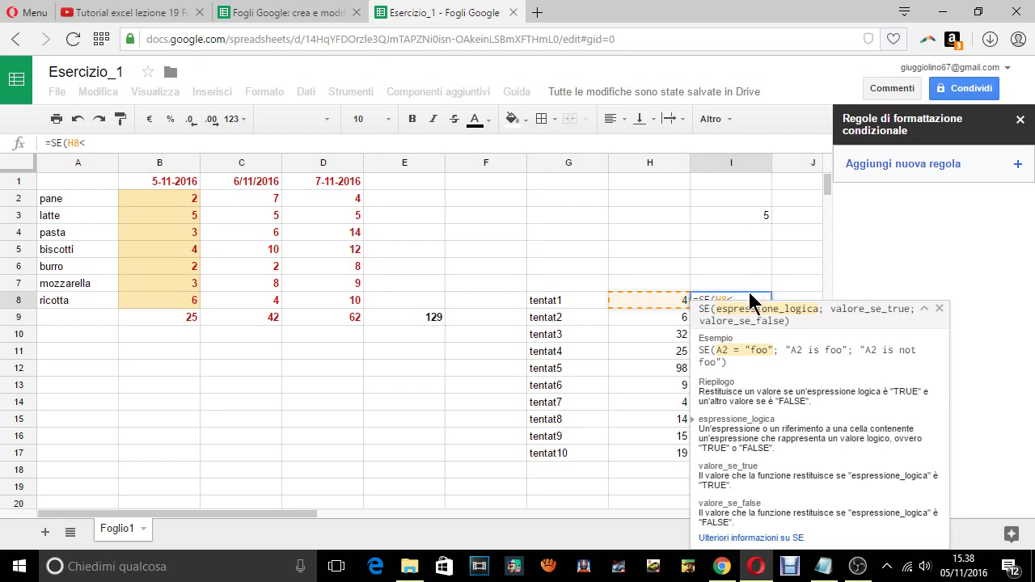
left_click(750, 203)
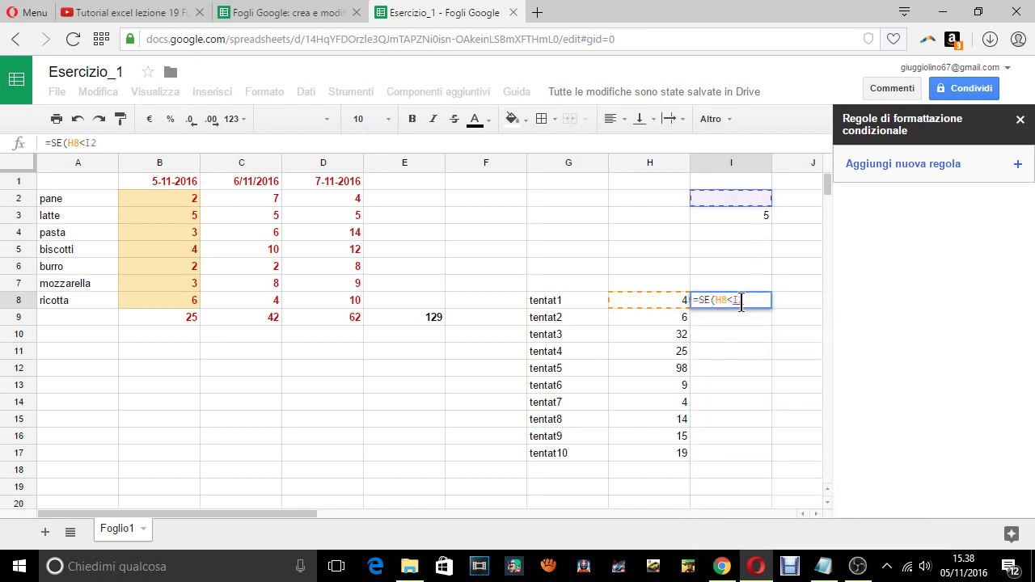
key("Left")
key("Left")
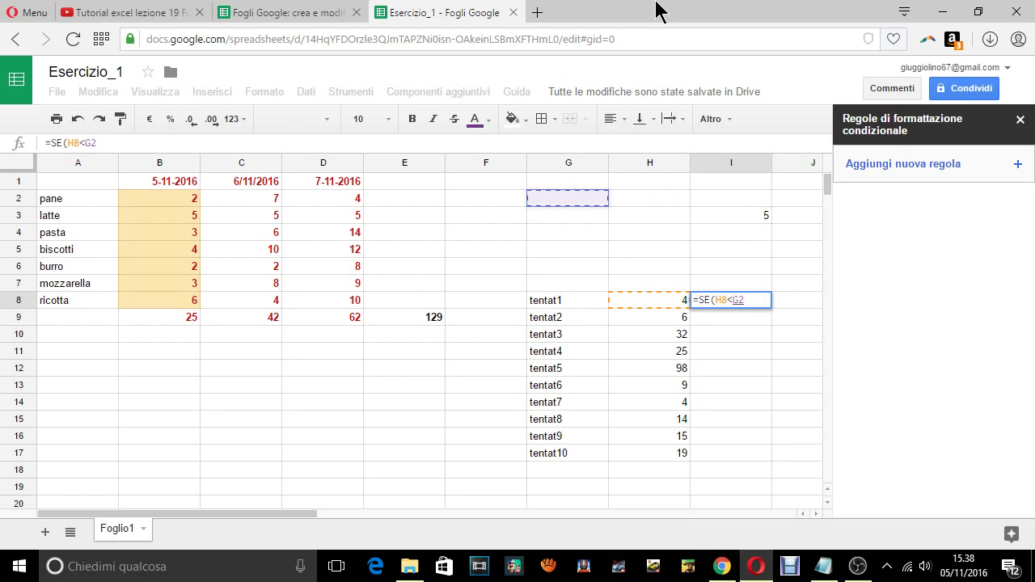
left_click(753, 214)
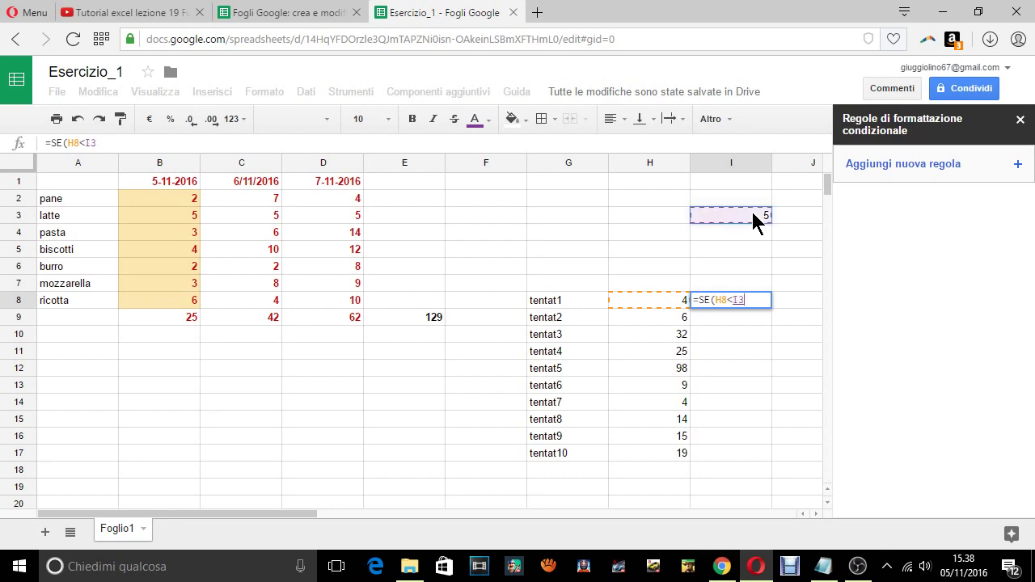
left_click(737, 295)
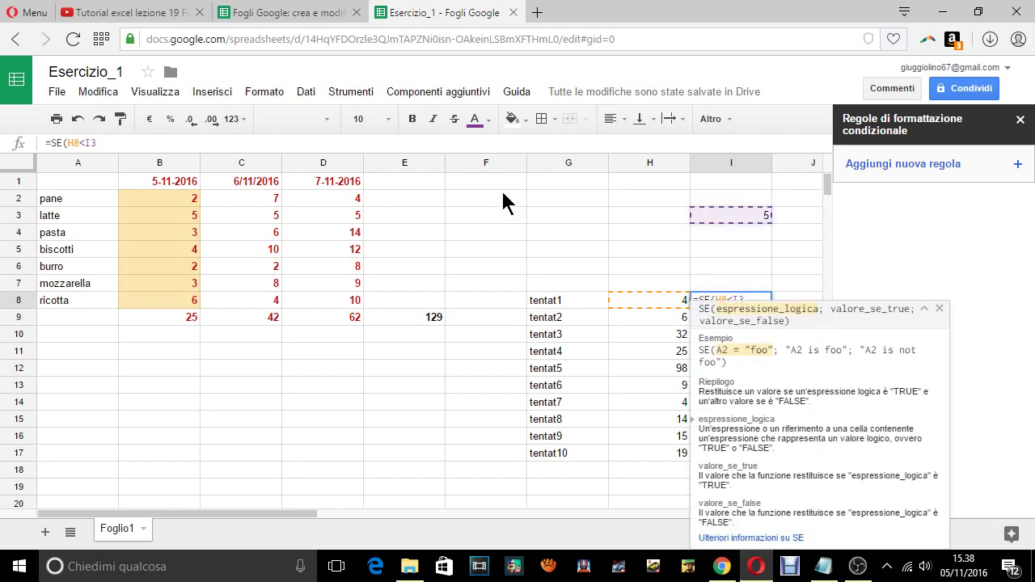
left_click(121, 142)
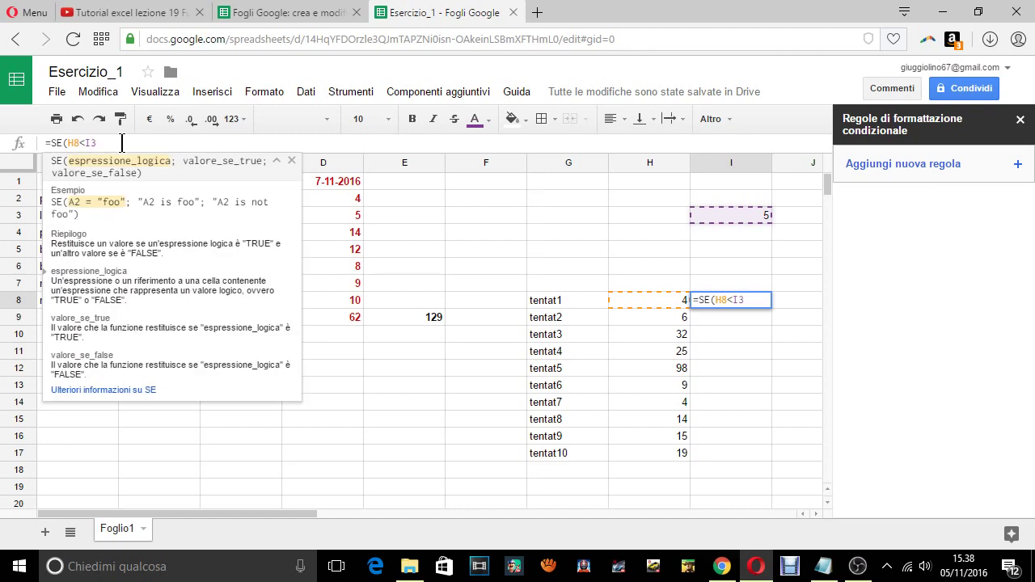
key("Left")
type("$")
type("$")
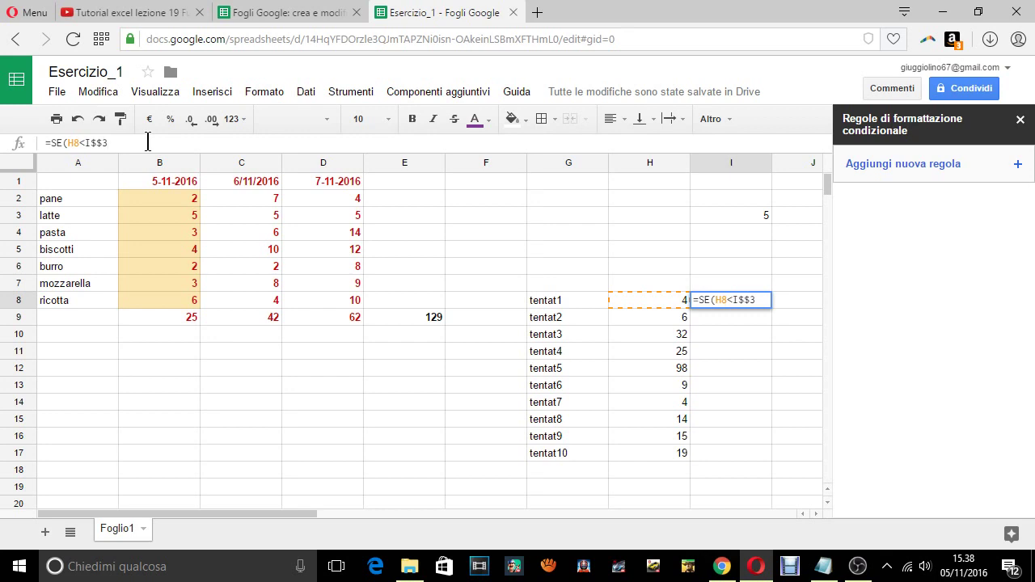
type(";")
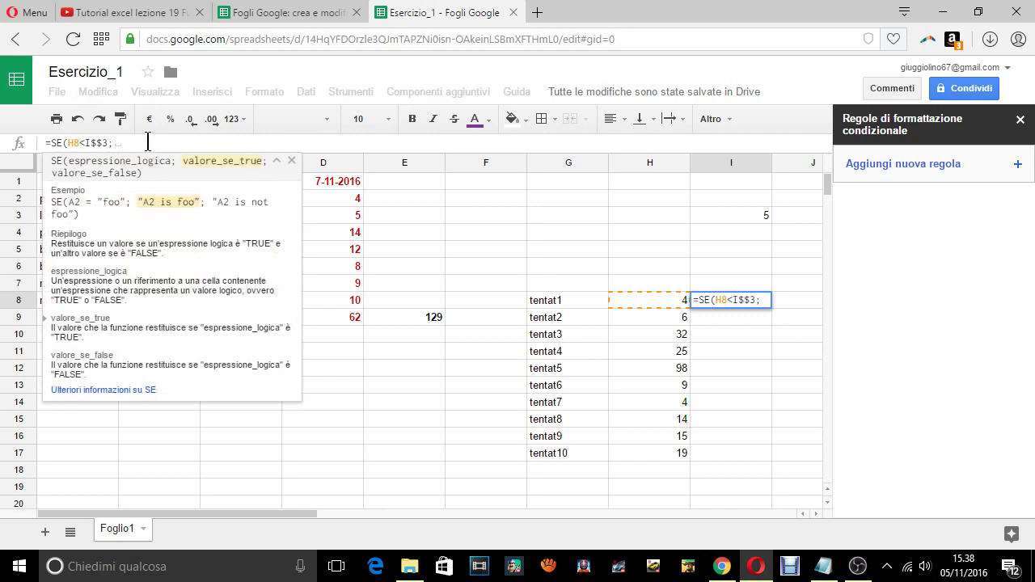
type("\"")
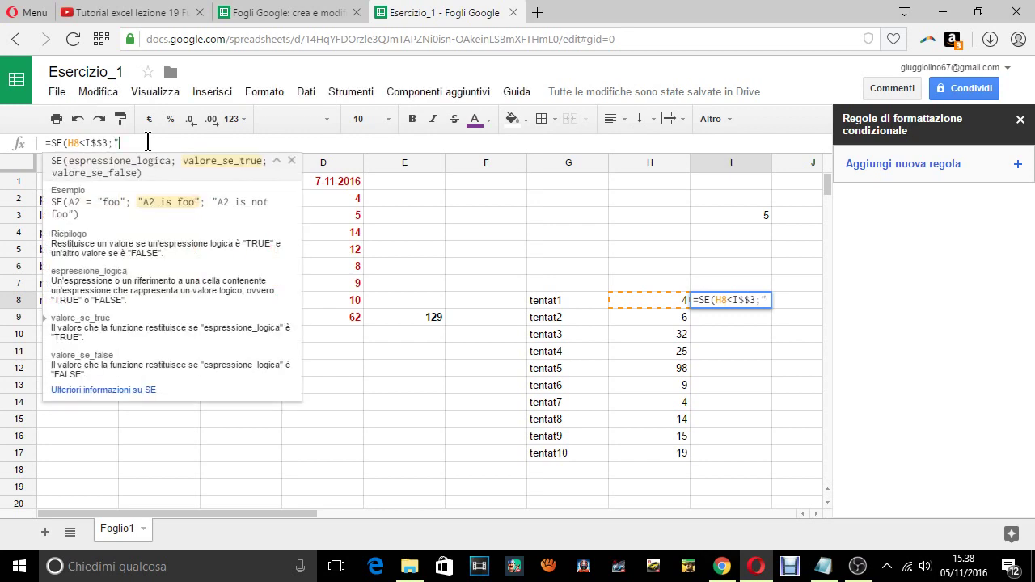
type("basso")
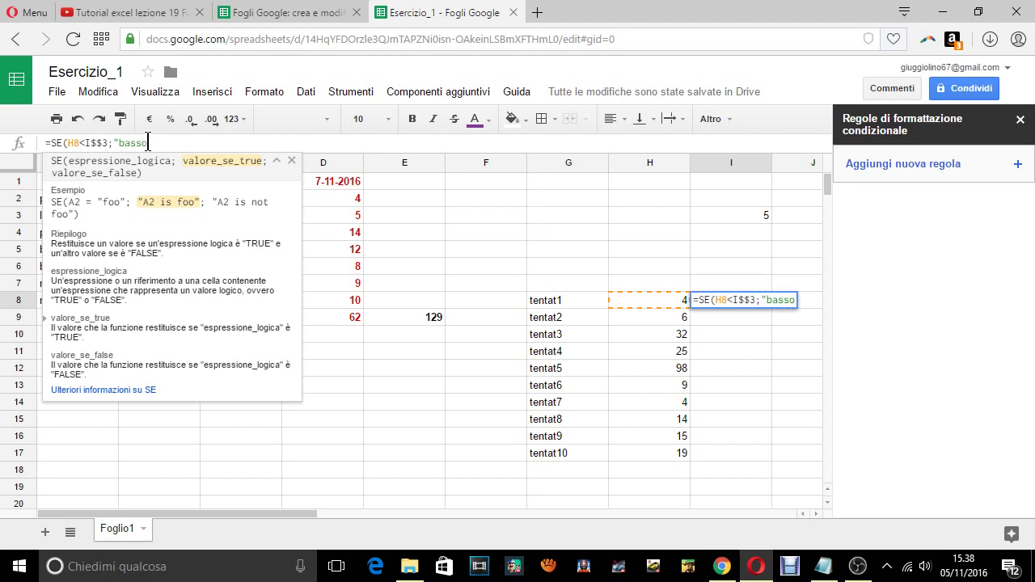
type("\"")
type(";")
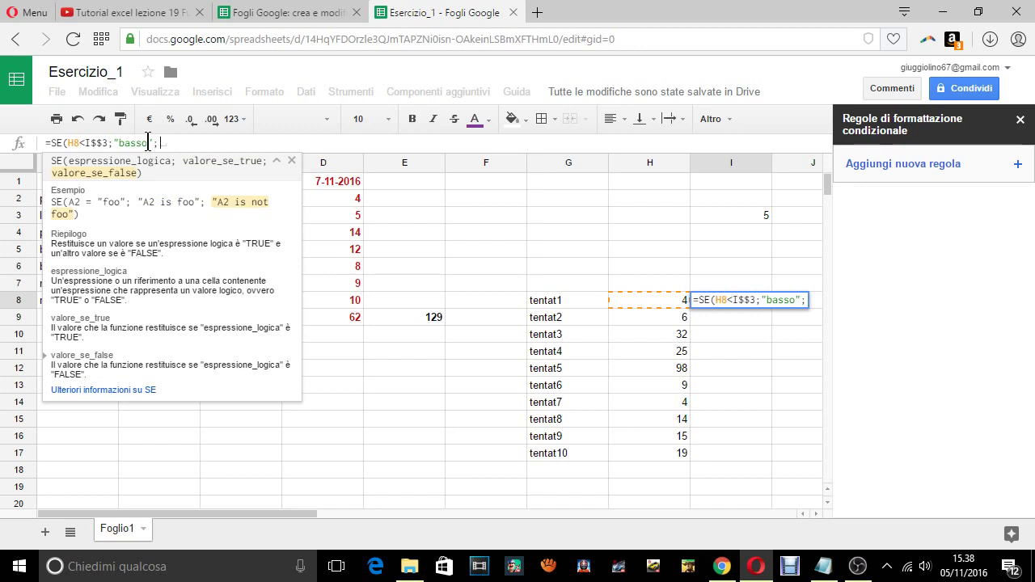
type("\"alto")
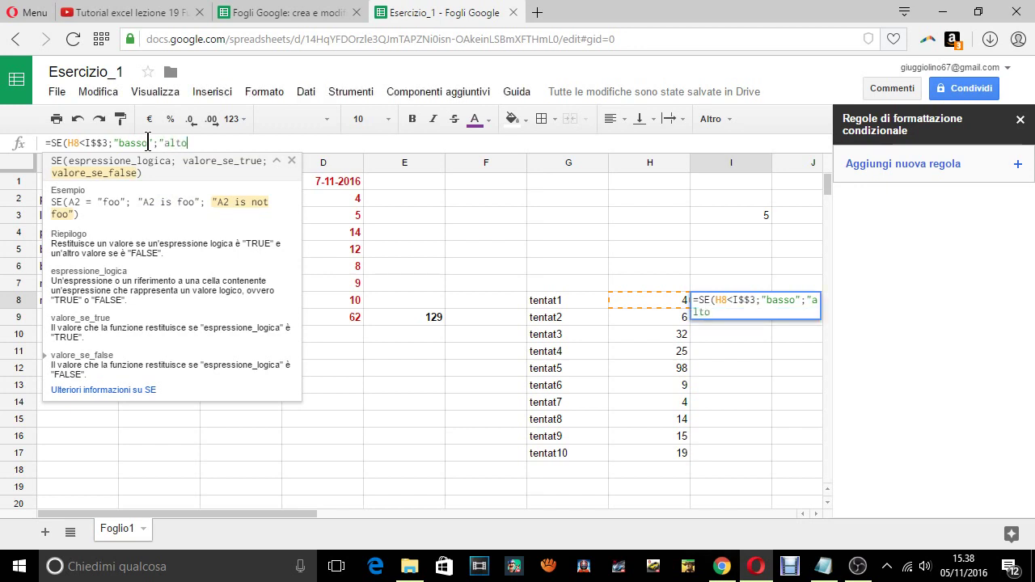
type("\"")
type(")")
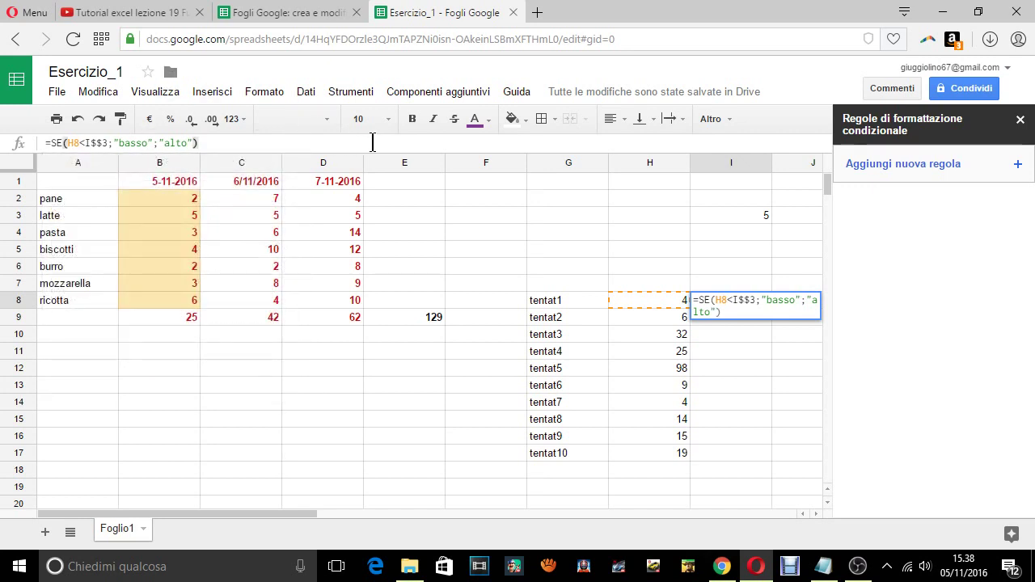
key("Return")
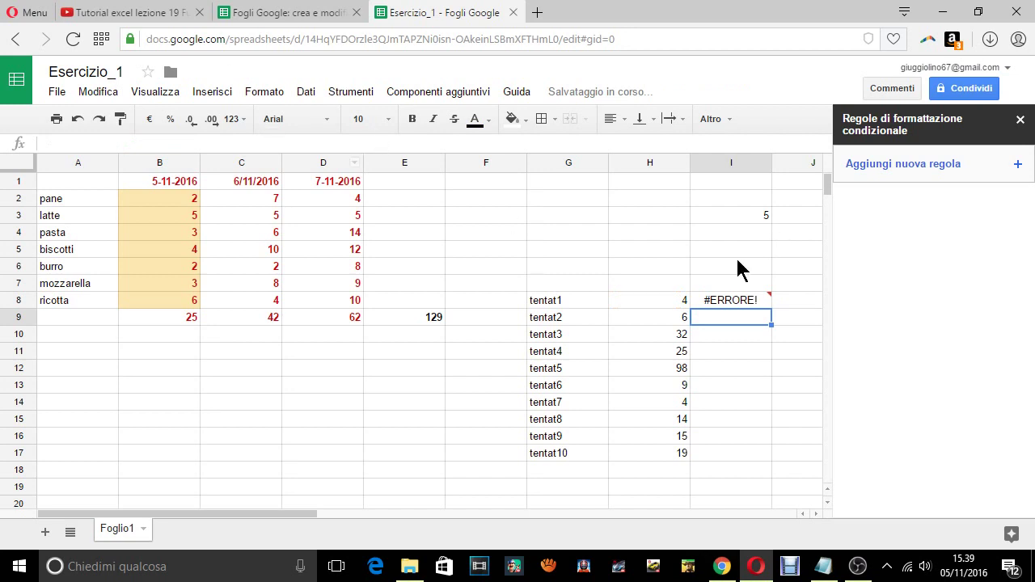
- Correct I8's threshold reference from I$$3 to $I$3 so the cell shows basso
left_click(736, 300)
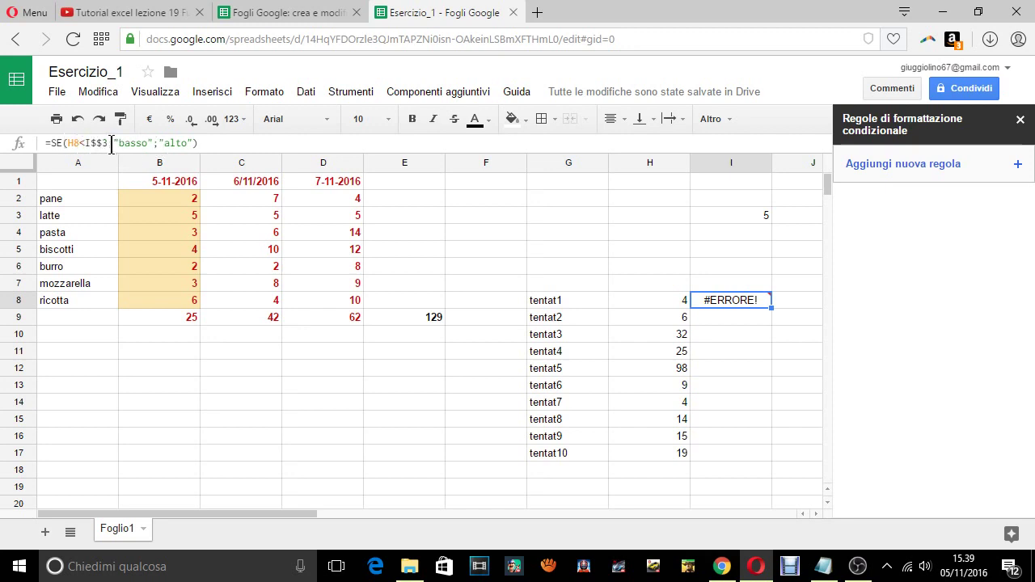
left_click(98, 143)
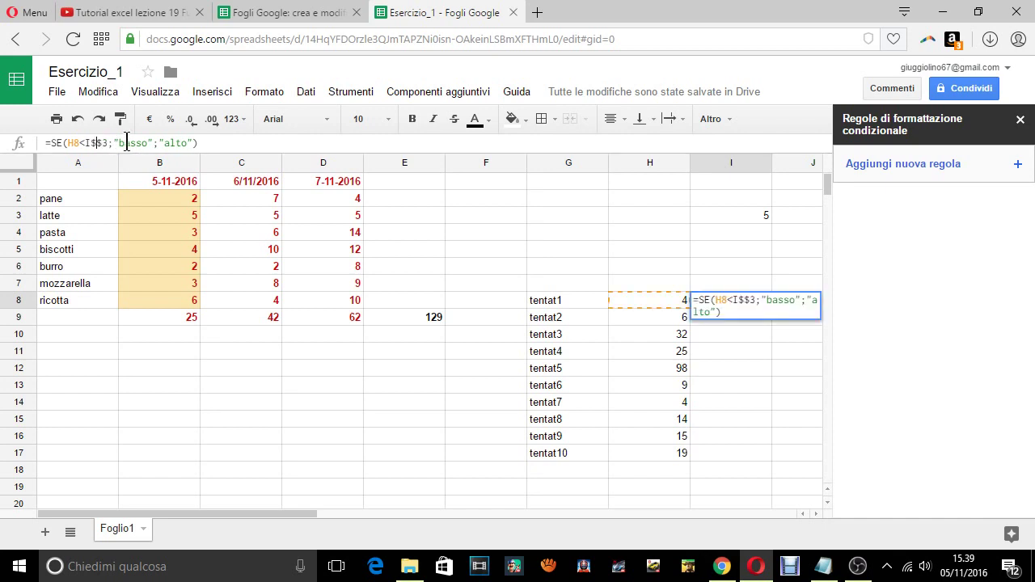
key("BackSpace")
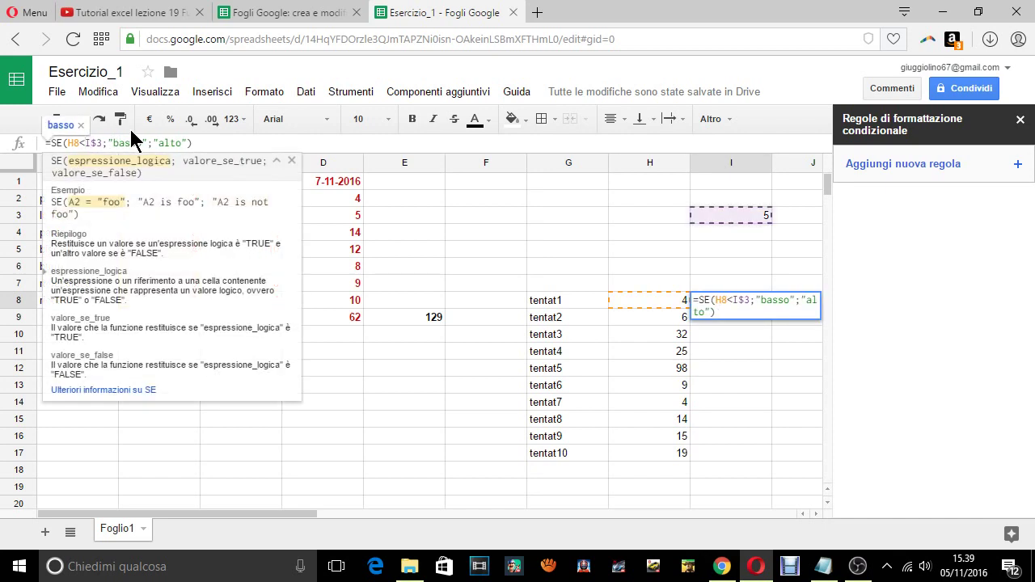
type("$")
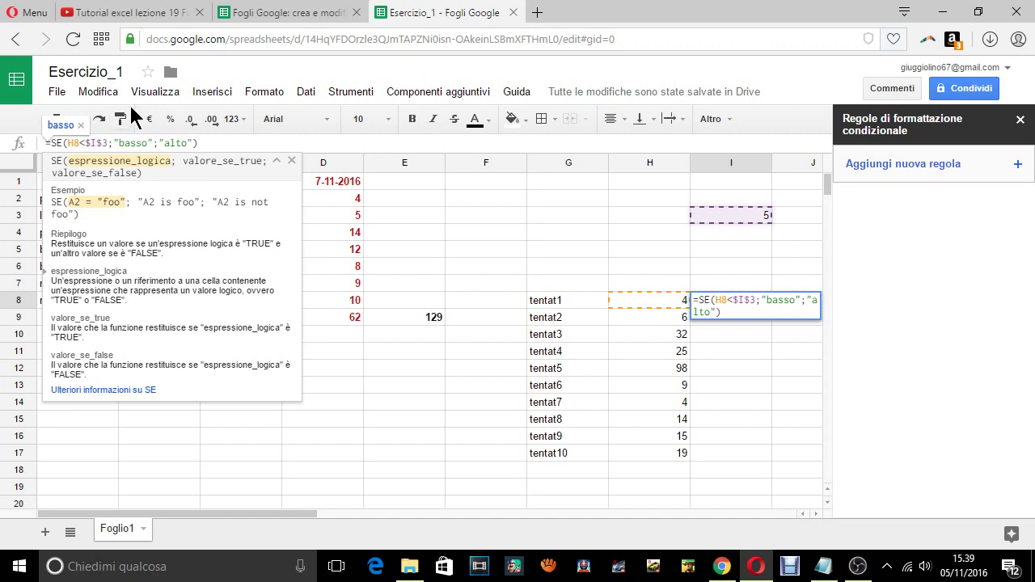
left_click(256, 146)
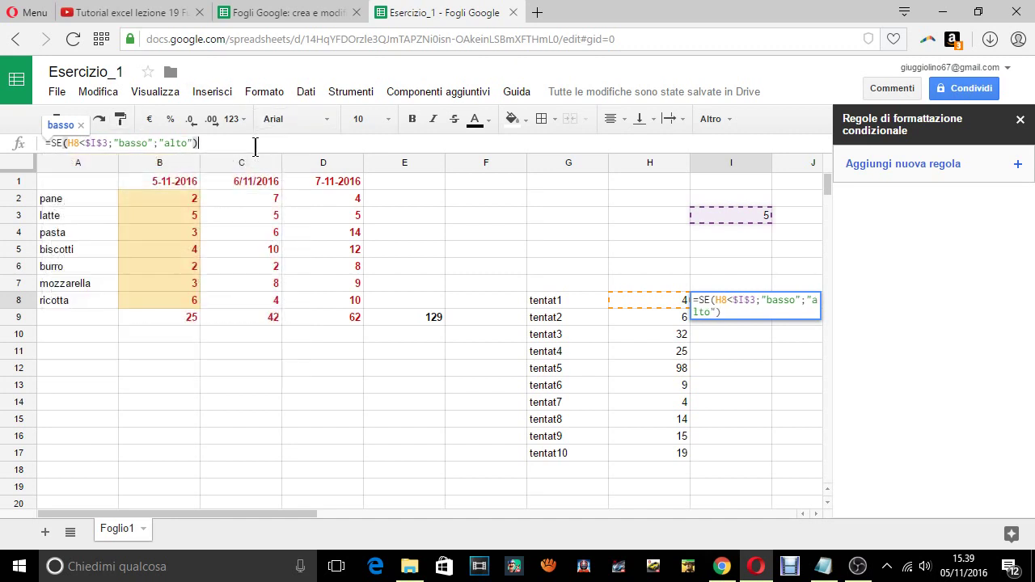
key("Return")
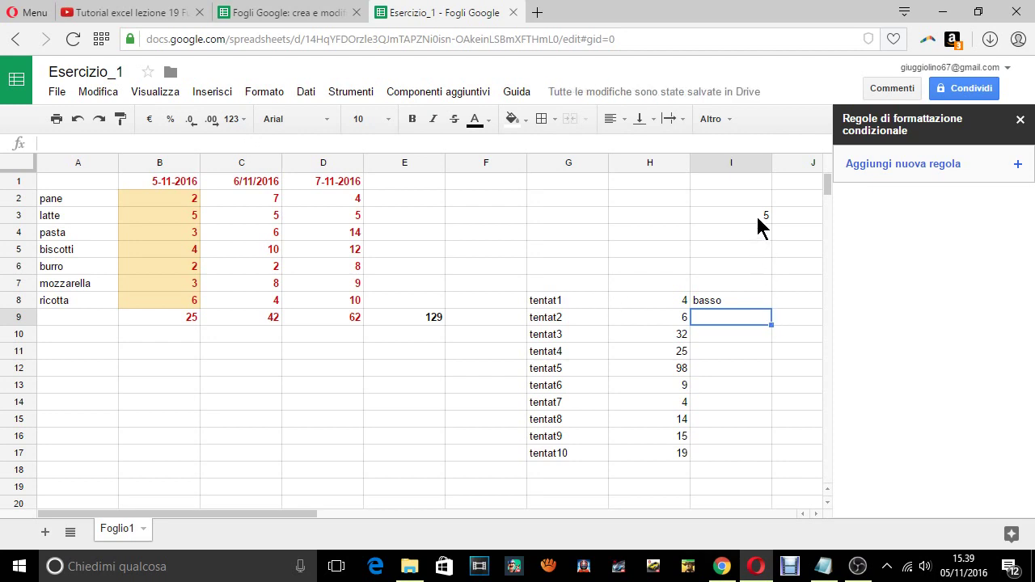
left_click(749, 297)
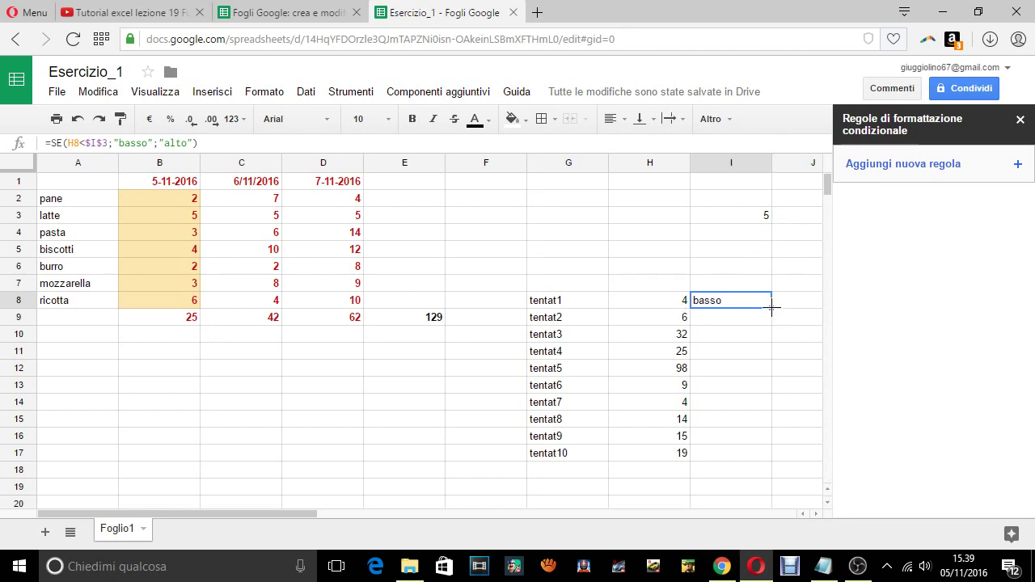
- Fill I8's formula down to I17 to label all ten attempts basso or alto
left_click_drag(771, 309, 772, 447)
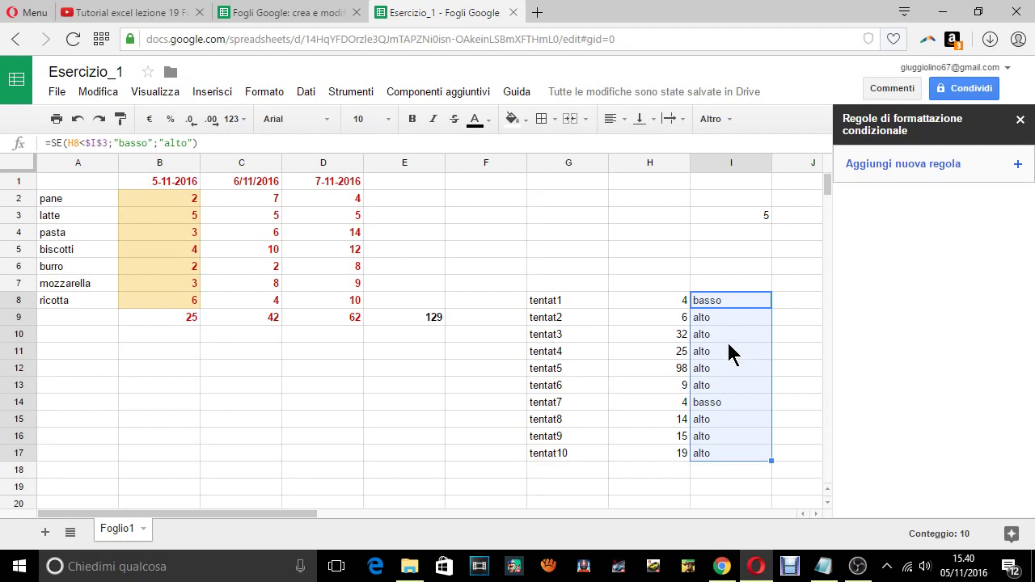
- Prepend an equality check of H8 against the absolute $I$3 to I8's formula
left_click(50, 143)
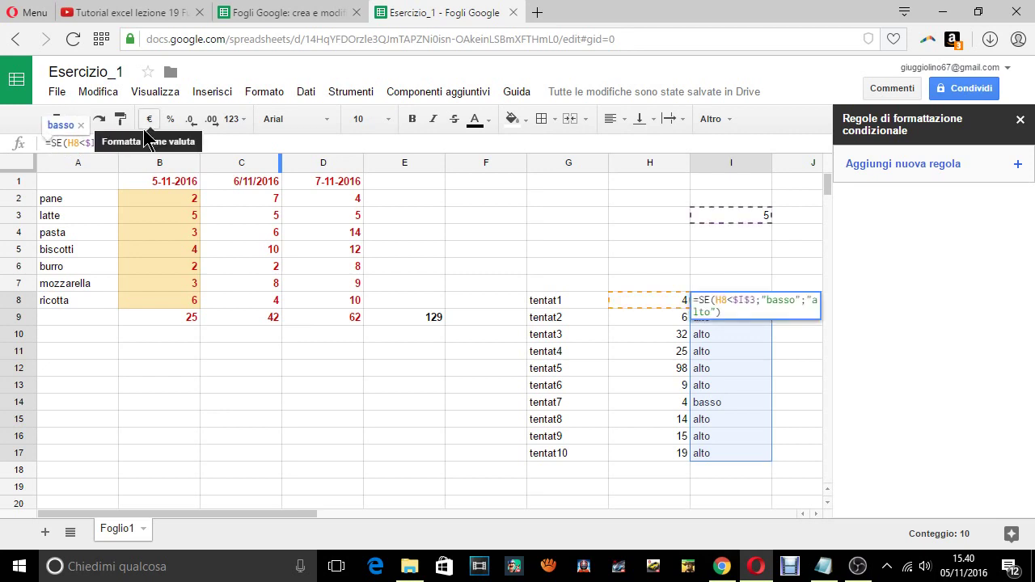
type("Se")
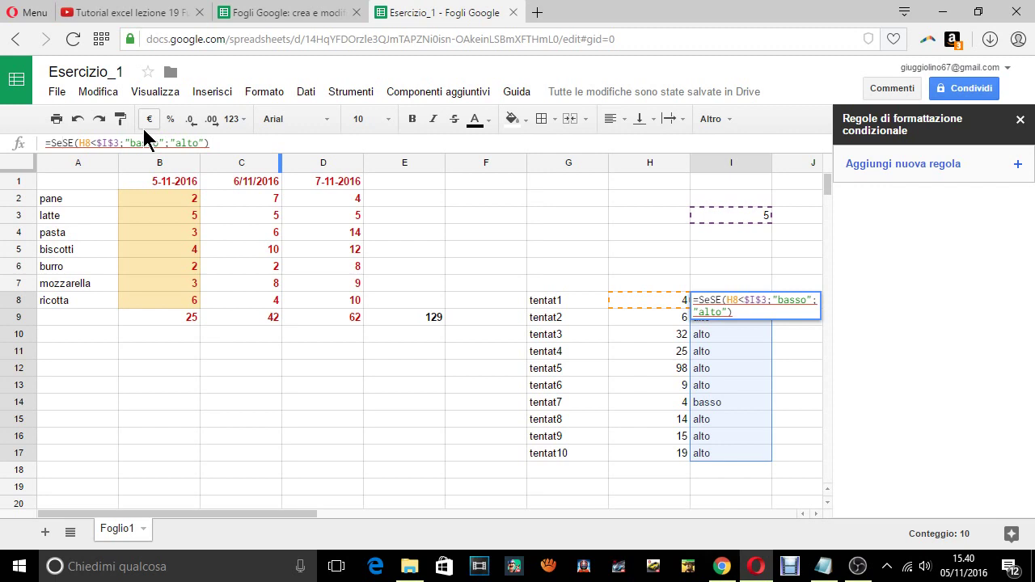
type("=")
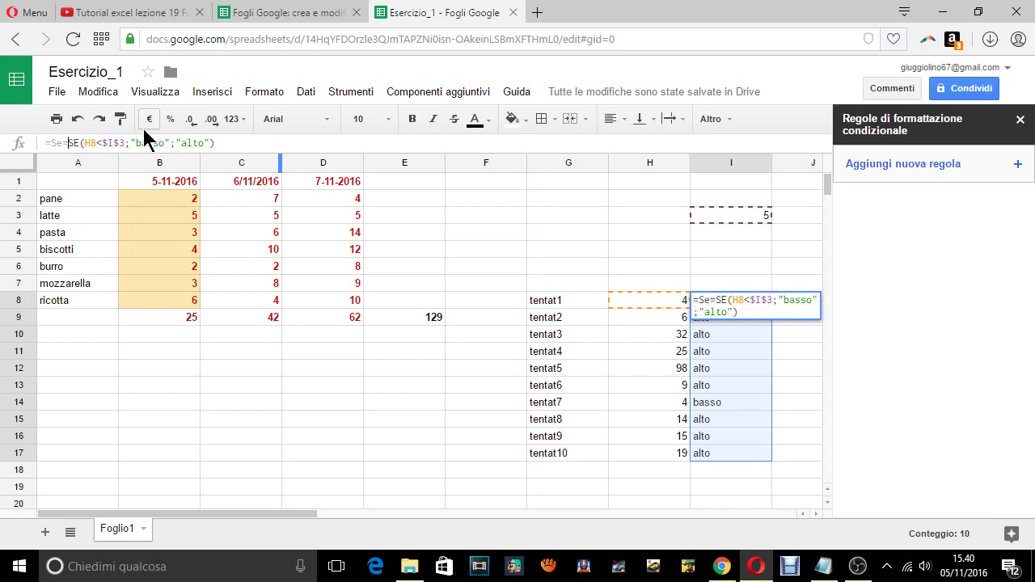
left_click(660, 296)
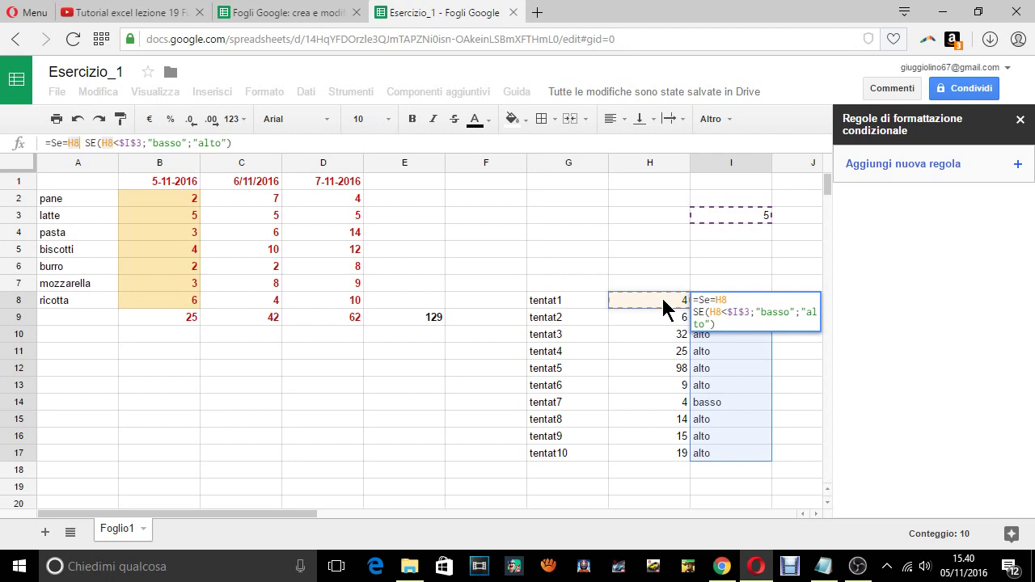
type("=")
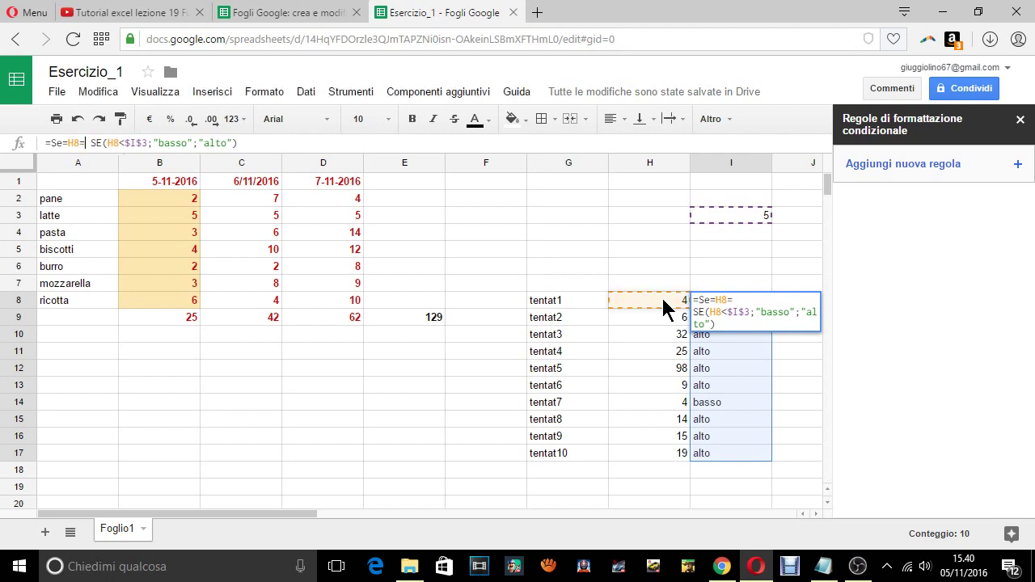
left_click(718, 216)
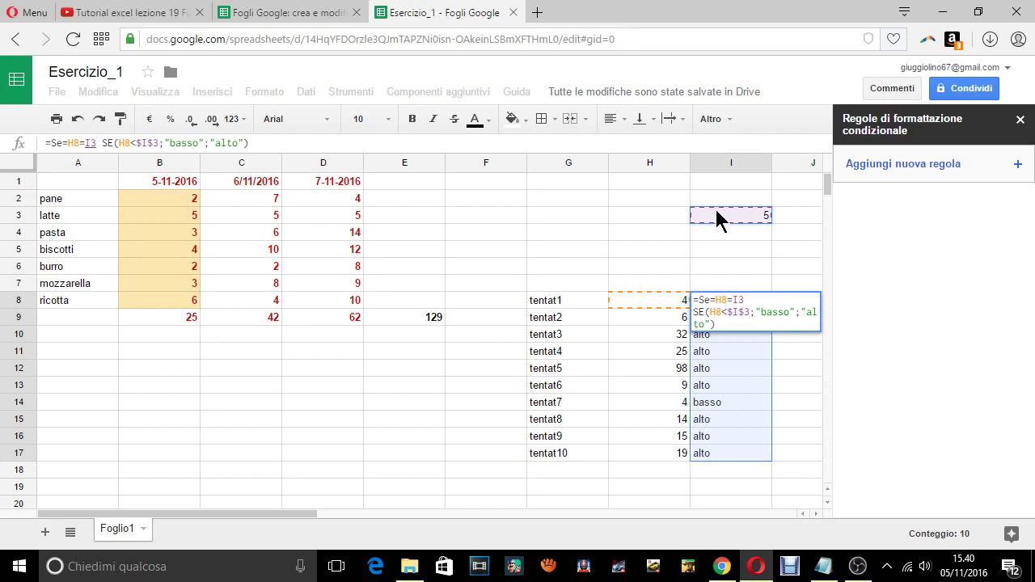
left_click(95, 143)
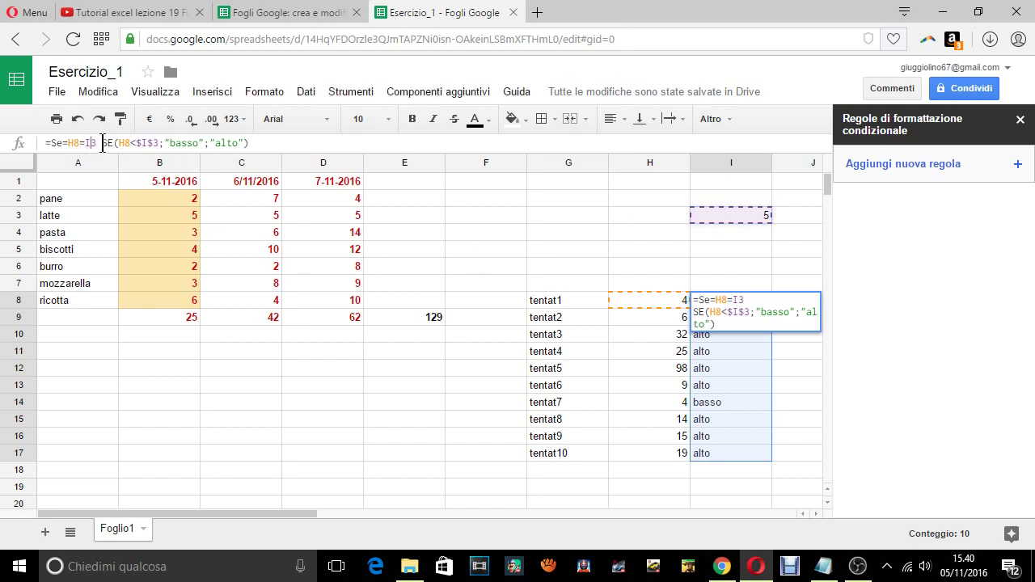
type("$")
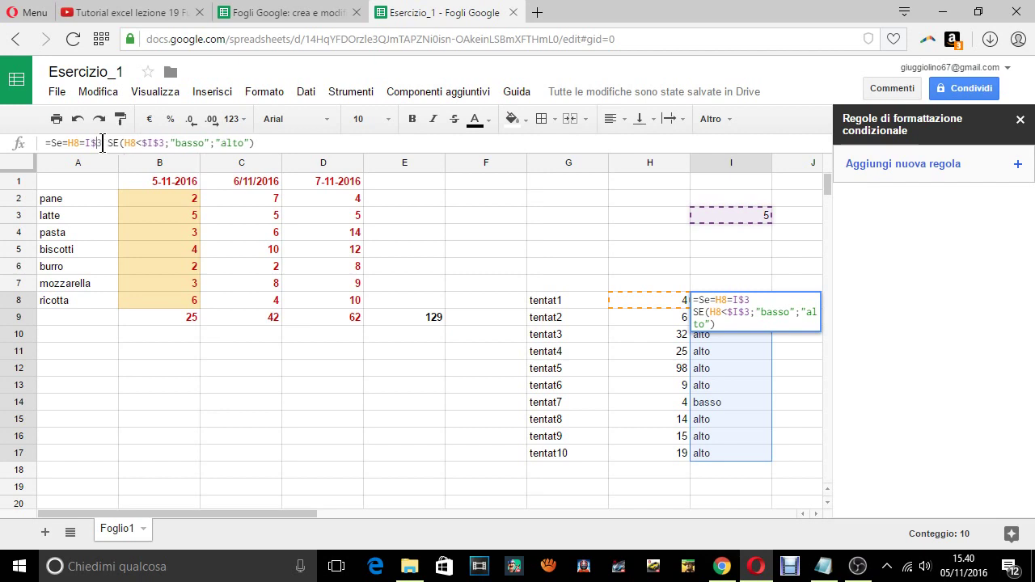
key("Left")
key("Left")
type("$")
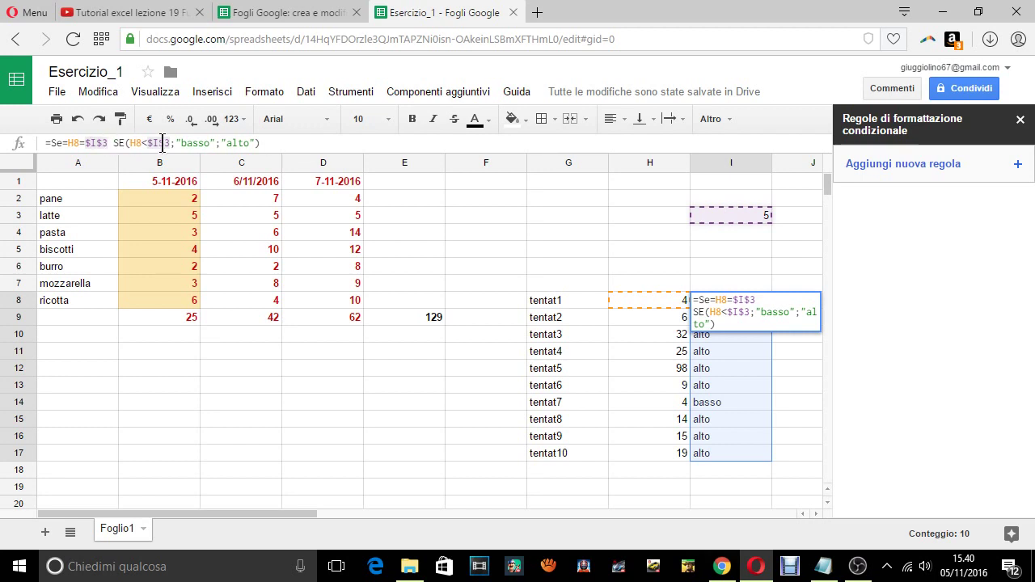
- Add the bracket and ';' separator so the basso/alto SE nests inside the check
left_click(69, 143)
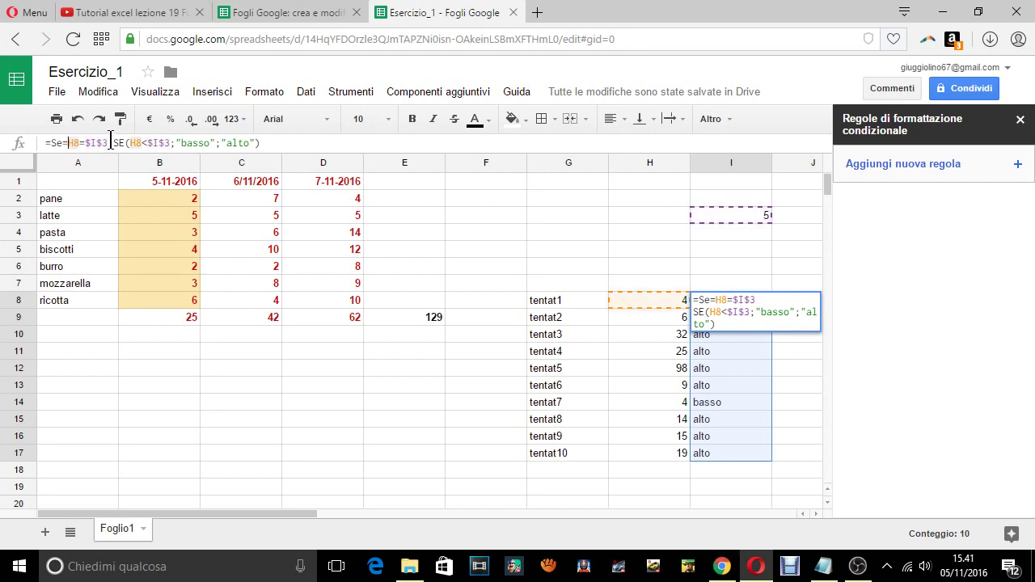
type("(")
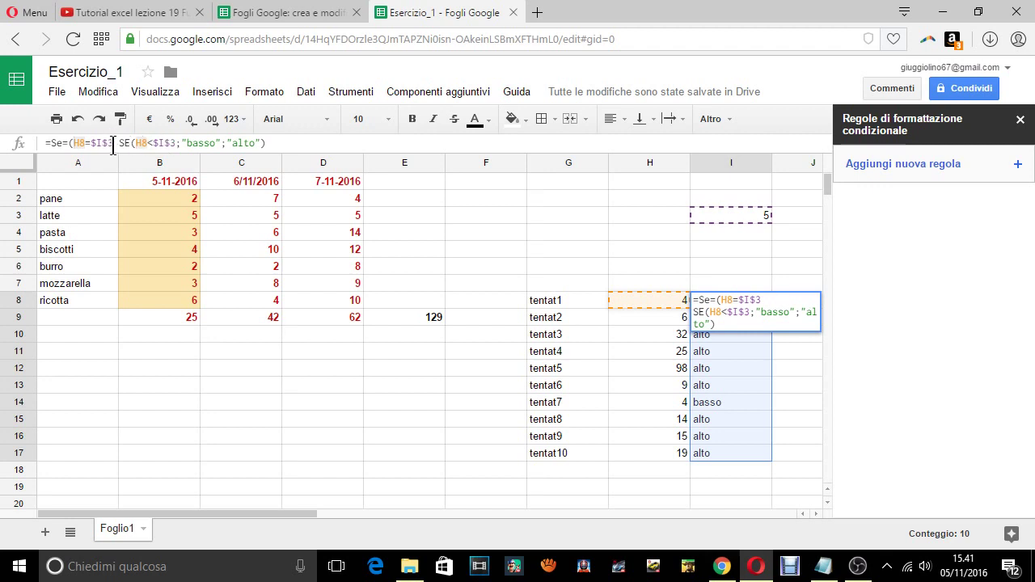
left_click(113, 143)
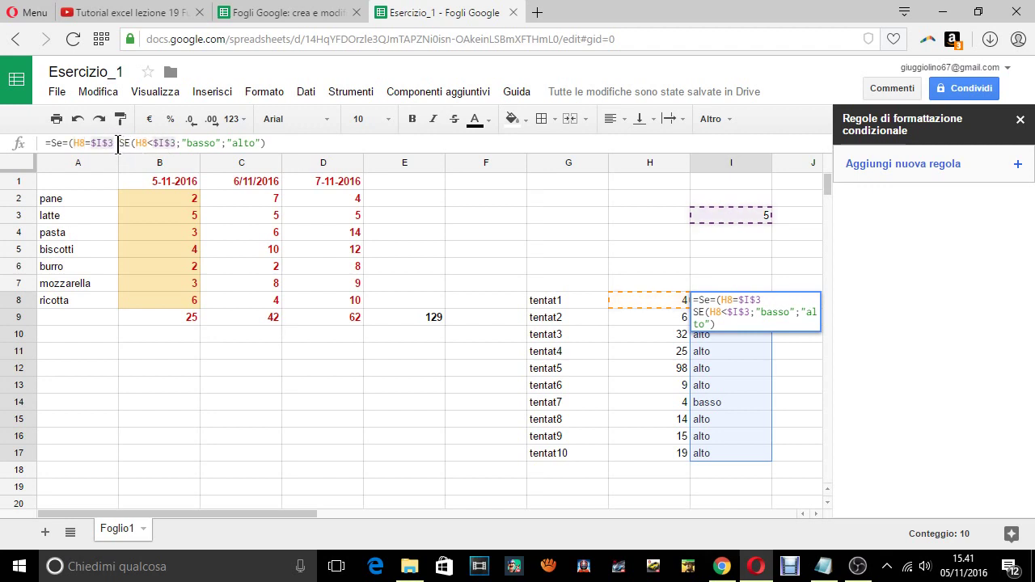
key("shift+Home")
left_click(113, 143)
type(";")
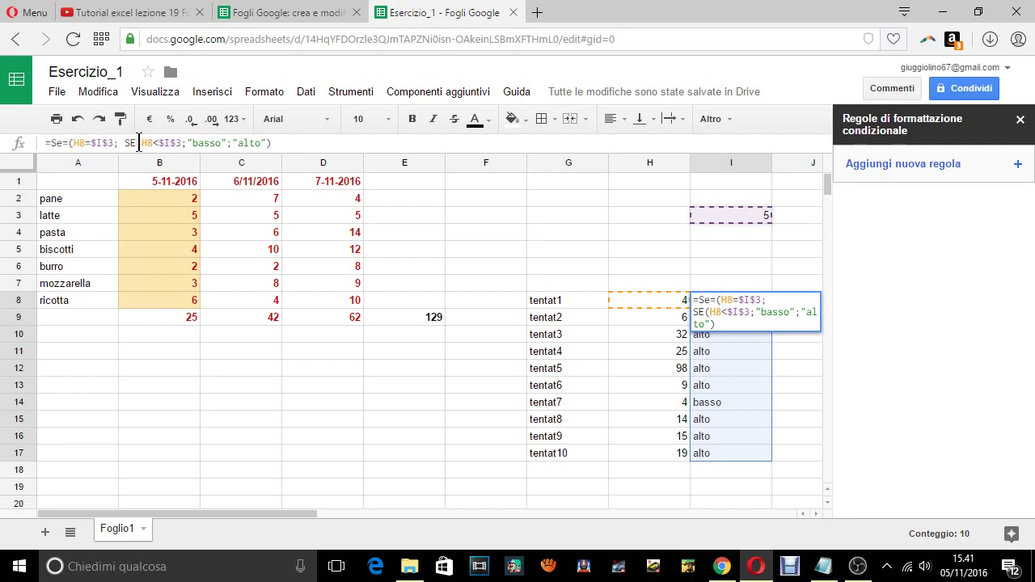
key("Delete")
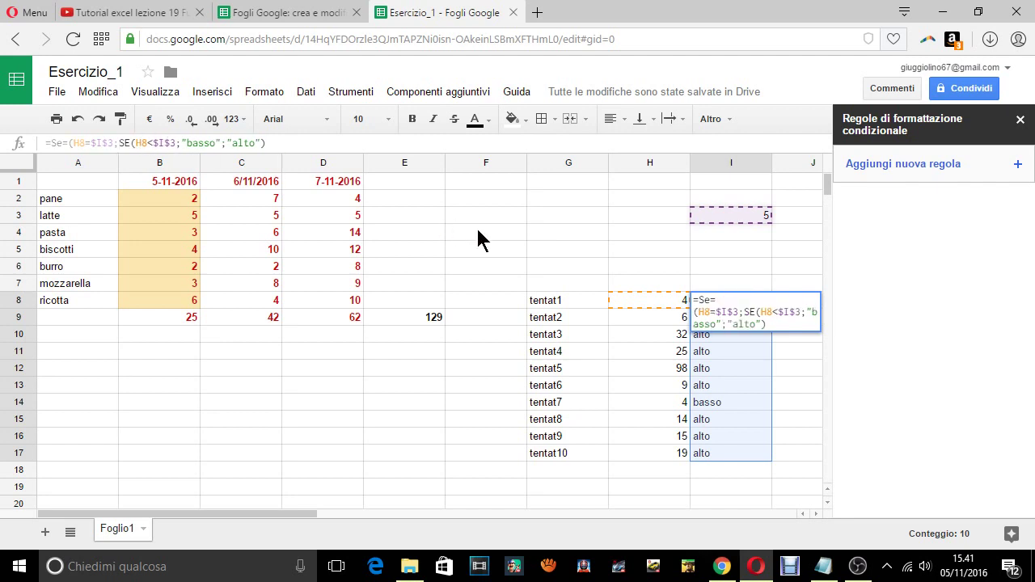
key("Return")
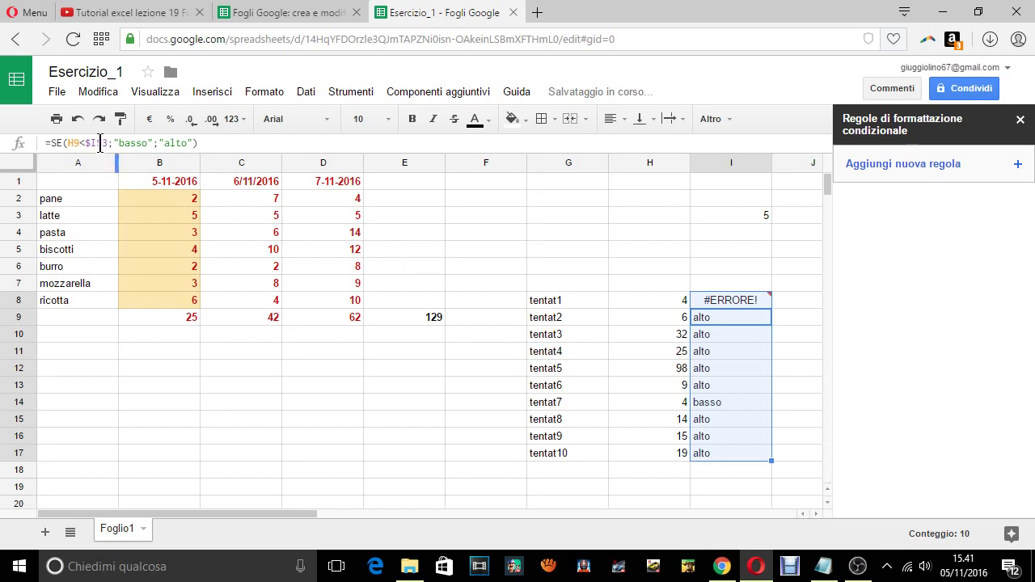
- Delete the stray '=' after Se, giving =SE(H8=$I$3;SE(H8<$I$3;"basso";"alto"))
left_click(722, 299)
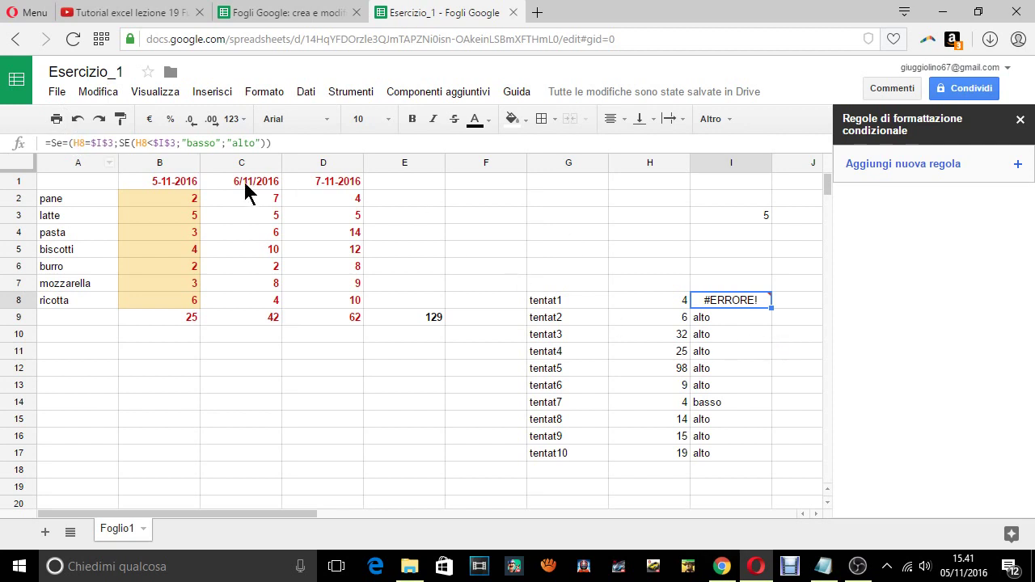
left_click(69, 142)
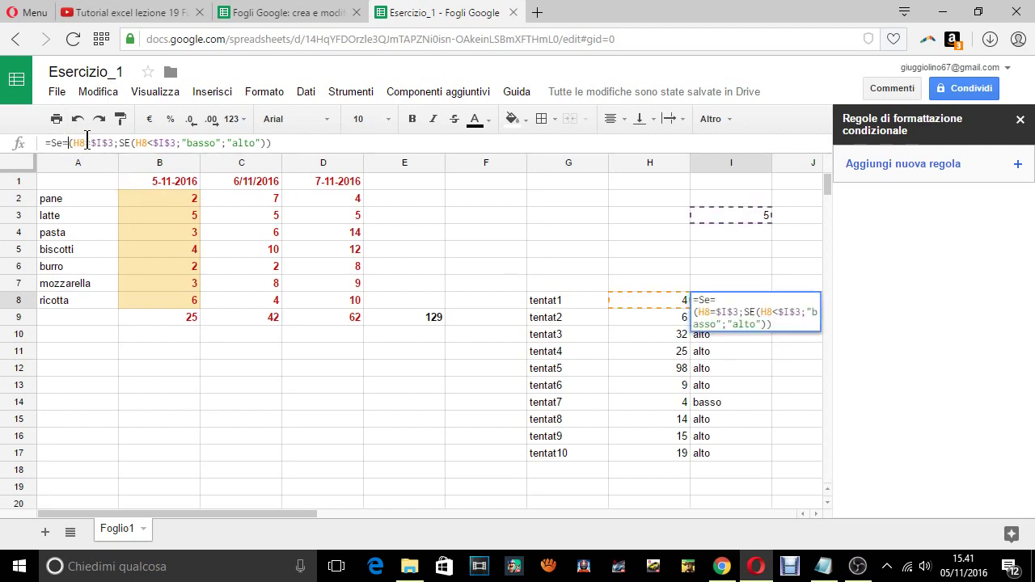
key("BackSpace")
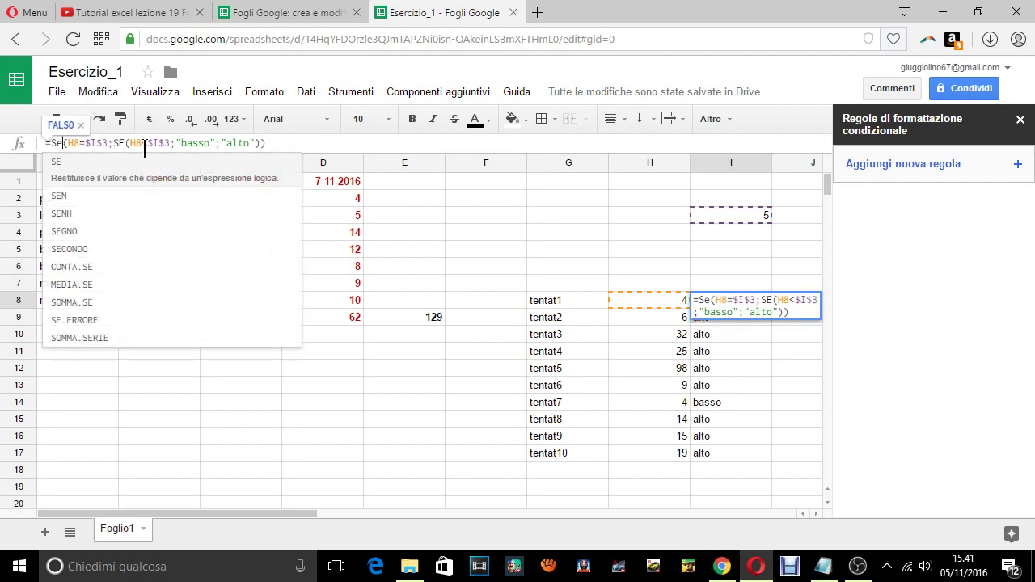
left_click(323, 143)
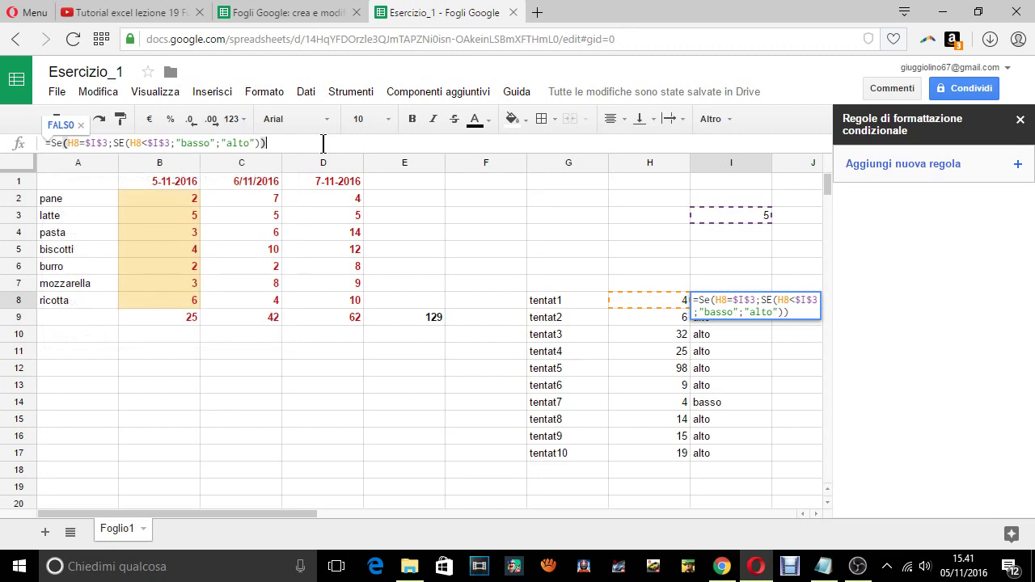
key("Return")
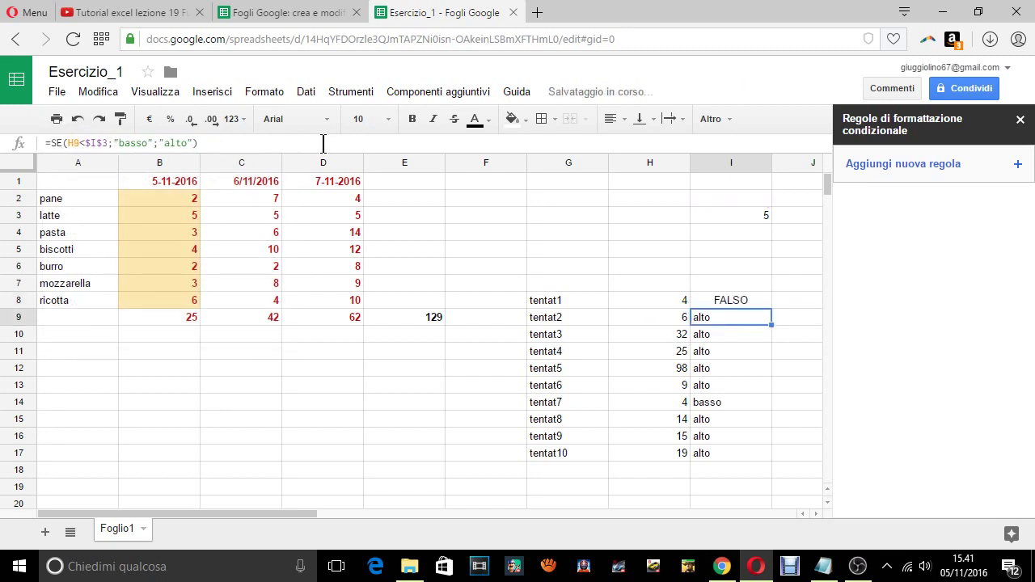
left_click(735, 304)
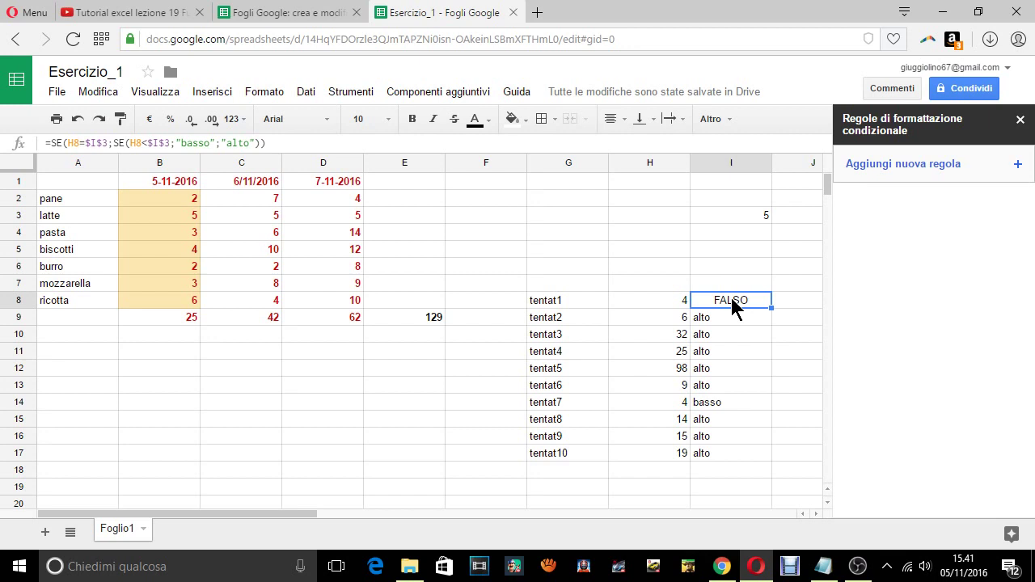
- Change tentat1 in H8 from 4 to 6 and compare the formulas in I8 and I9
left_click(669, 305)
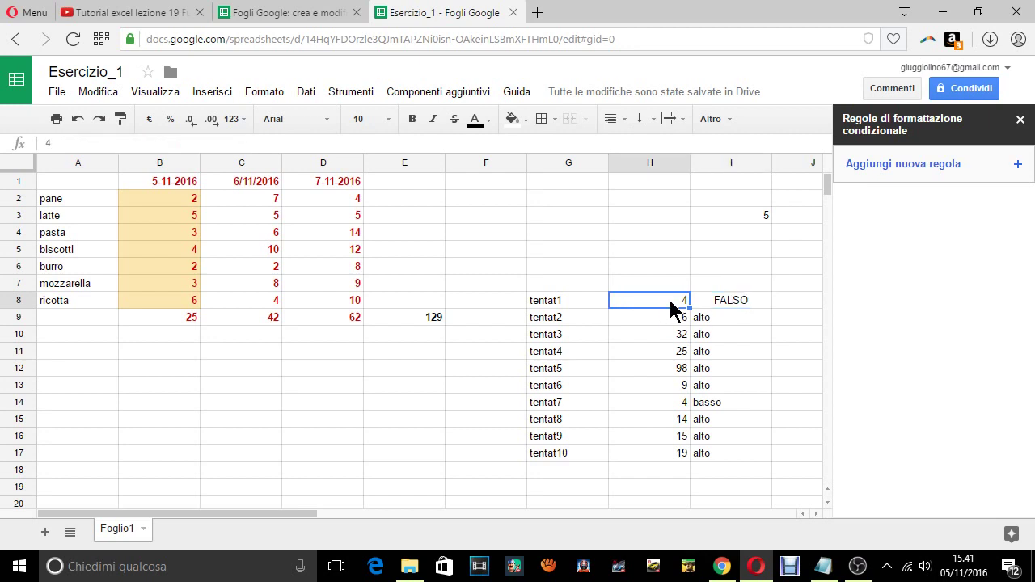
type("6")
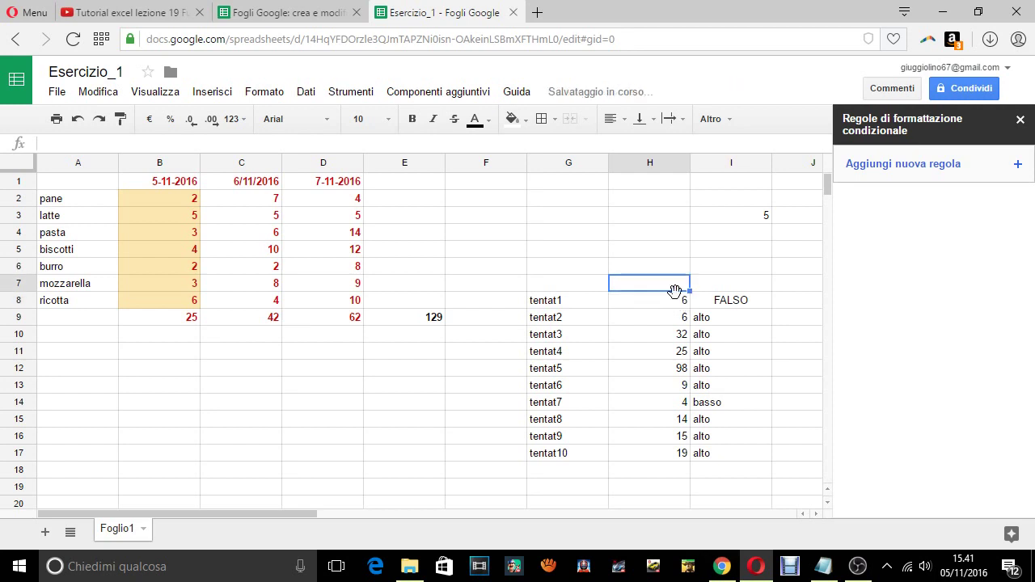
left_click(732, 307)
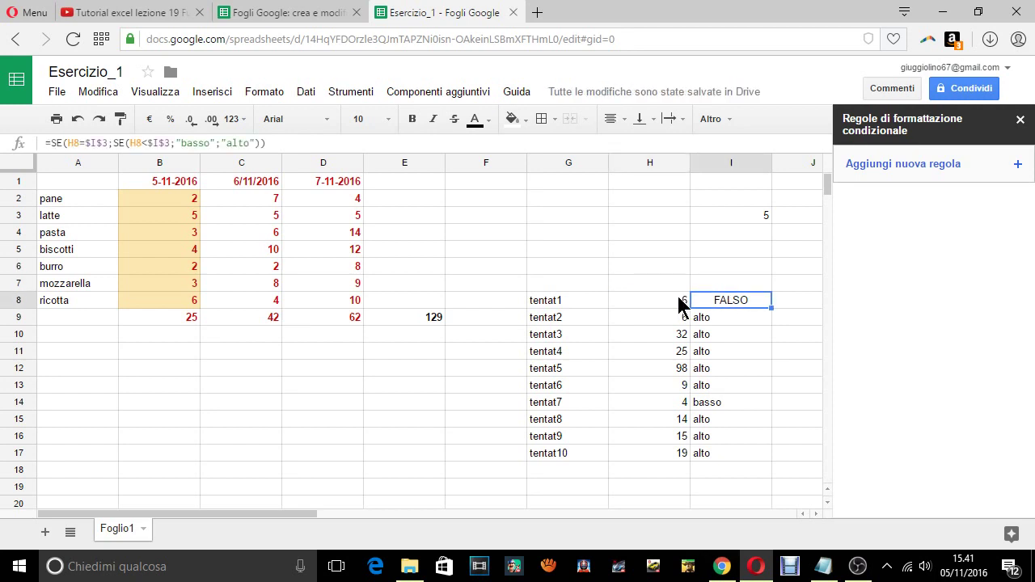
left_click(716, 319)
left_click(732, 304)
left_click(733, 317)
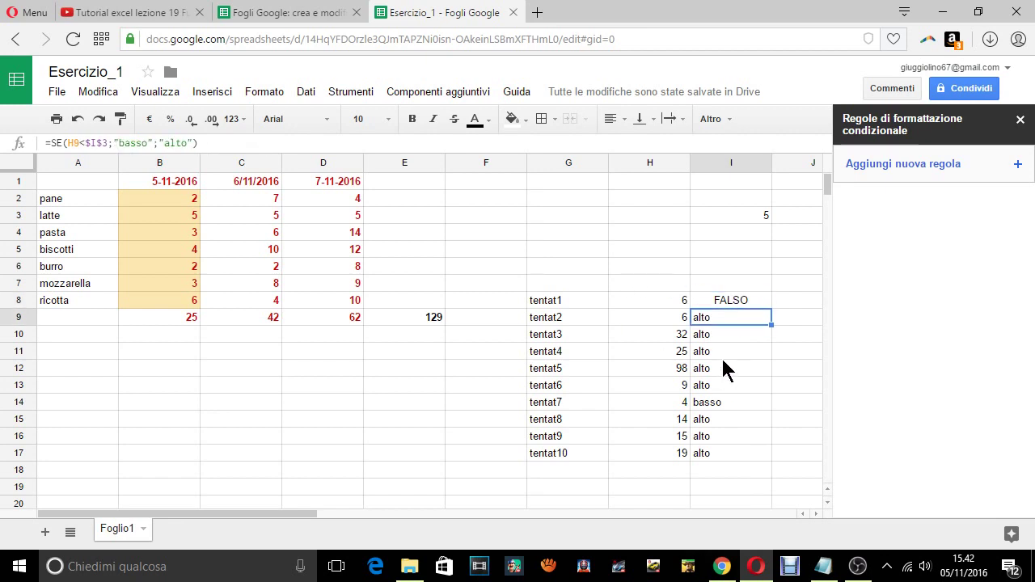
left_click(18, 81)
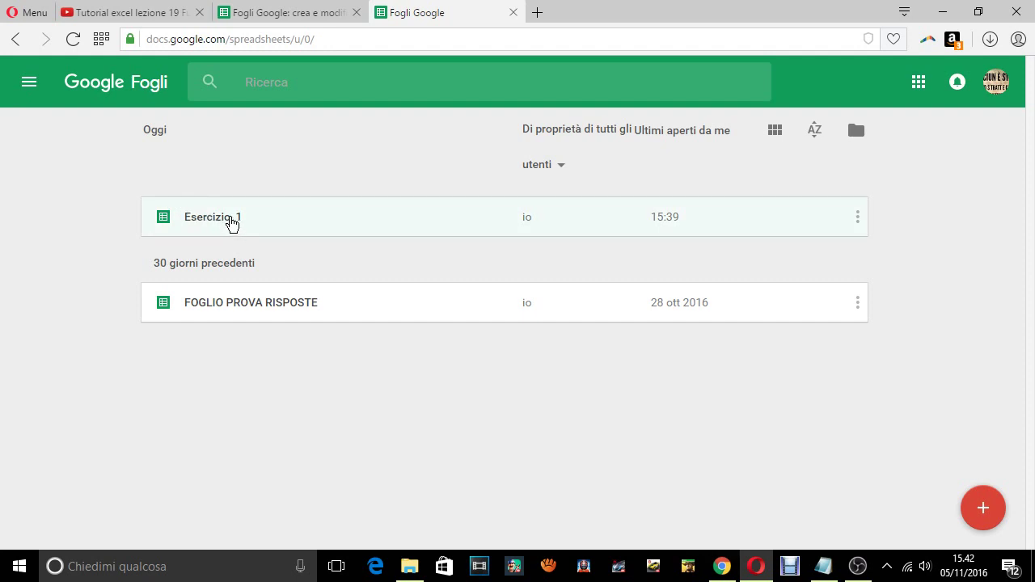
left_click(231, 223)
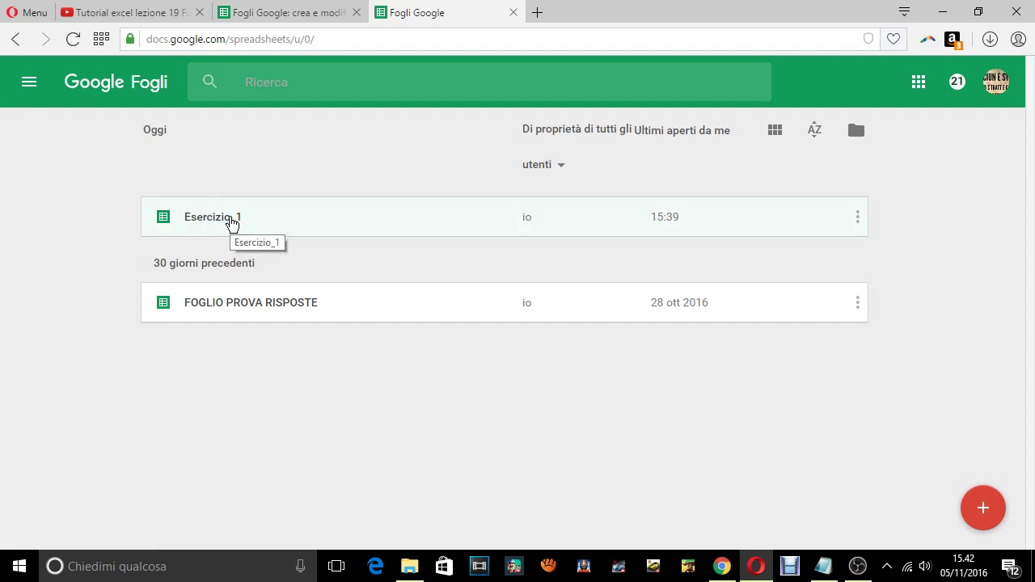
left_click(230, 219)
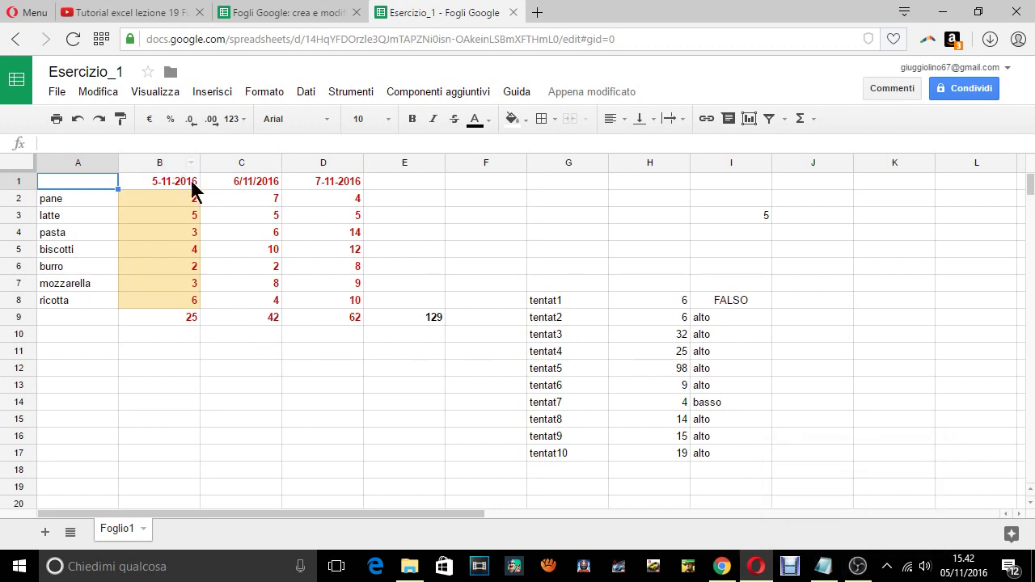
- Insert "hai vinto" as I8's result when H8 equals $I$3, before the inner SE
left_click(671, 296)
left_click(725, 286)
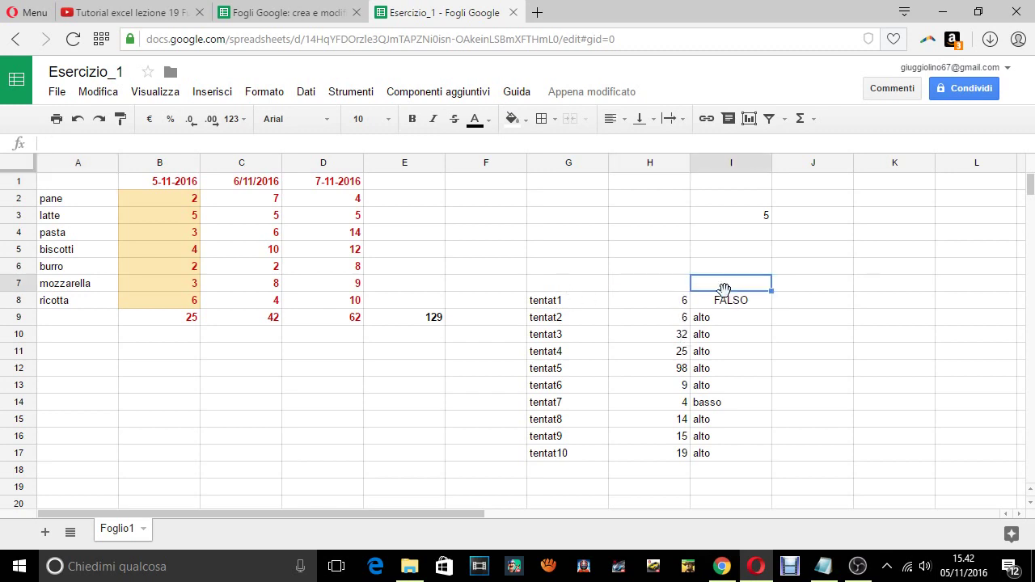
left_click(736, 306)
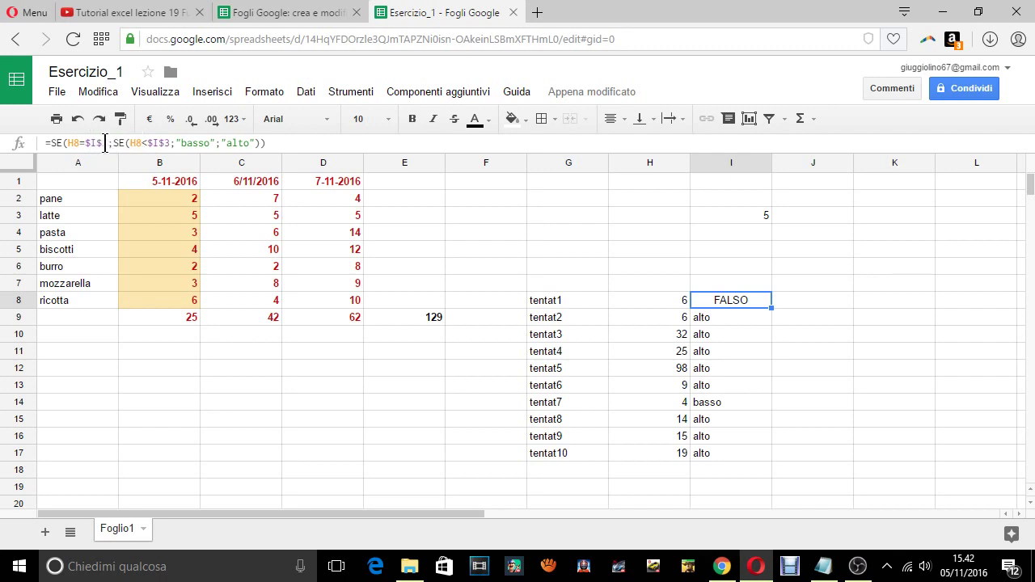
left_click(145, 143)
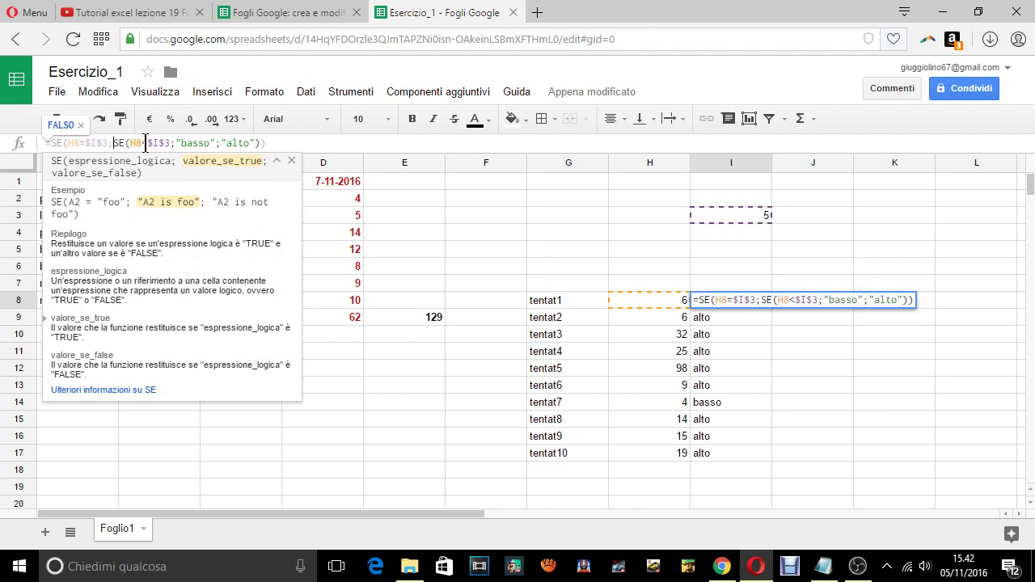
type("\"")
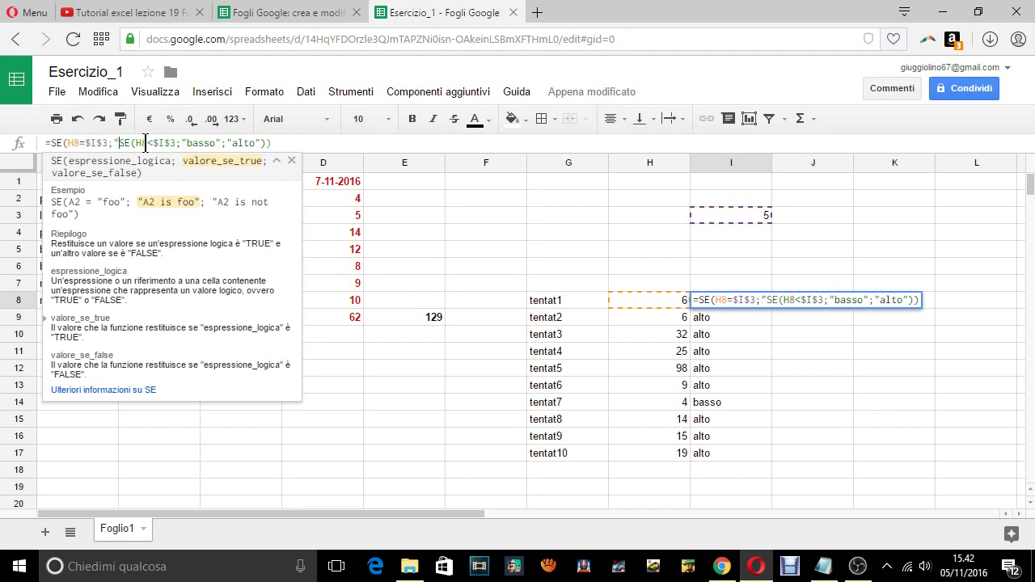
type("ha")
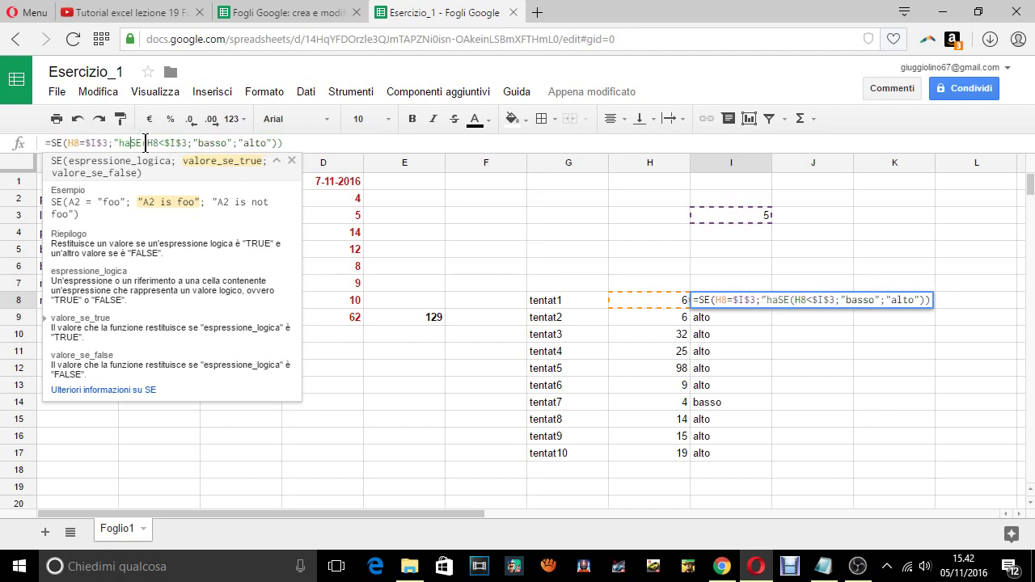
type("i vinto")
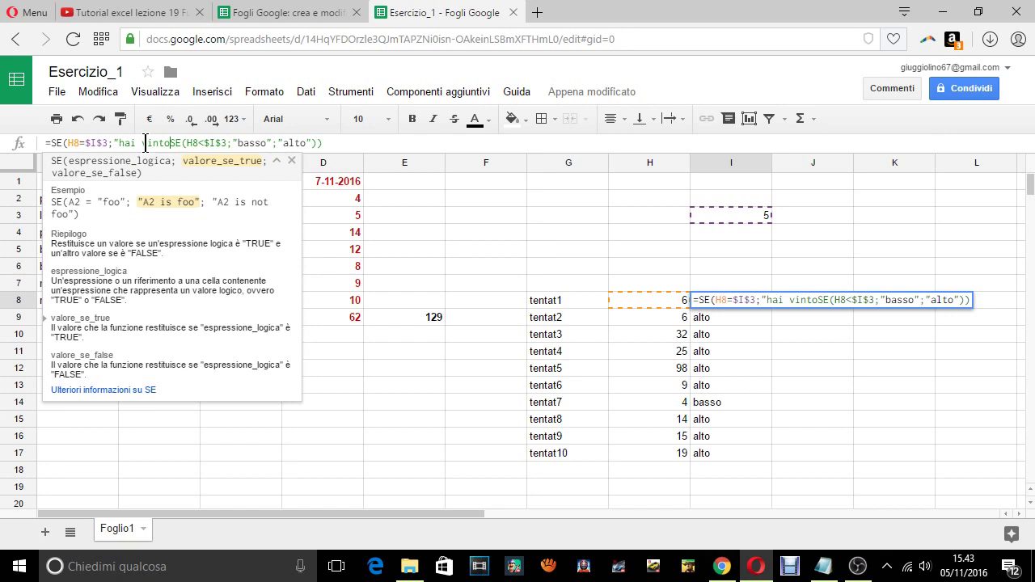
type("\"")
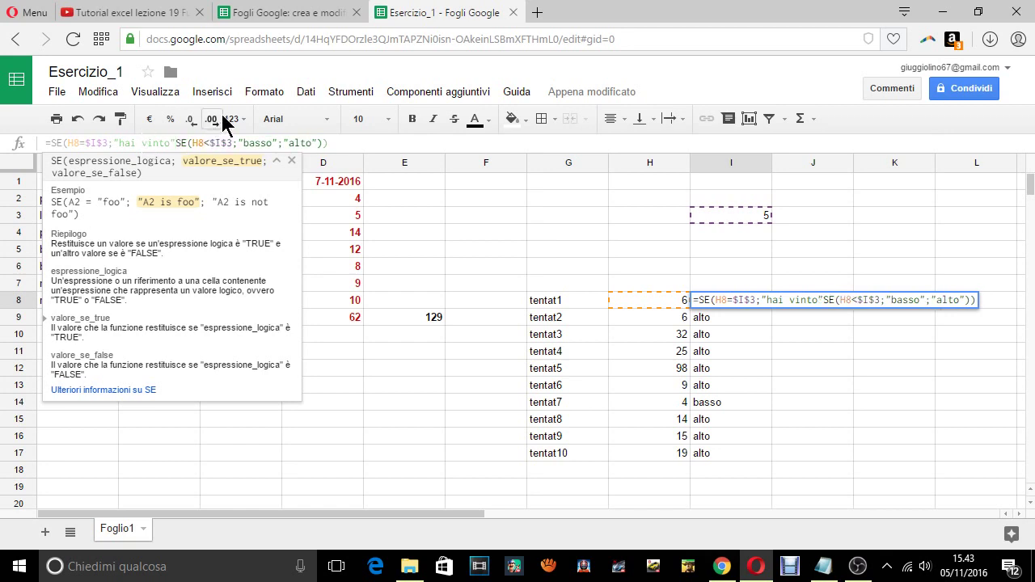
type(";")
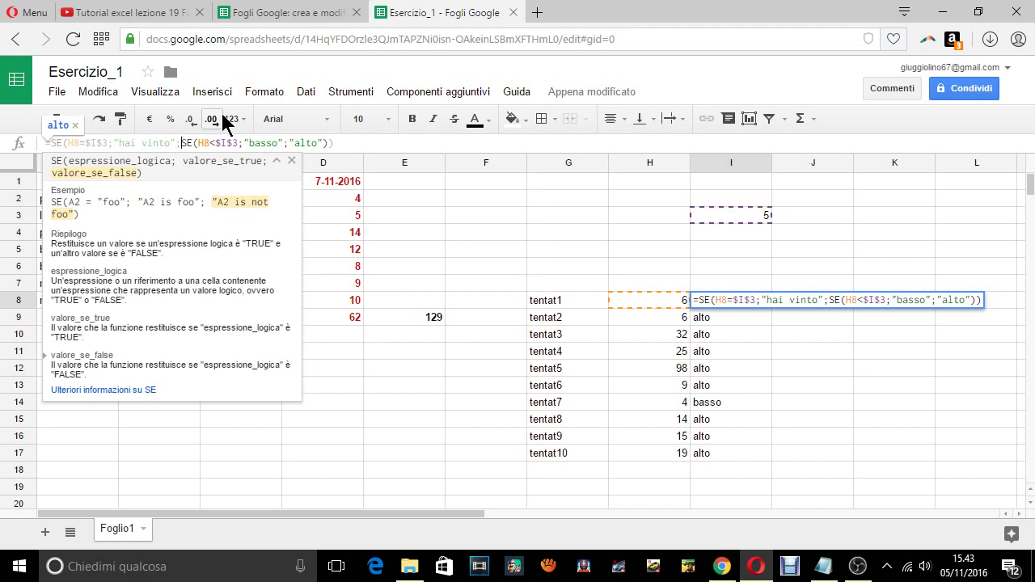
key("Return")
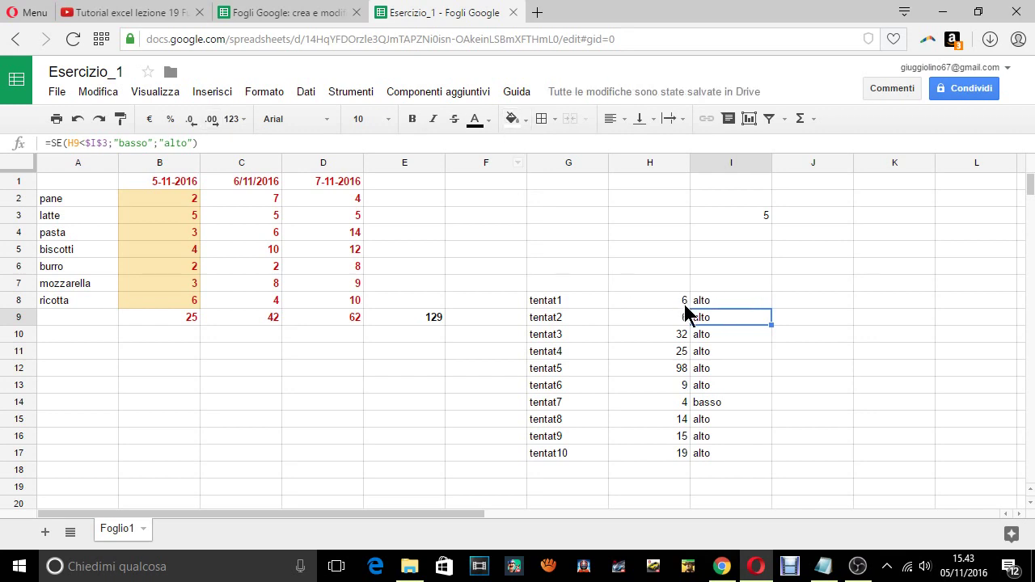
- Set tentat1 in H8 to 5, matching the I3 threshold, so I8 shows hai vinto
left_click(726, 301)
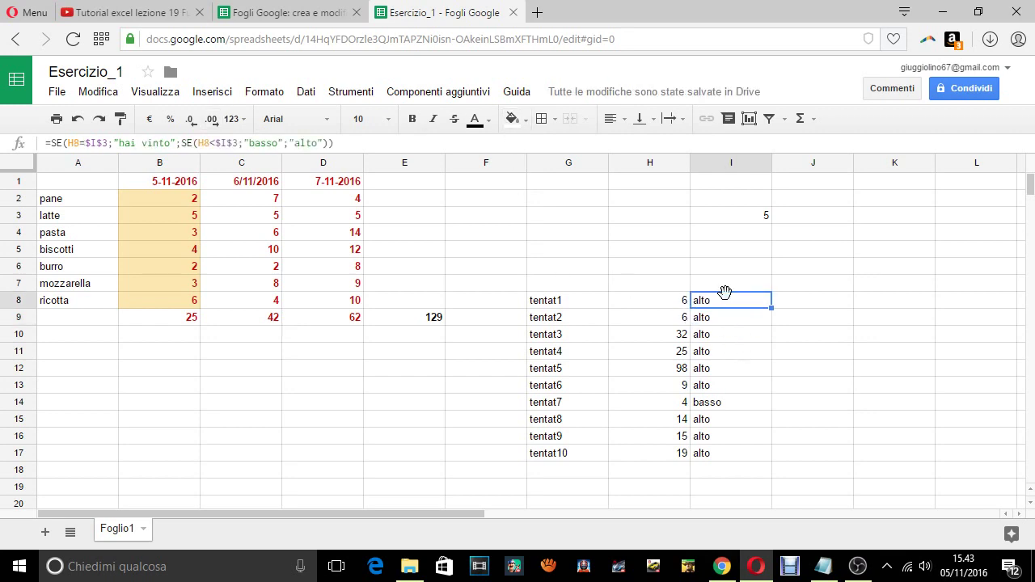
left_click(760, 217)
left_click(675, 300)
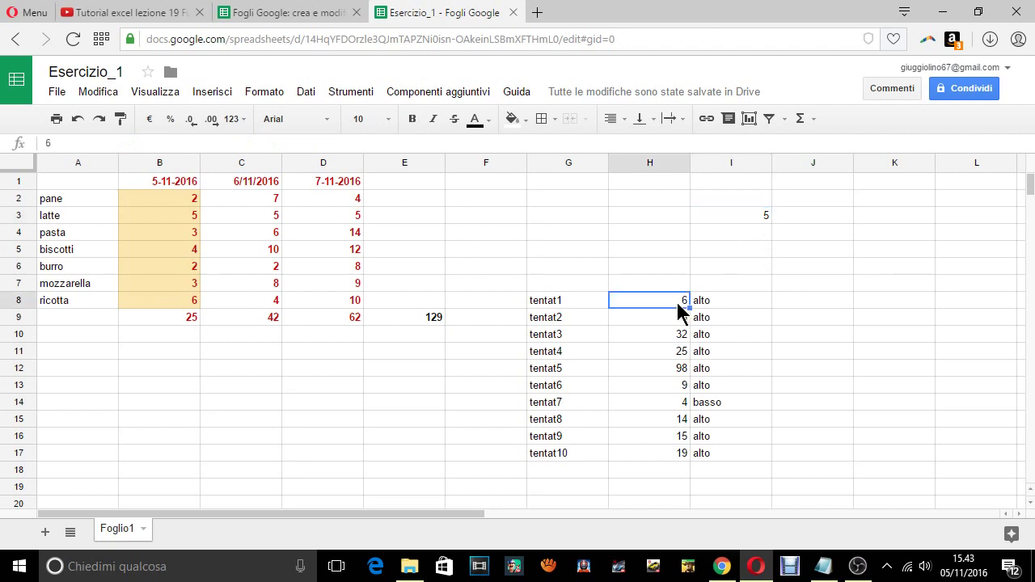
type("5")
key("Return")
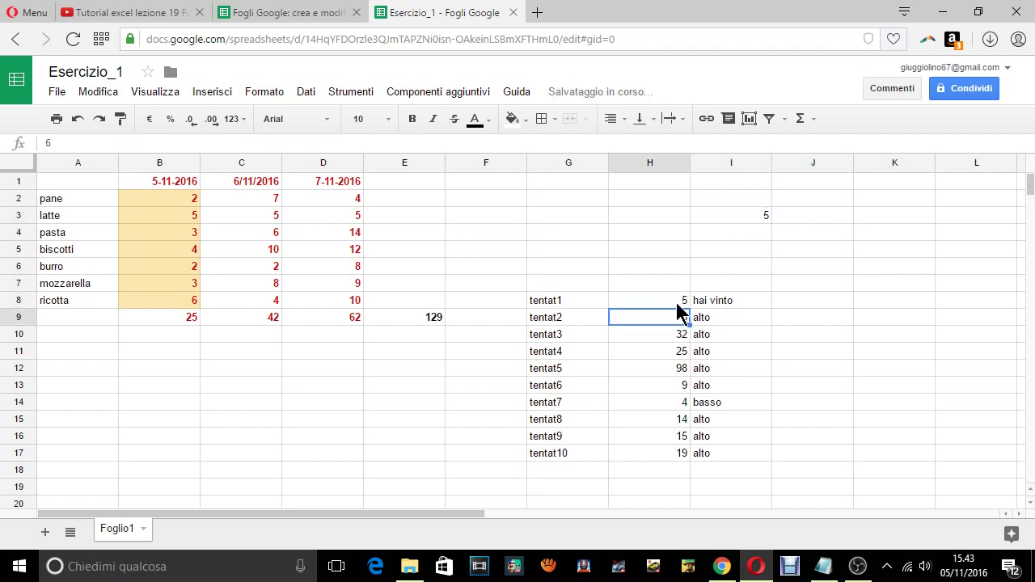
- Alternate H8 between 6 and 5 to show I8 switching alto/hai vinto, ending on 5
left_click(677, 304)
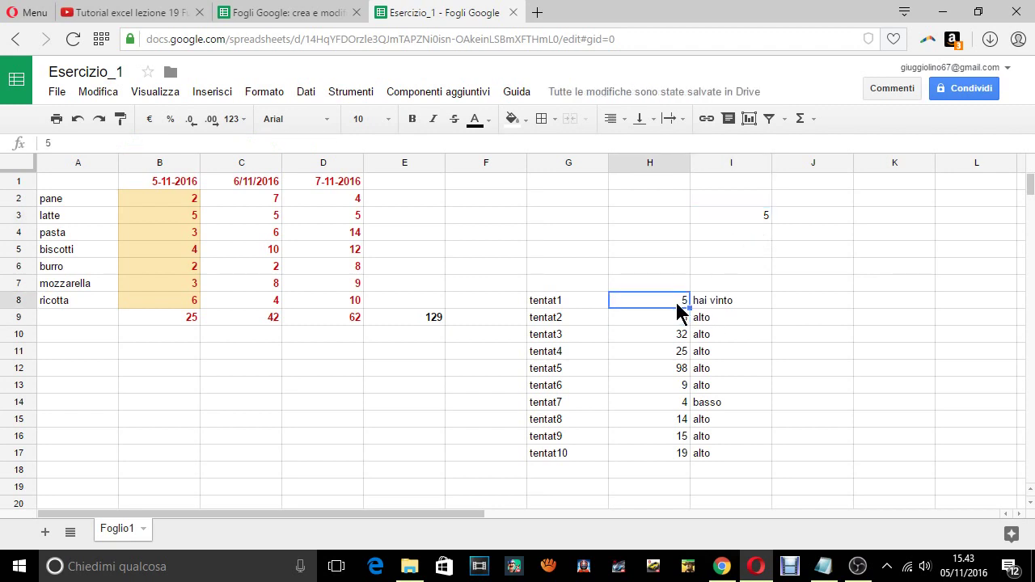
type("6")
key("Return")
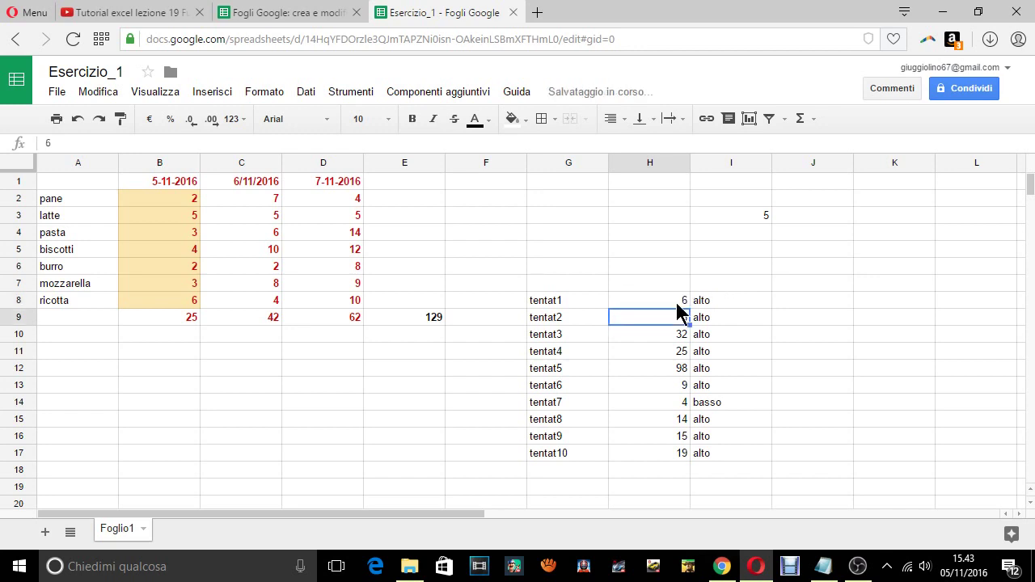
left_click(674, 296)
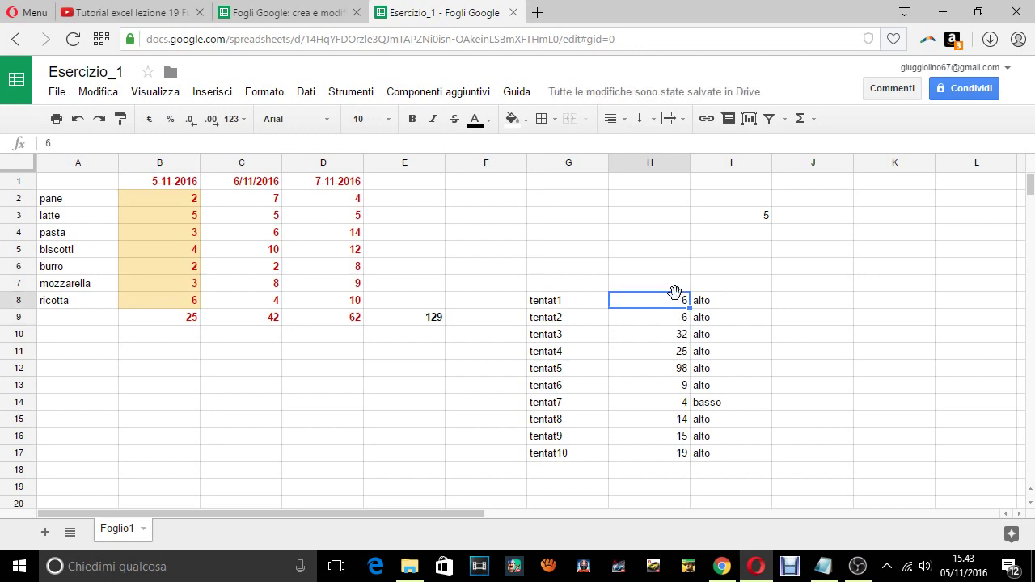
type("5")
key("Return")
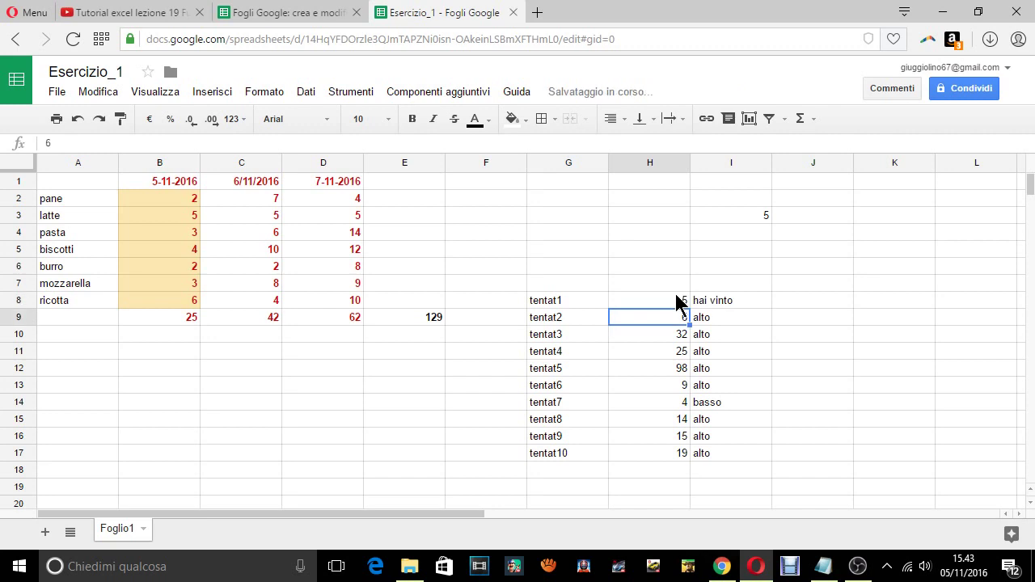
left_click(679, 300)
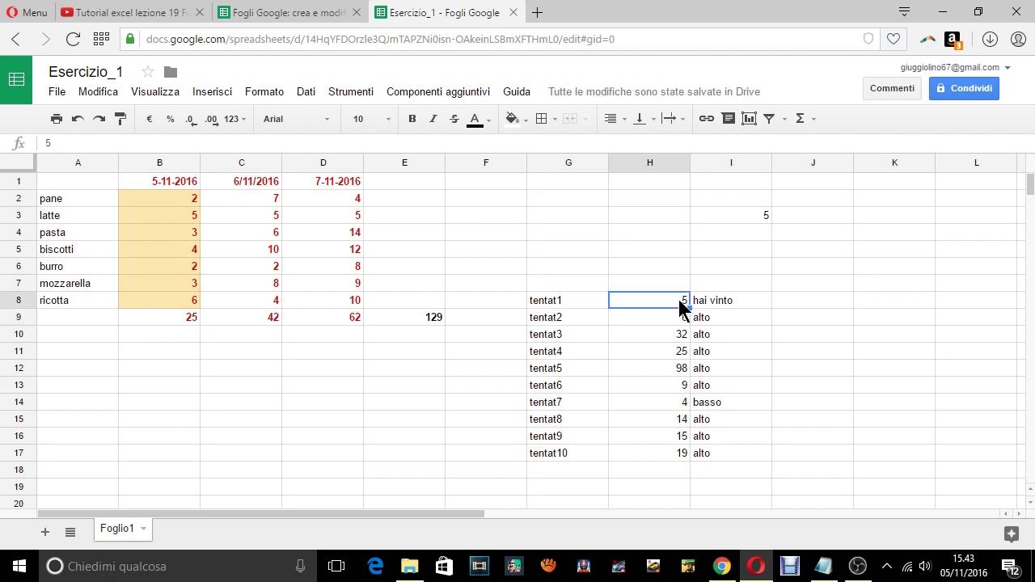
type("6")
key("Return")
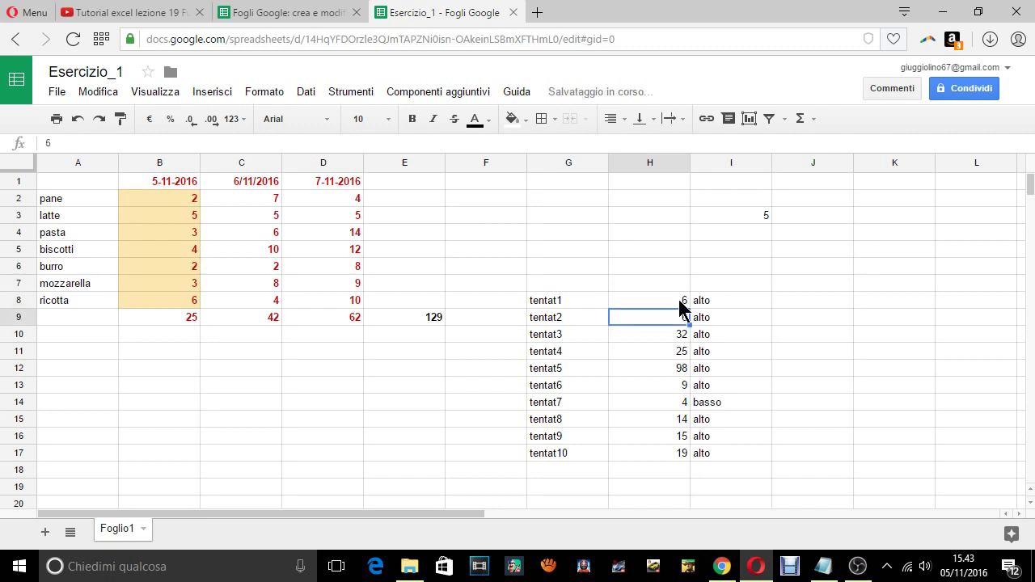
left_click(679, 301)
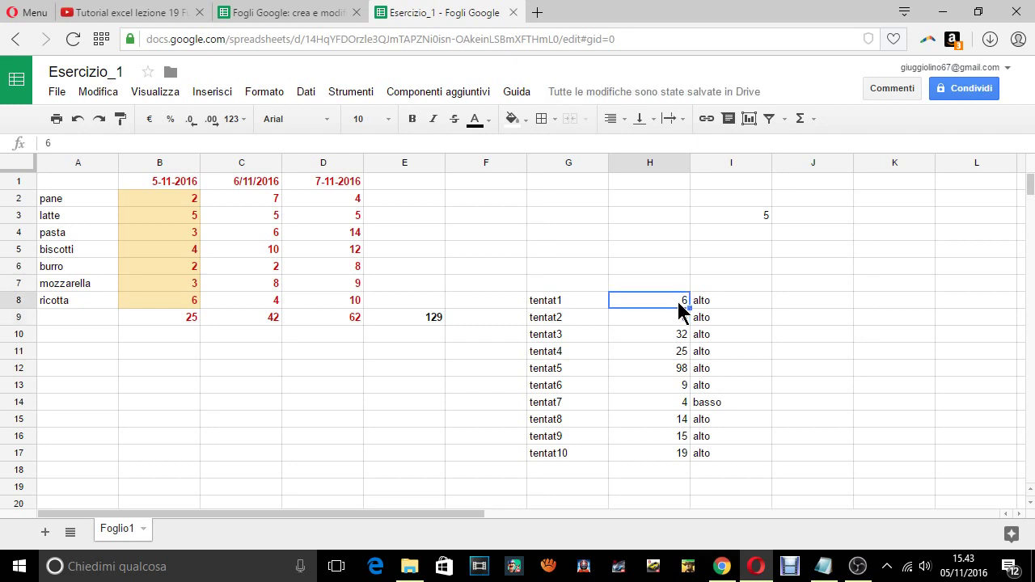
type("5")
key("Return")
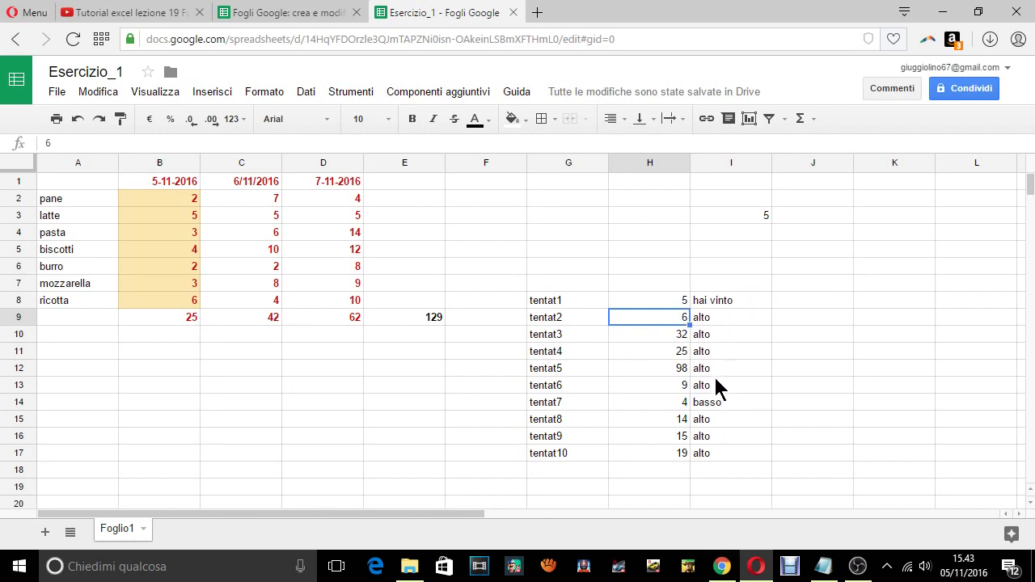
- Change tentat7 in H14 from 4 to 5 so I14 reads alto
left_click(697, 403)
left_click(679, 407)
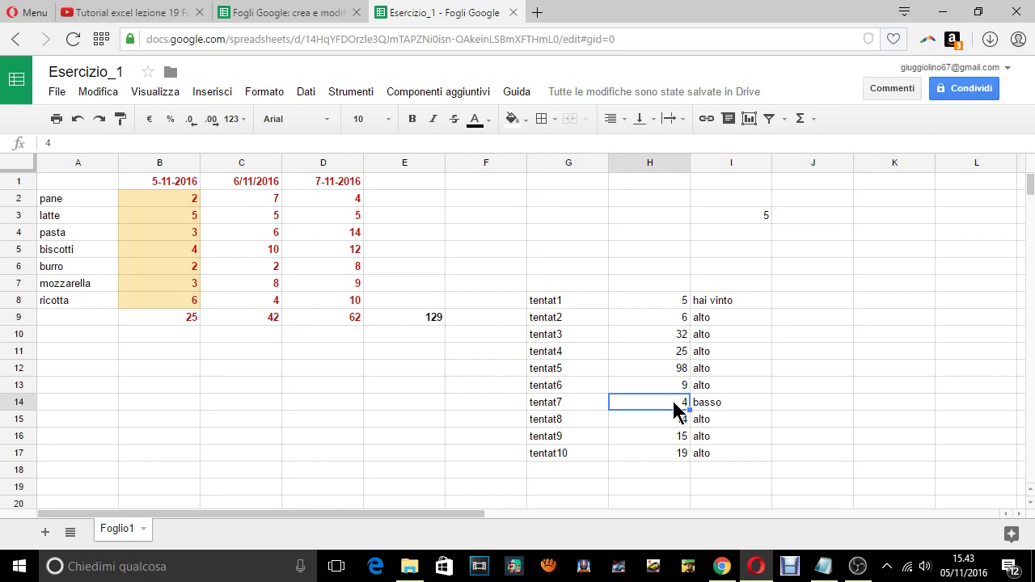
type("5")
key("Return")
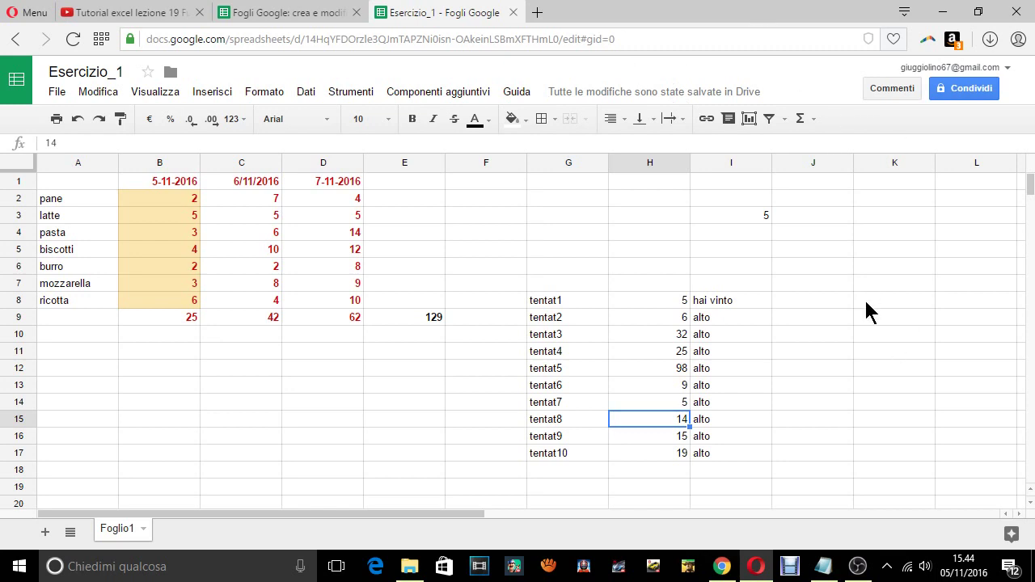
- Review I8's nested SE formula alongside the threshold value in I3
left_click(779, 298)
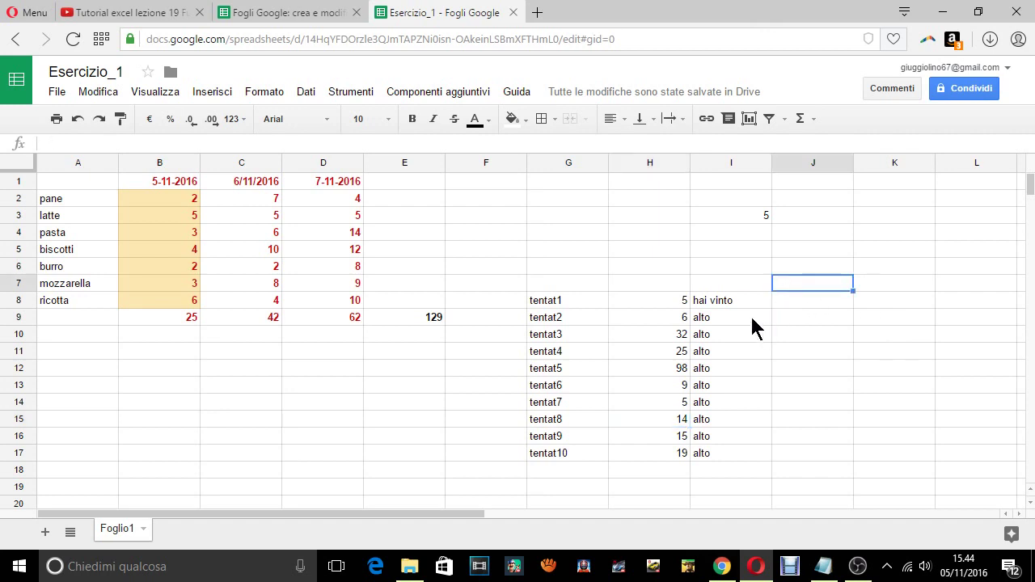
left_click(723, 303)
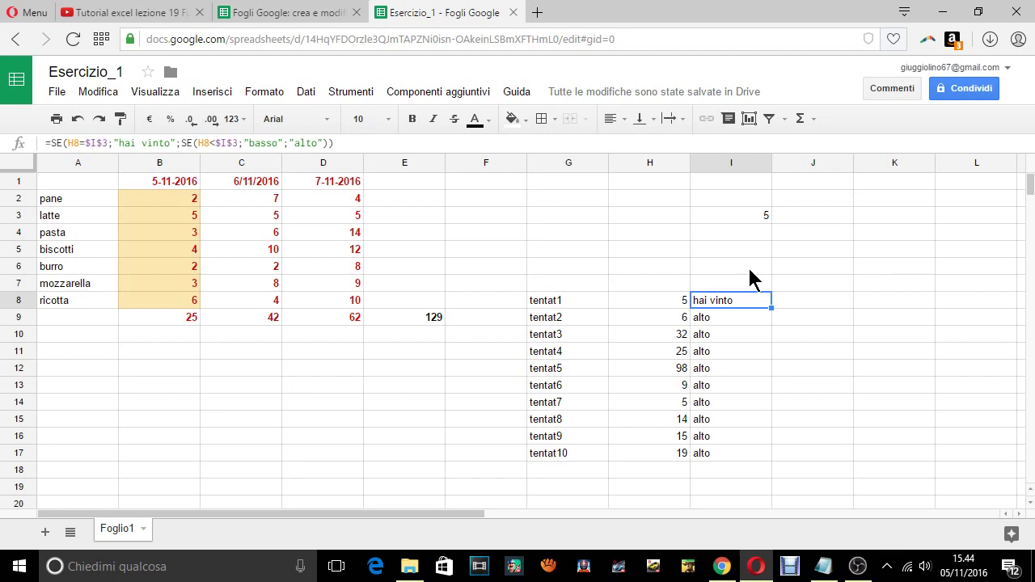
left_click(761, 216)
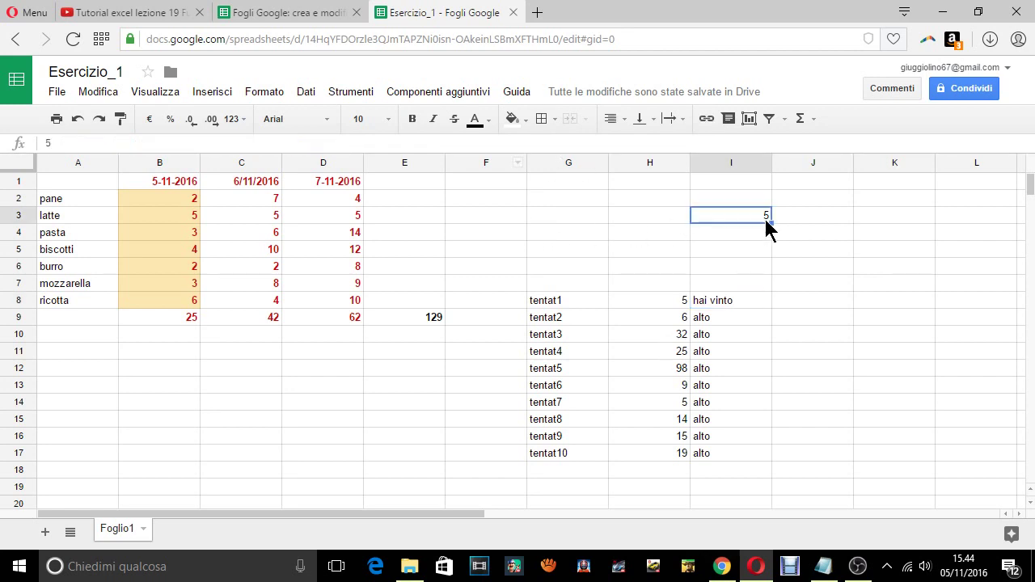
left_click(860, 203)
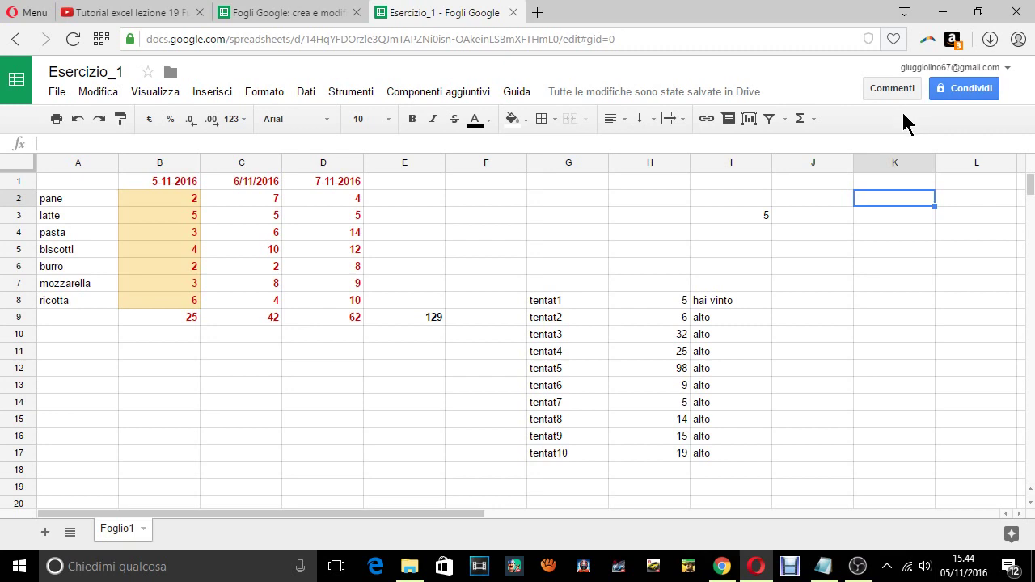
left_click(861, 269)
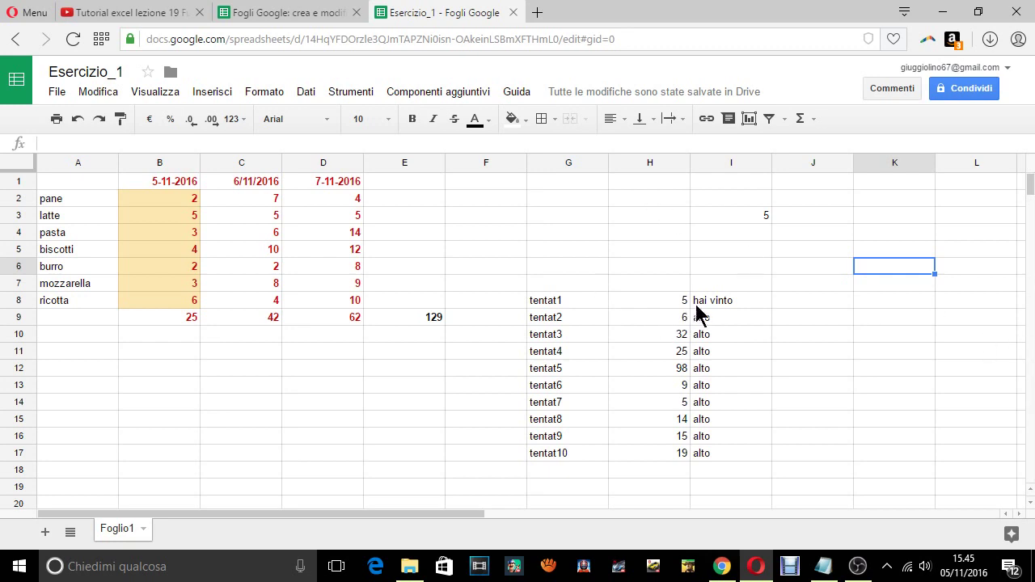
left_click(722, 307)
left_click(719, 322)
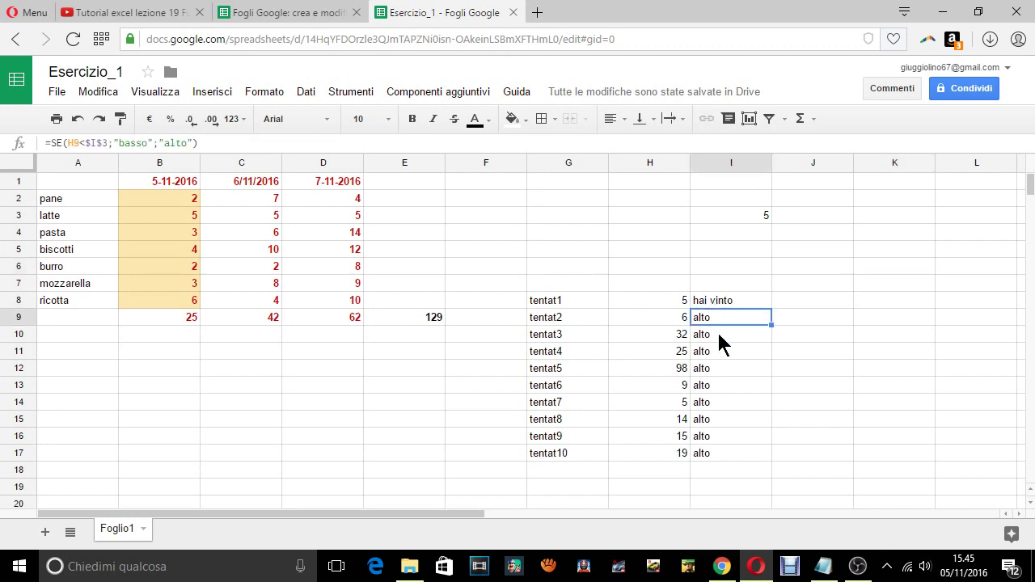
left_click(718, 332)
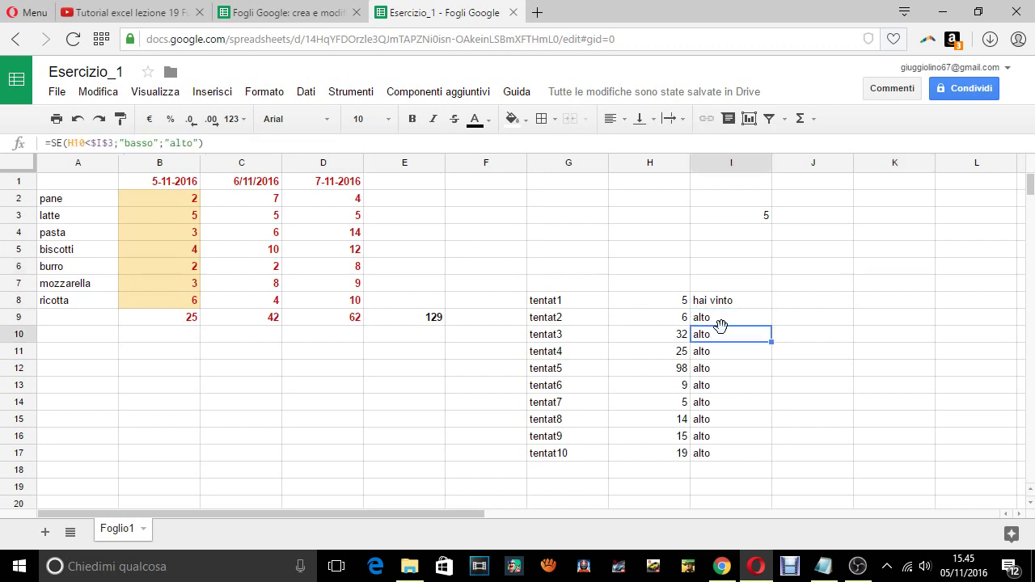
type("6")
left_click(659, 305)
left_click(663, 244)
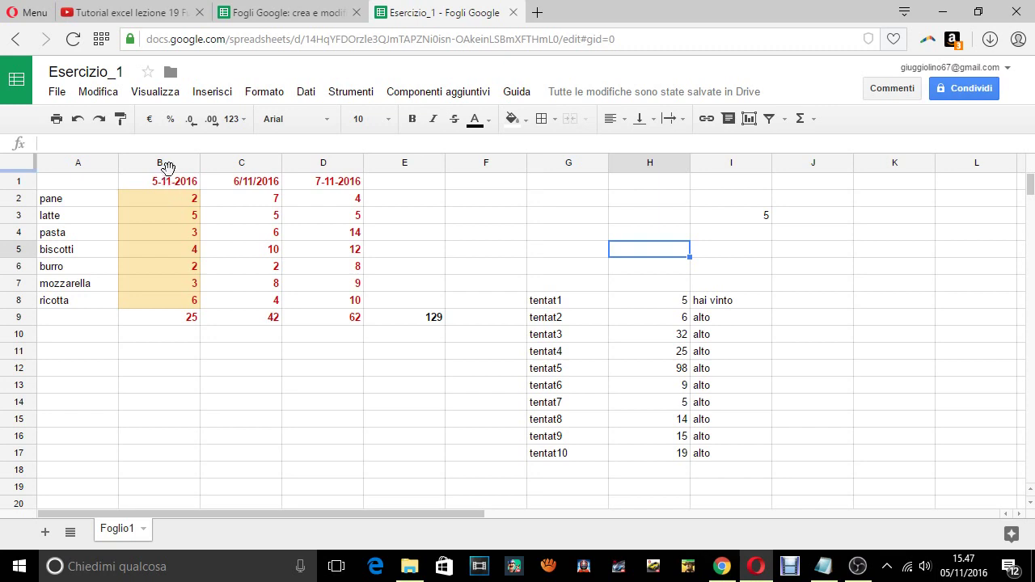
left_click(722, 303)
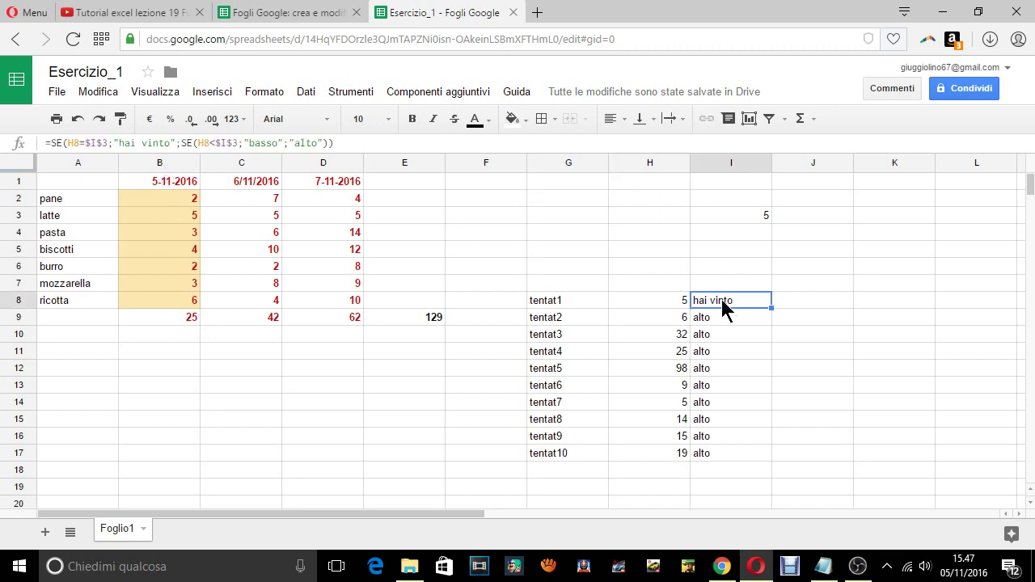
left_click(673, 298)
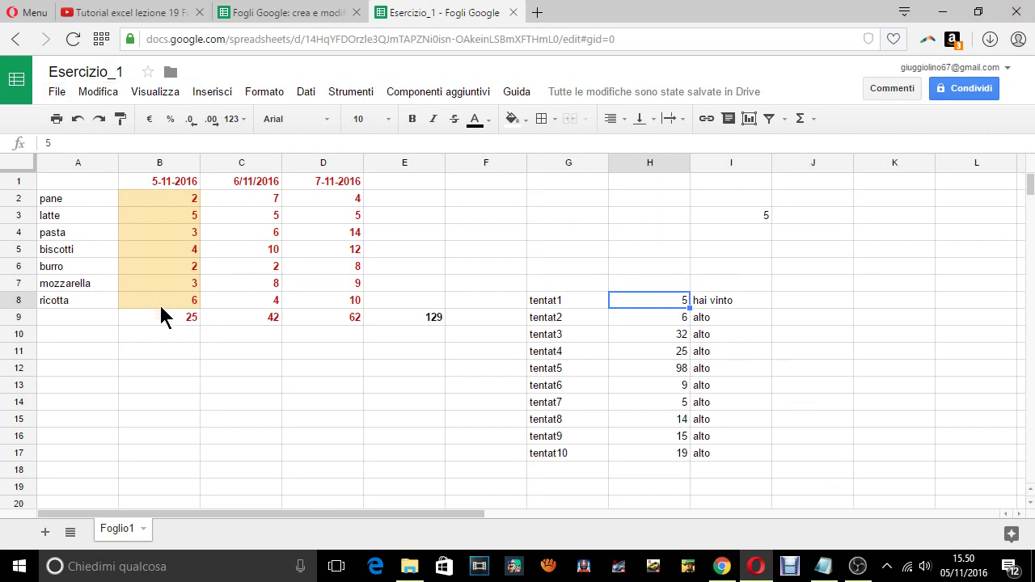
- Check the sum in B9, then enter casuale.tra(1;90) in K3
left_click(348, 399)
left_click(178, 321)
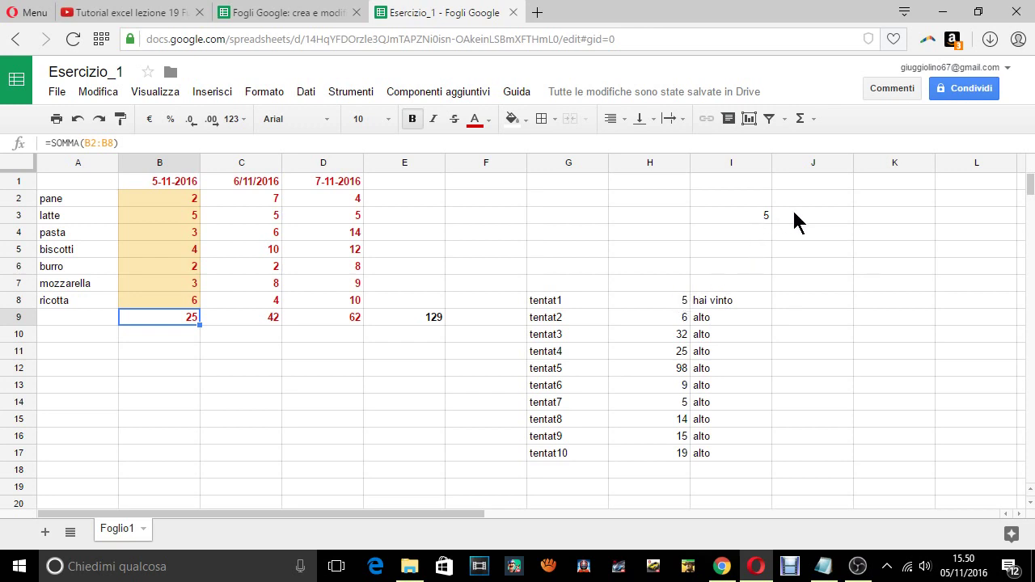
left_click(870, 215)
type("c")
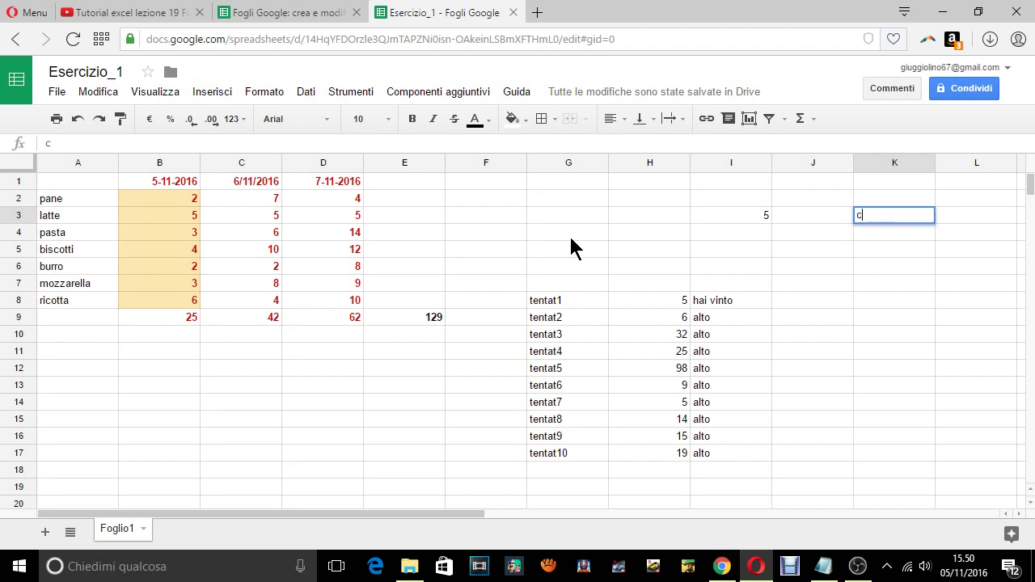
type("asuale")
type(".")
type("tra")
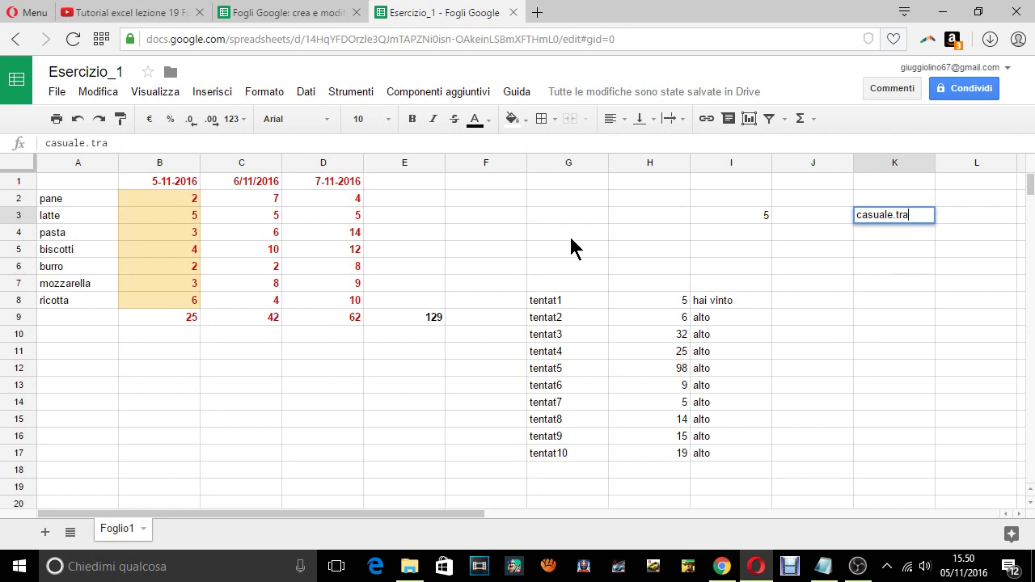
type("(")
type("1;")
type("90")
type(")")
key("Return")
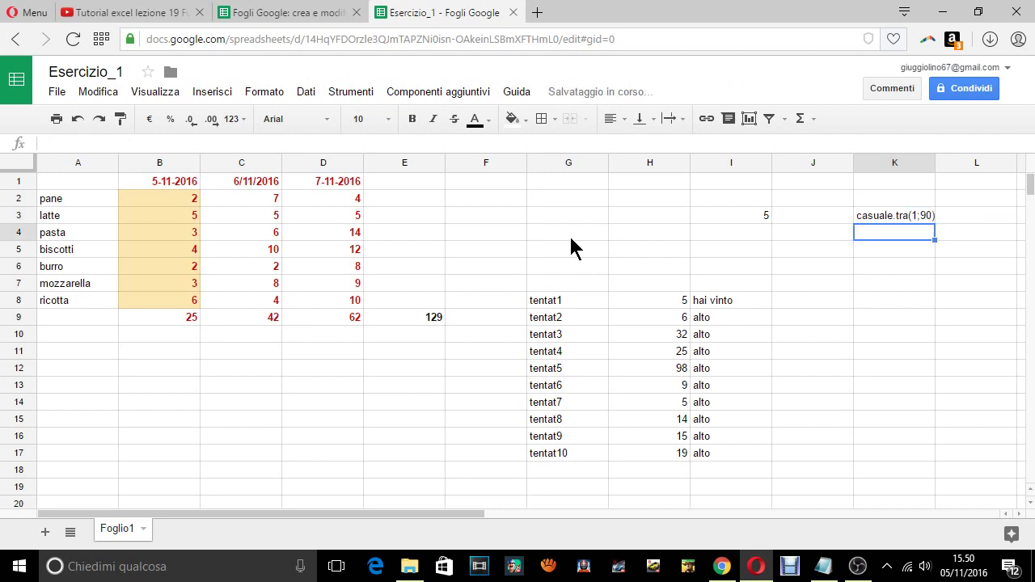
- Add the leading = so K3 becomes =CASUALE.TRA(1;90), returning a random number like 83
mouse_move(894, 162)
left_click(879, 219)
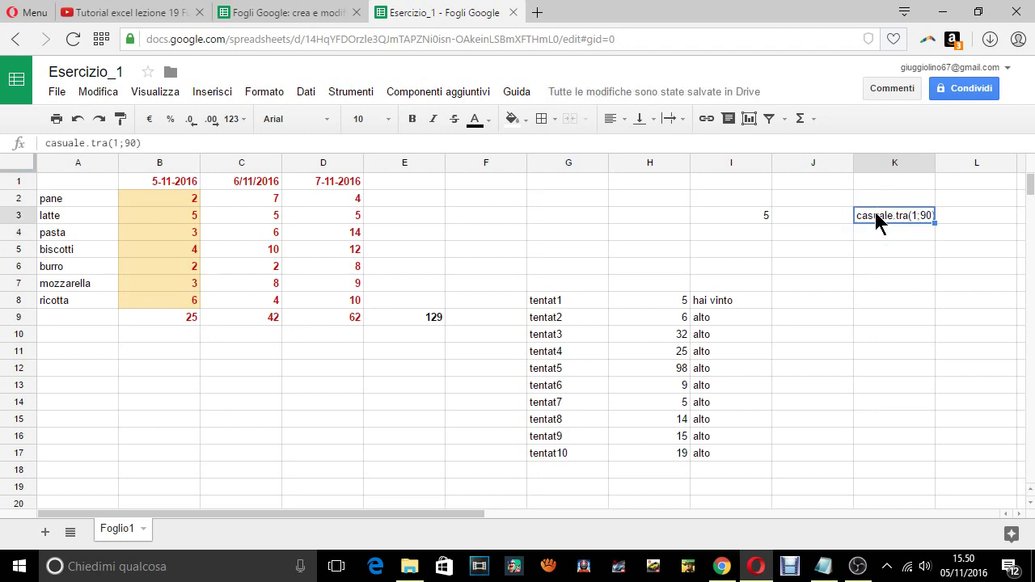
left_click(46, 145)
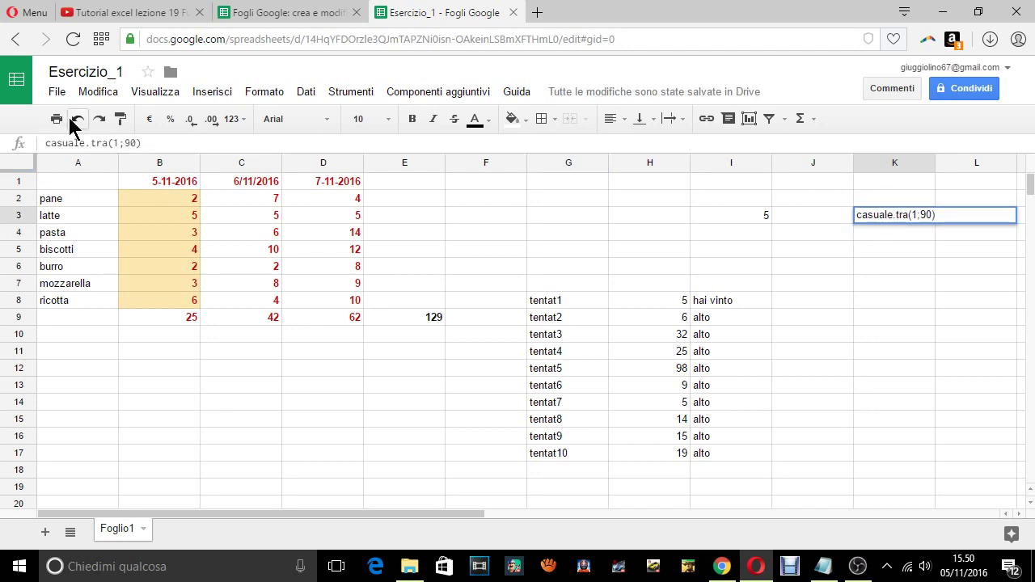
type("=")
key("Return")
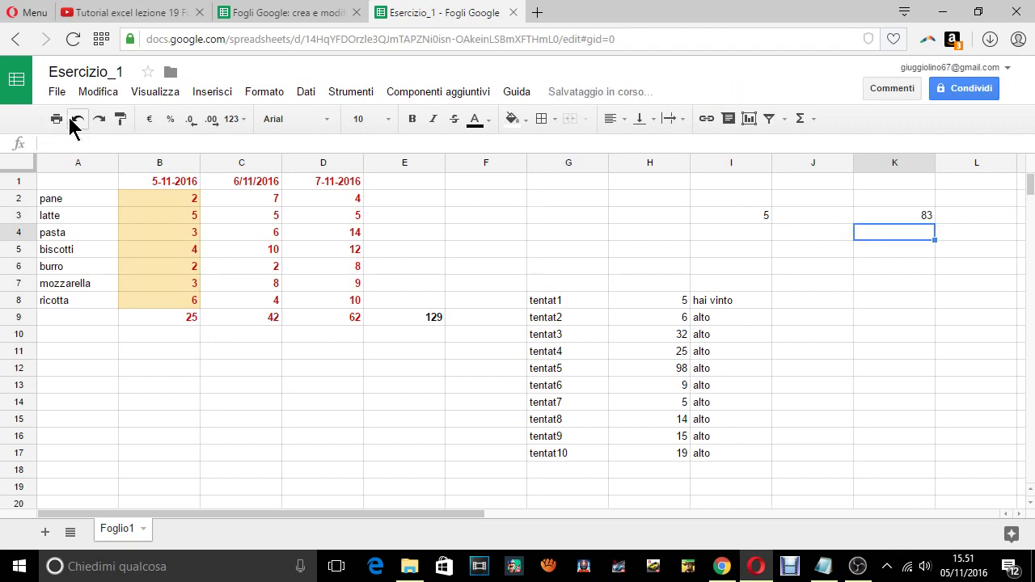
left_click(920, 217)
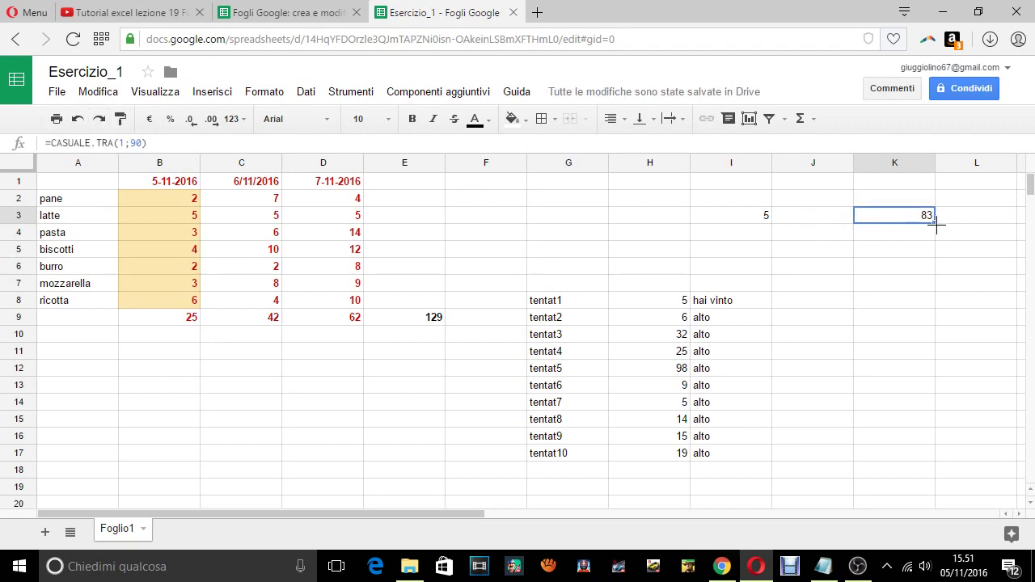
- Fill the random formula down to K6 and recolour K3's number almost white
left_click_drag(939, 270, 938, 273)
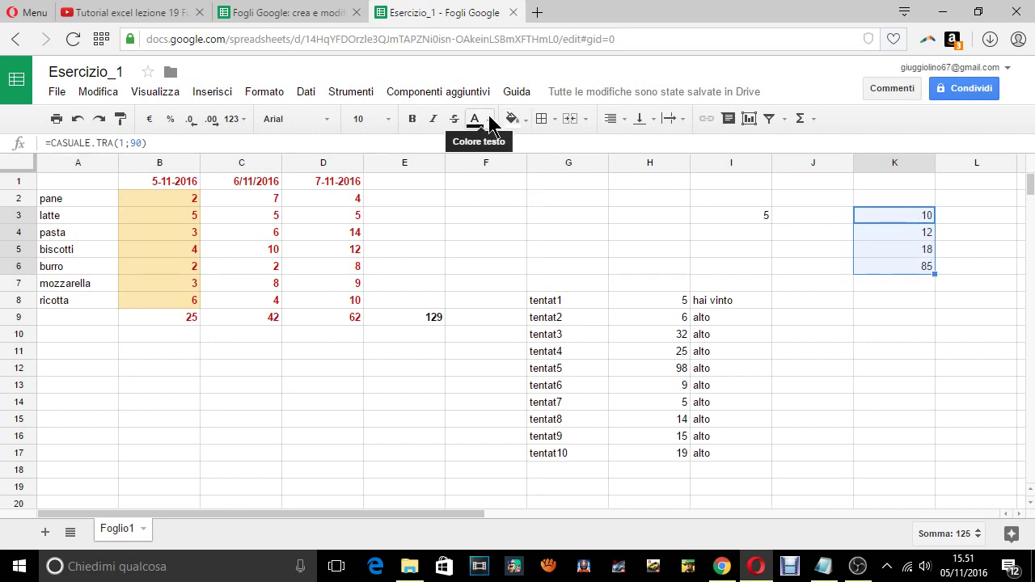
left_click(902, 223)
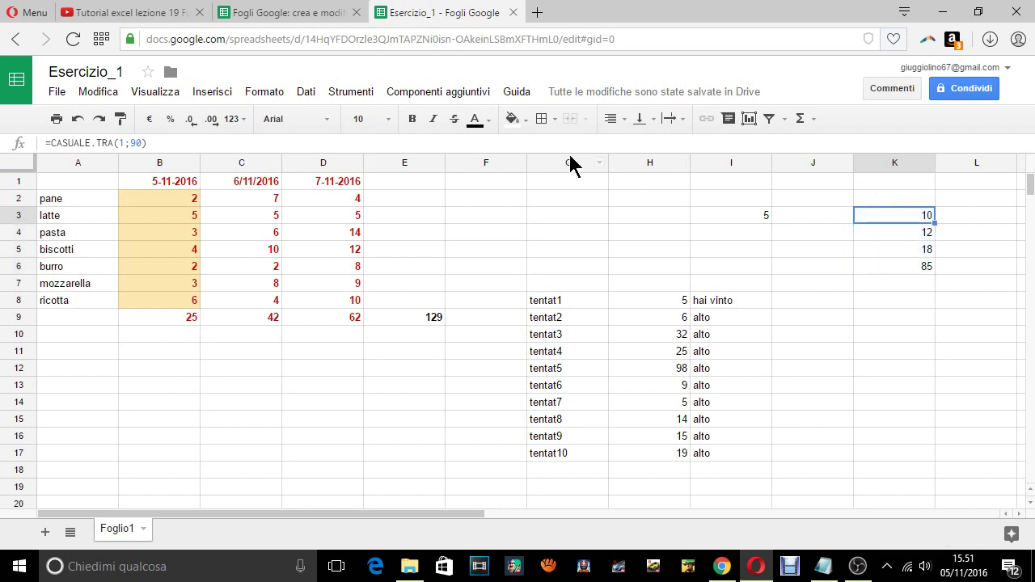
left_click(487, 122)
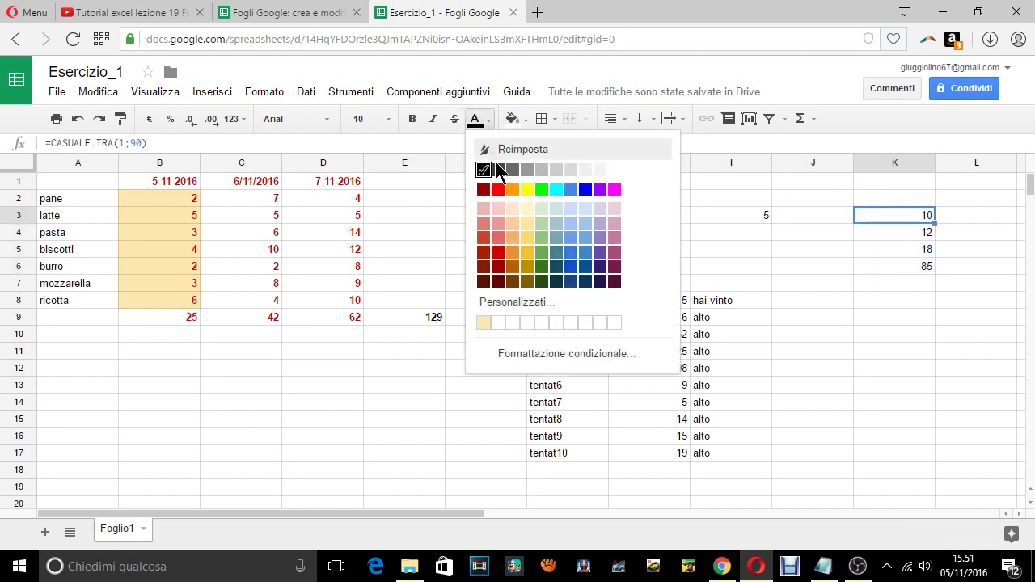
left_click(554, 322)
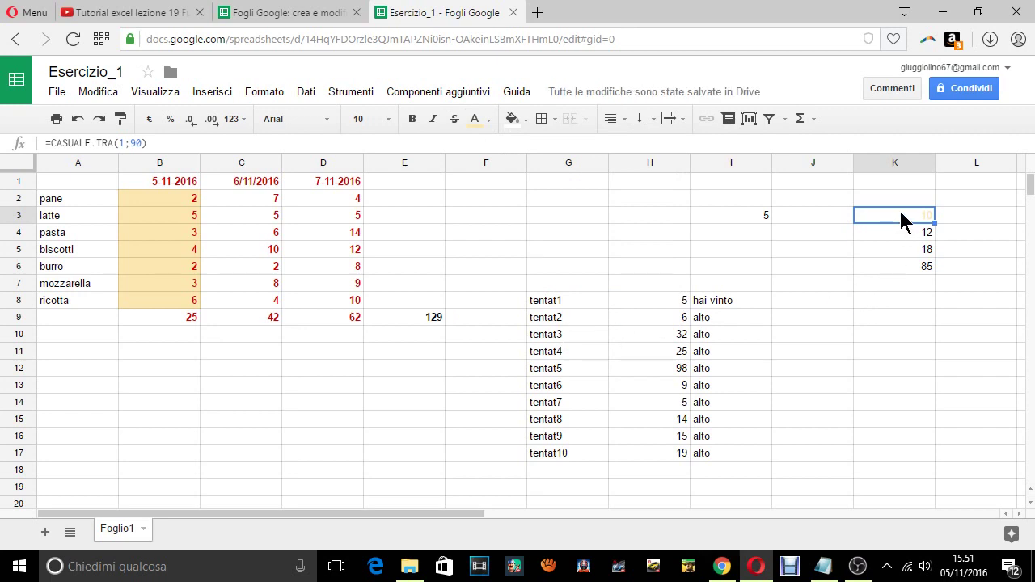
- Paste K3's hidden random formula into I3 so the alto/basso verdicts follow it
key("ctrl+c")
left_click(750, 213)
key("ctrl+v")
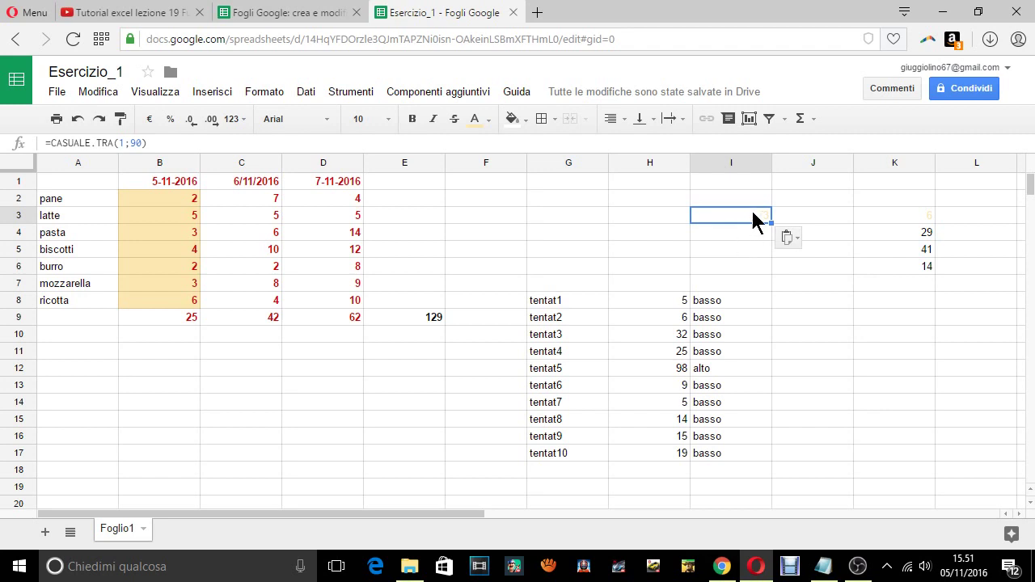
left_click(895, 217)
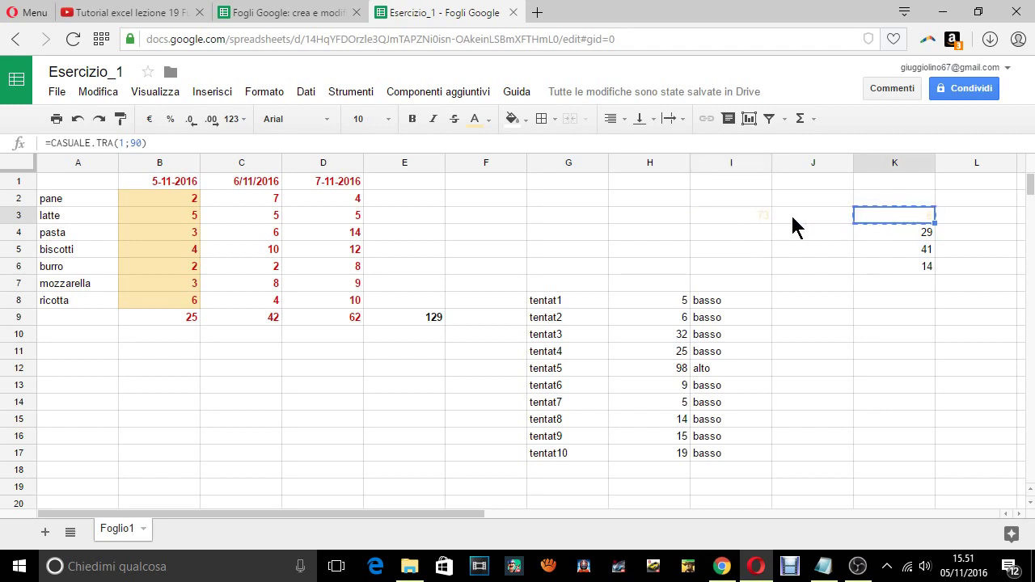
left_click(756, 220)
key("ctrl+v")
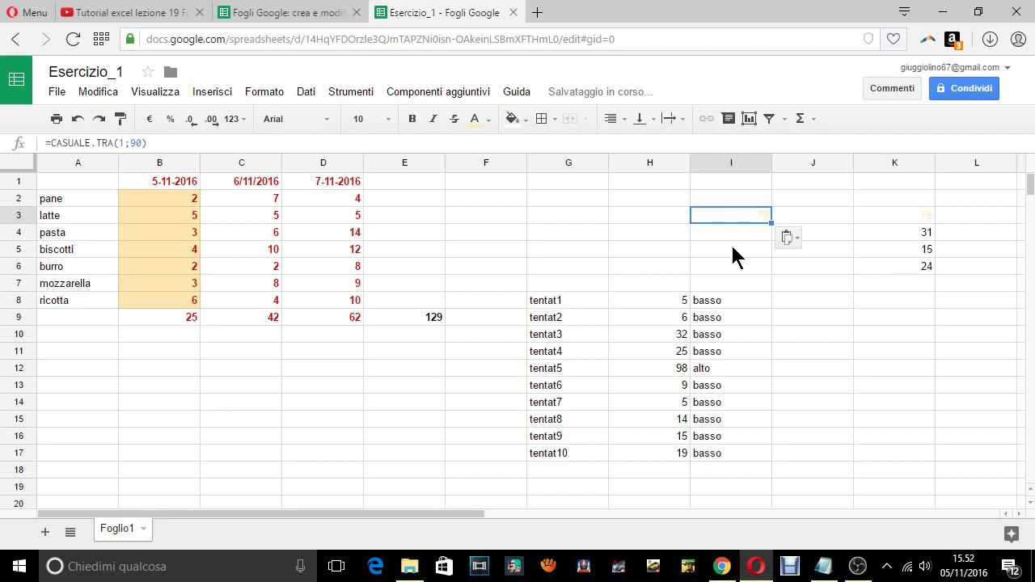
- Change the tentat5 guess in H12 to 77 and re-paste the random target into I3
left_click(672, 371)
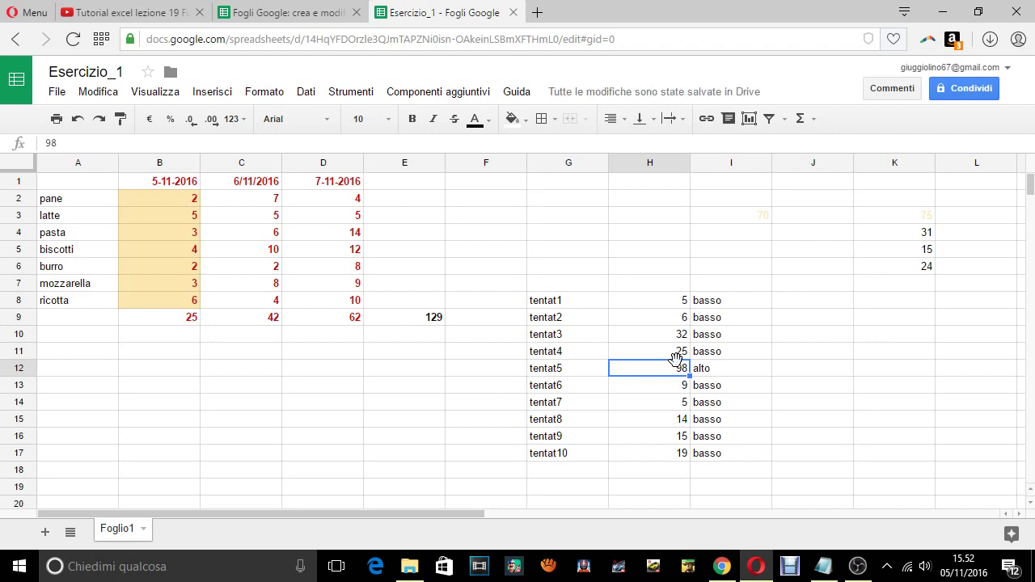
type("1")
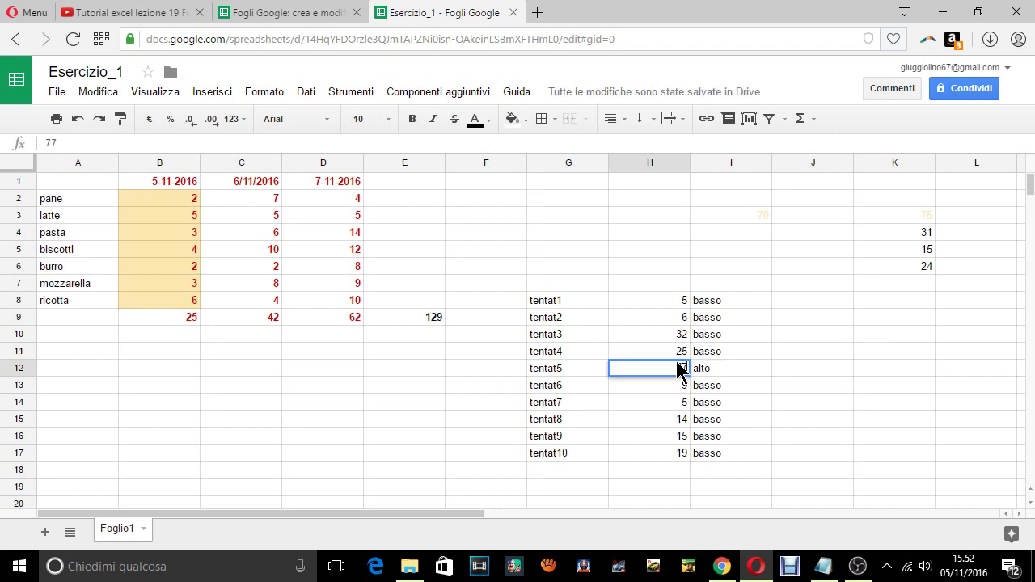
key("Return")
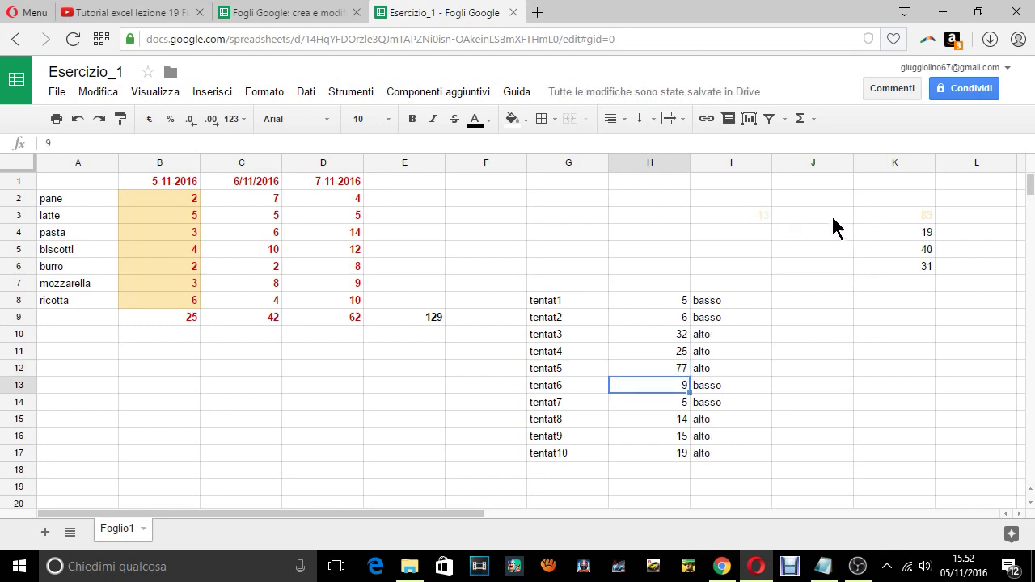
left_click(754, 215)
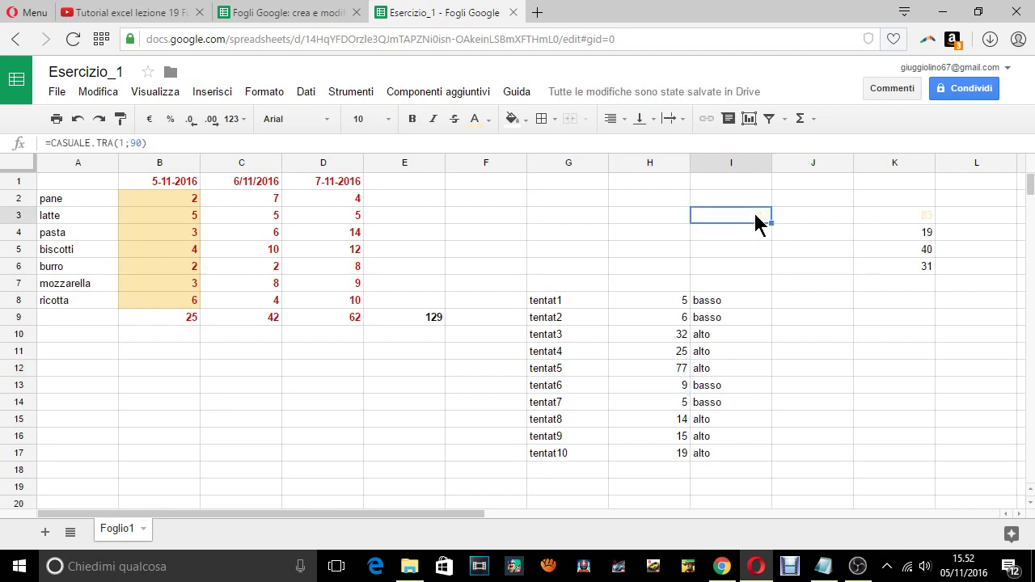
key("ctrl+v")
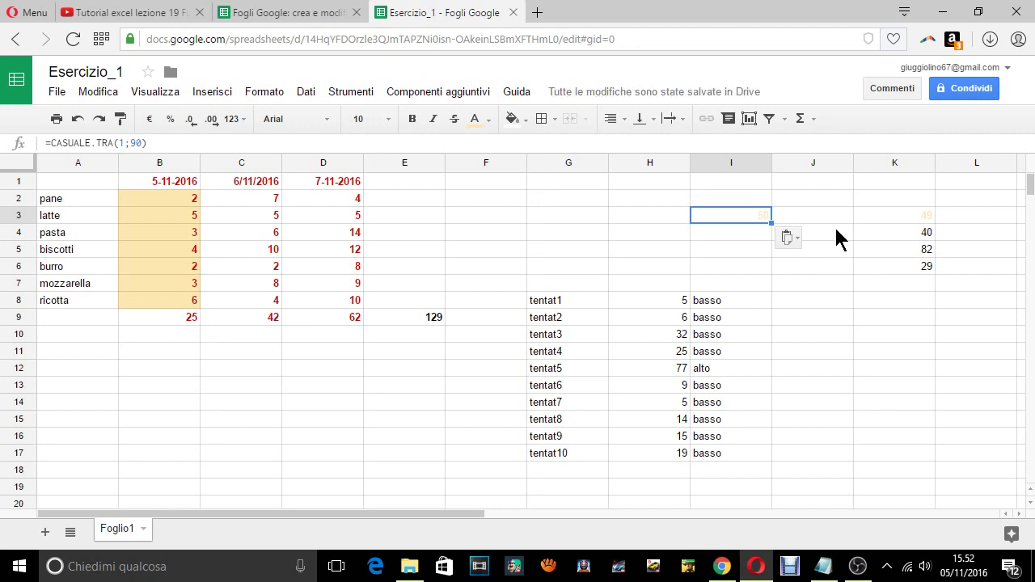
- Fill guesses H8:H17 with 1 through 10 and paste a fresh random target into I3
left_click(670, 300)
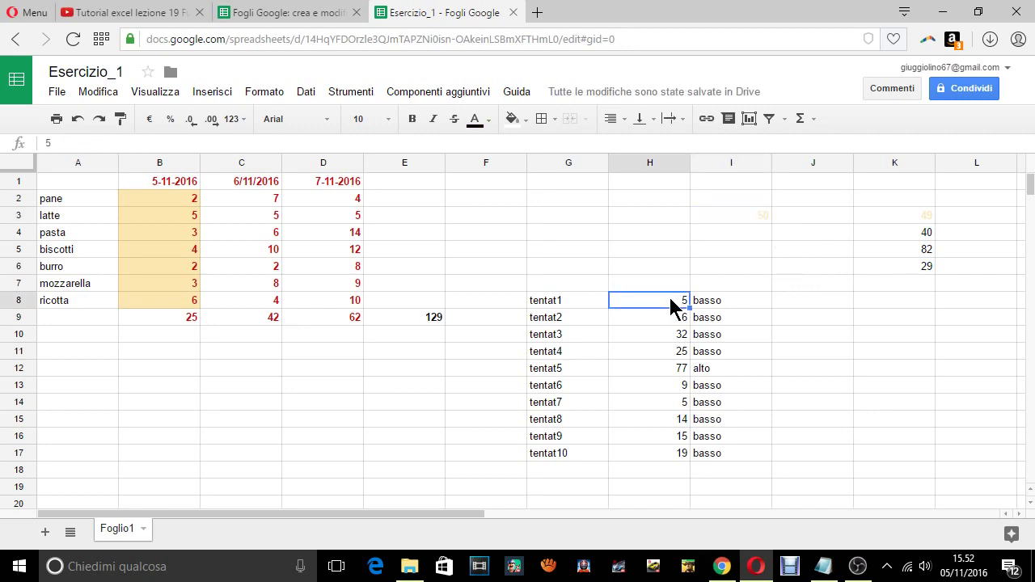
type("1")
left_click(671, 317)
type("2")
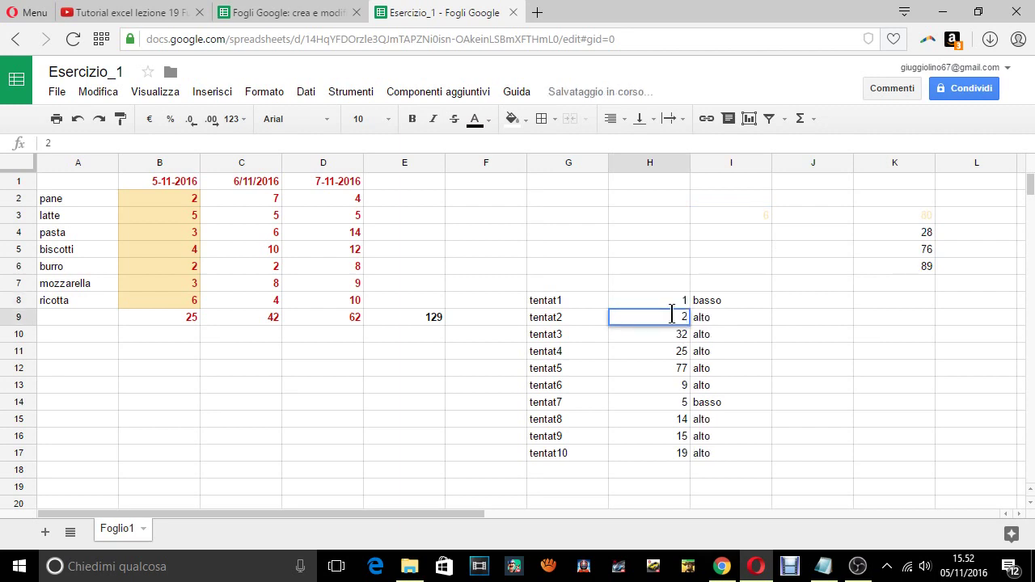
left_click_drag(673, 300, 698, 457)
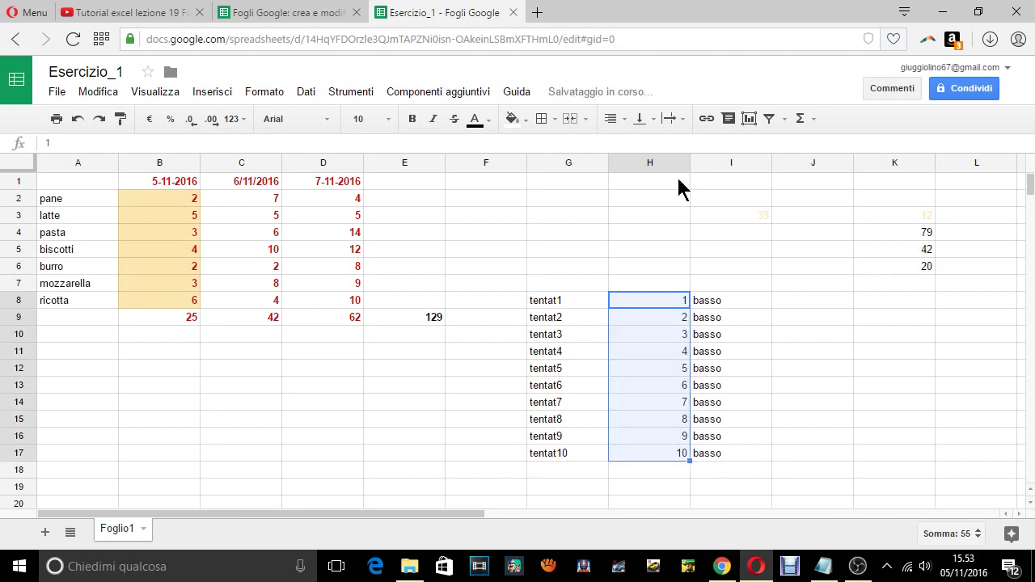
left_click(758, 218)
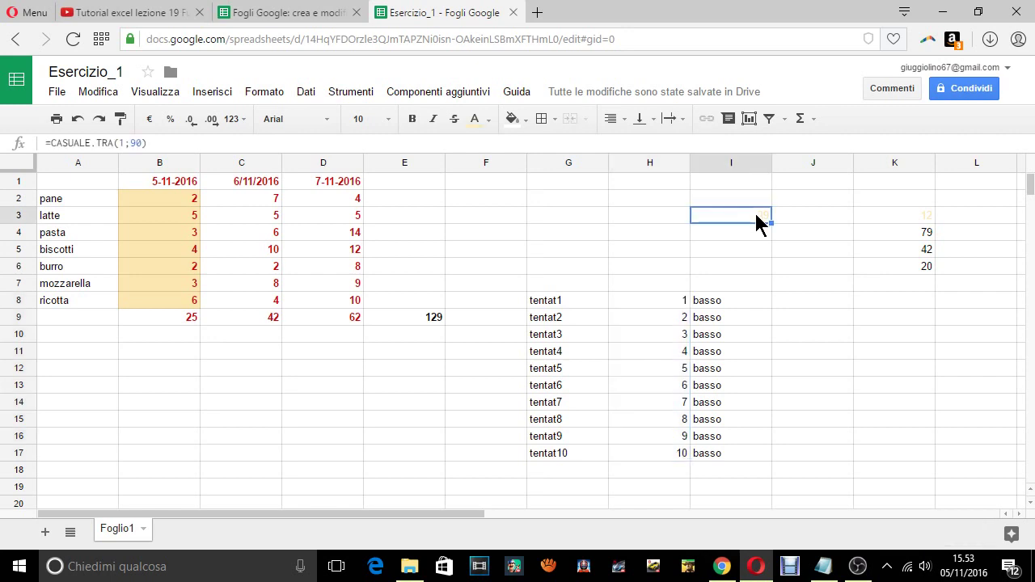
key("ctrl+v")
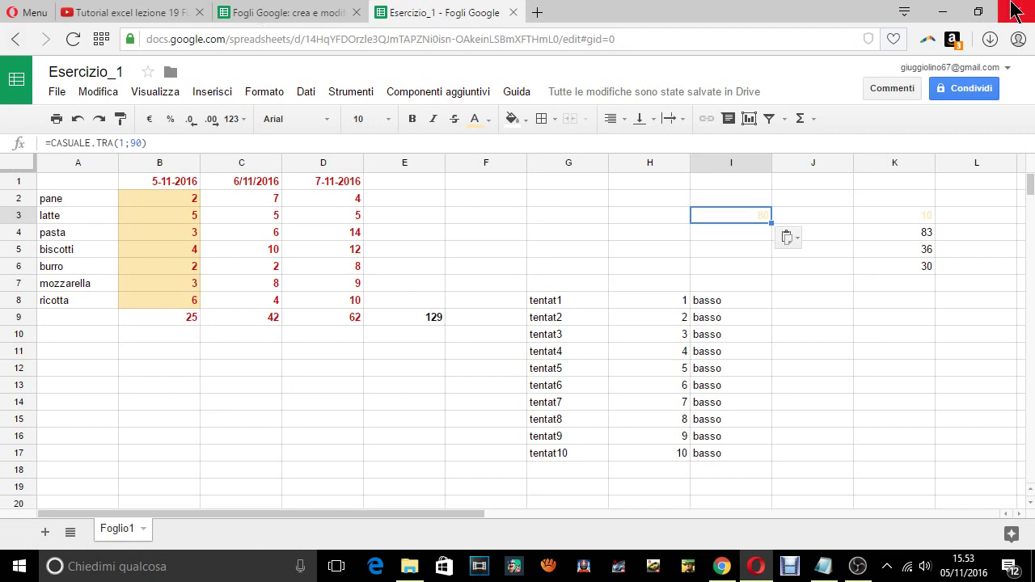
- Import the recent file :.txt into a new spreadsheet, then close the Importa file dialog
left_click(56, 92)
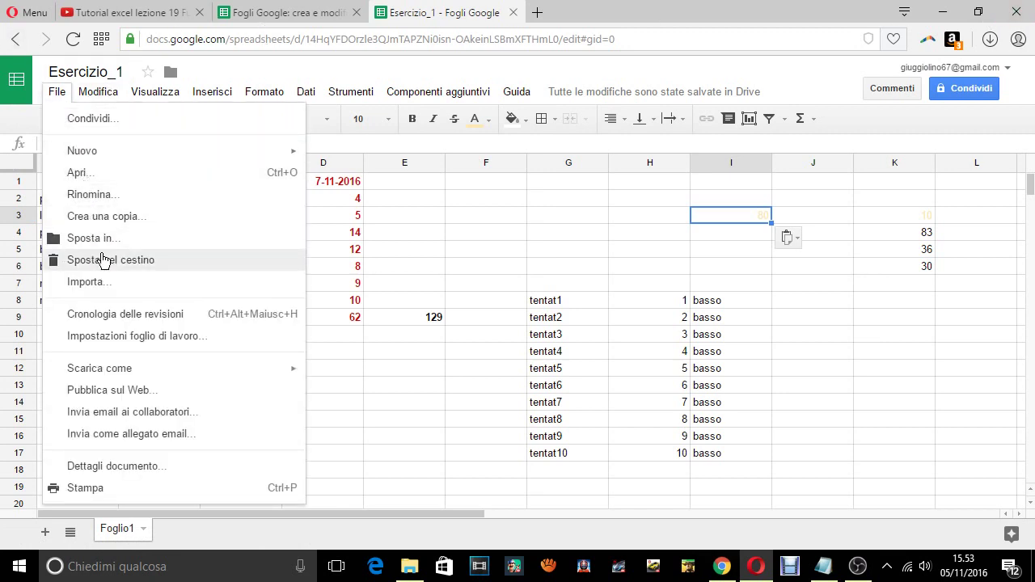
left_click(107, 288)
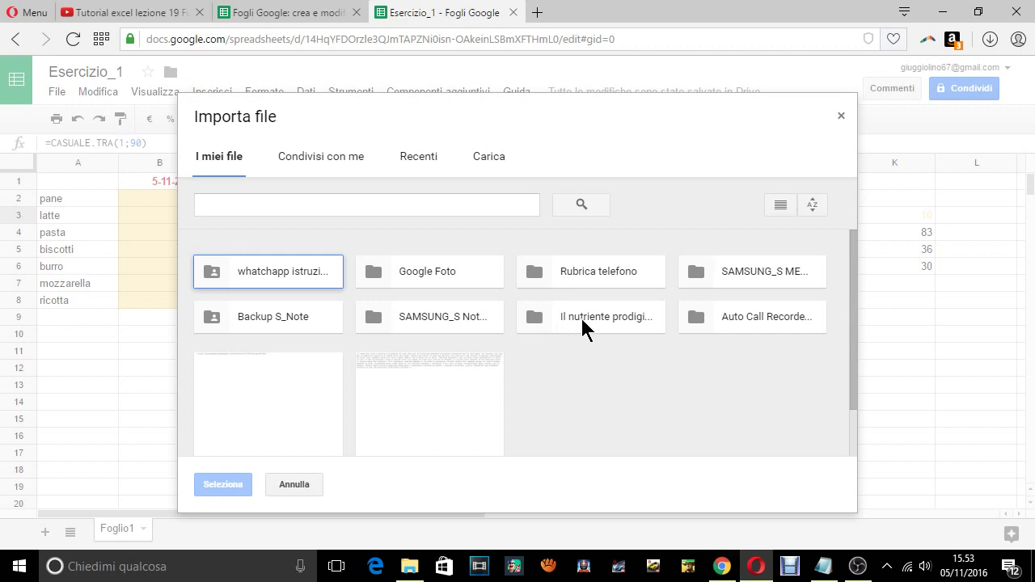
left_click(621, 318)
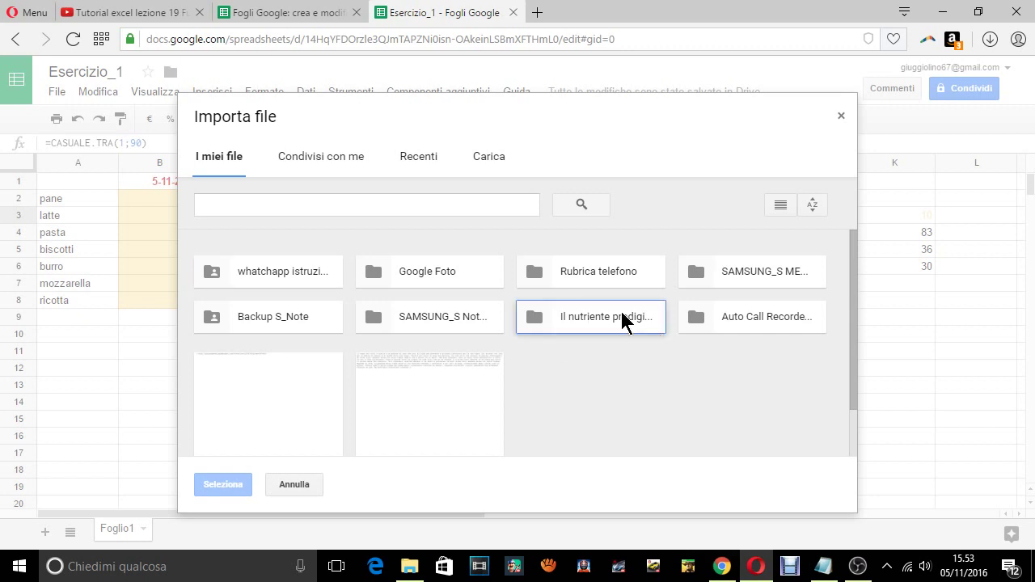
double_click(604, 318)
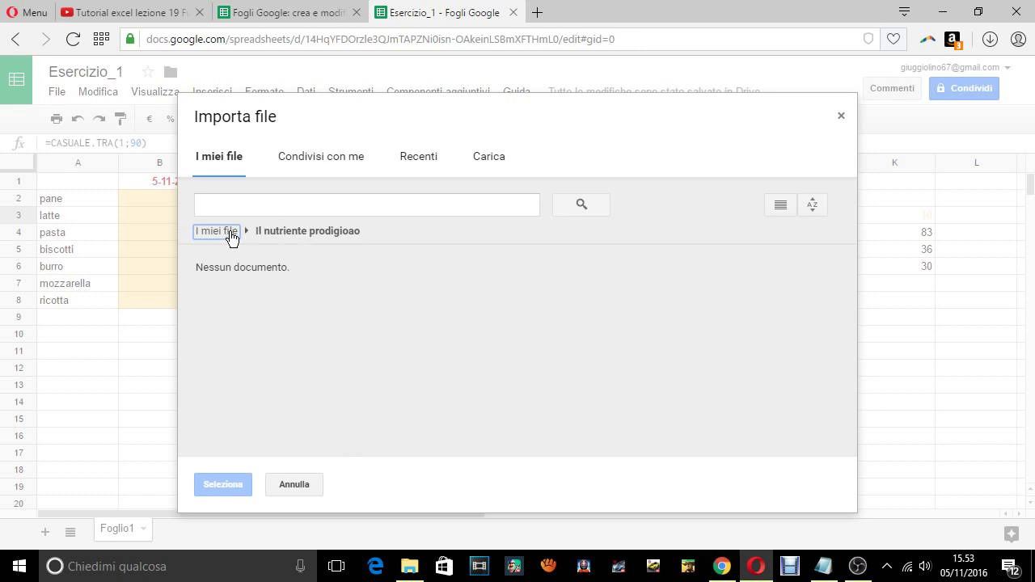
left_click(419, 157)
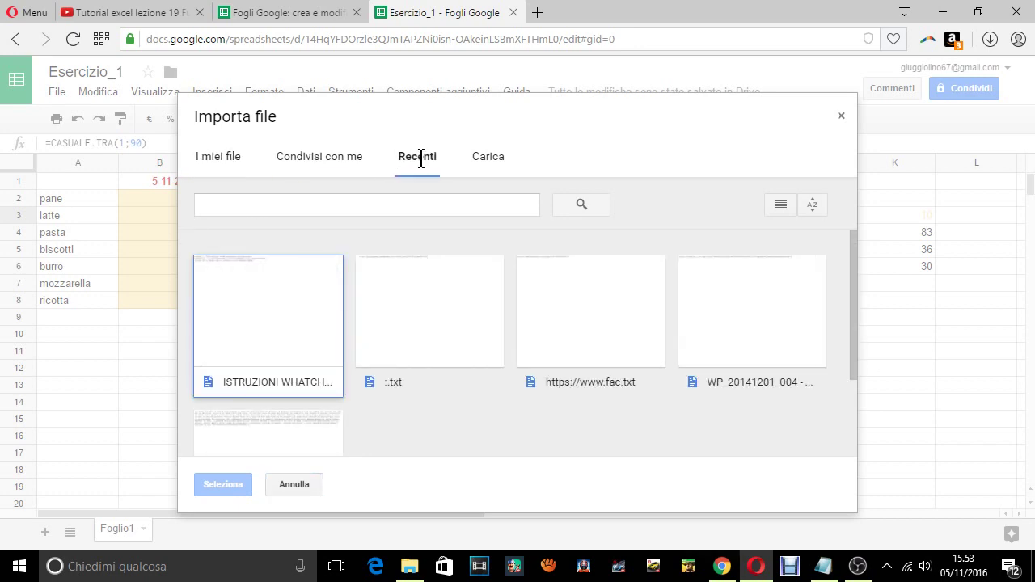
left_click(416, 319)
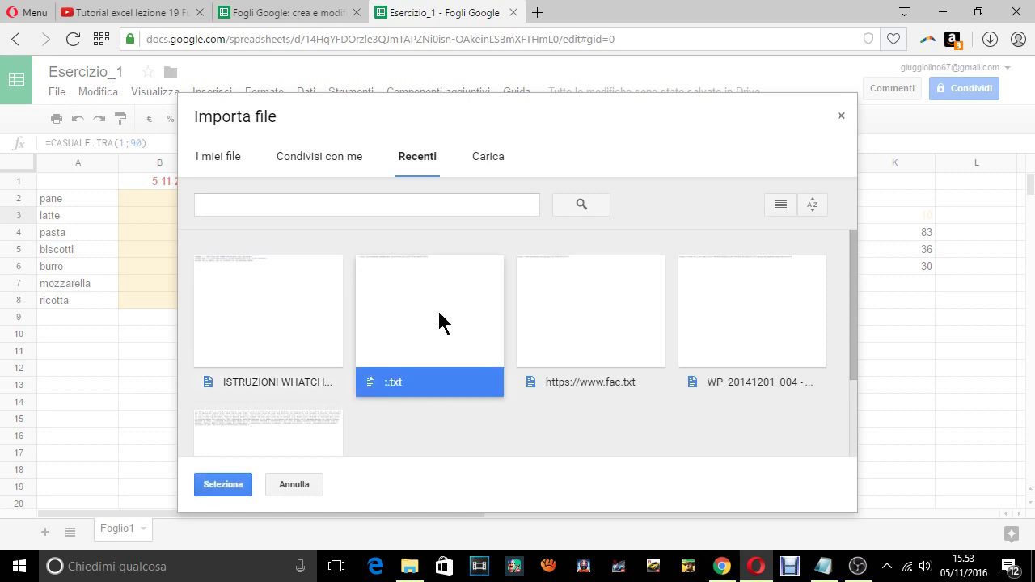
left_click(221, 484)
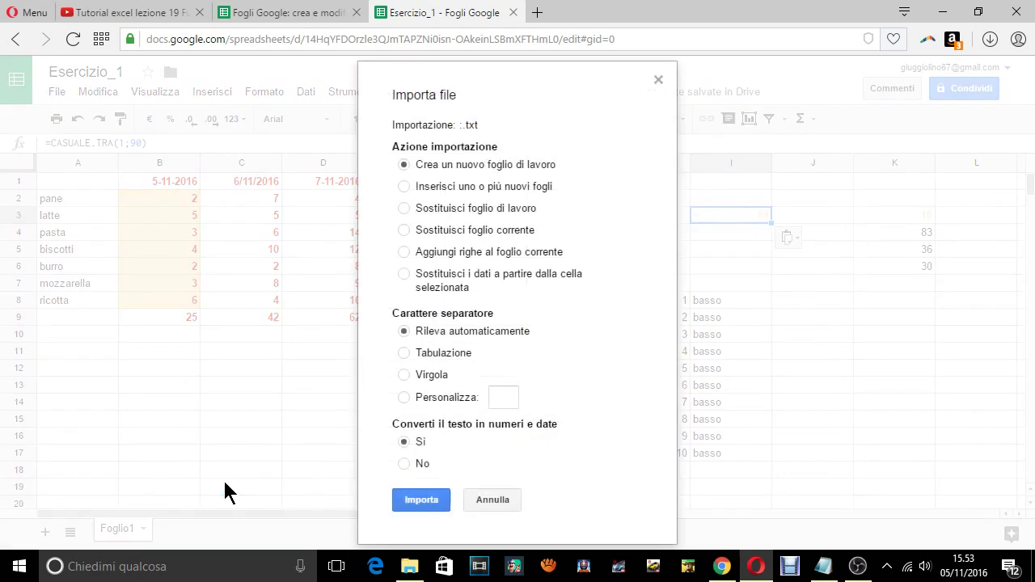
left_click(429, 502)
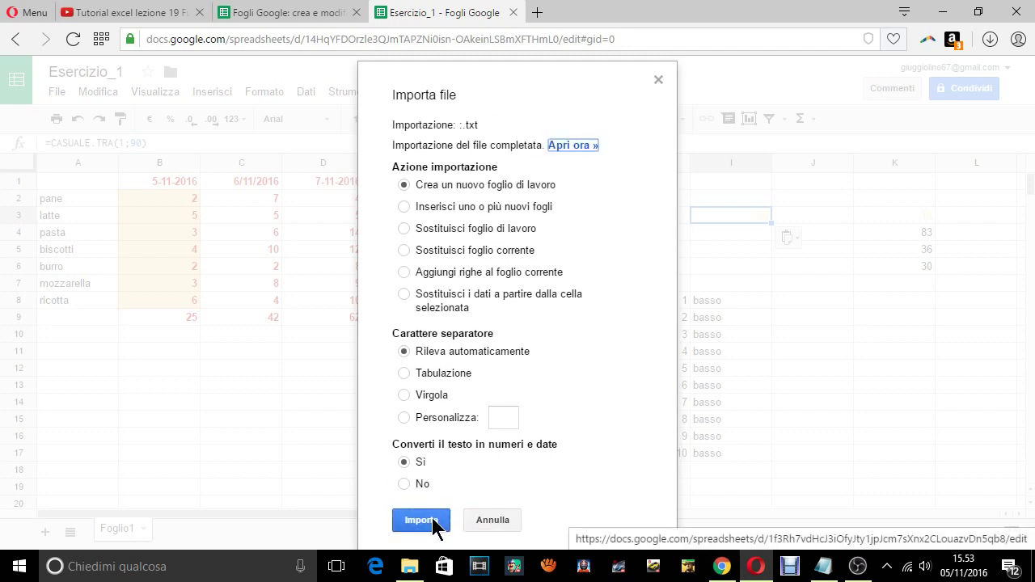
left_click(433, 520)
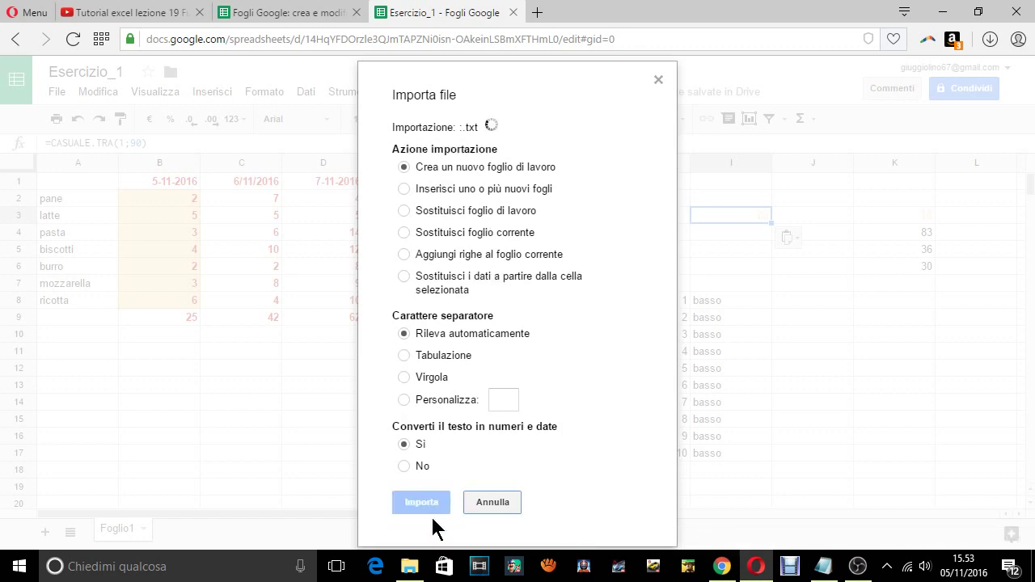
left_click(491, 520)
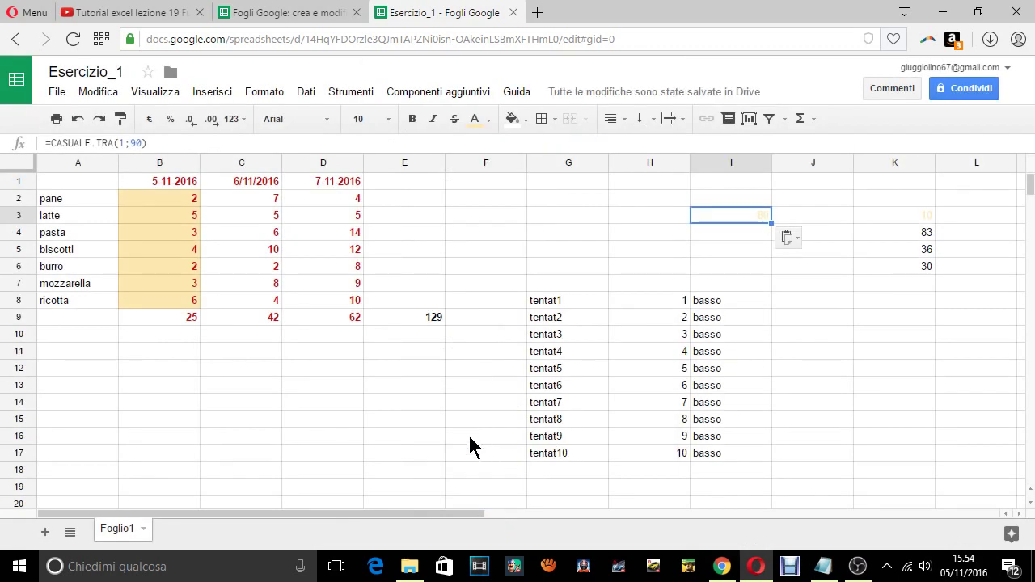
- Delete the empty column F so the guess list shifts left
left_click(449, 440)
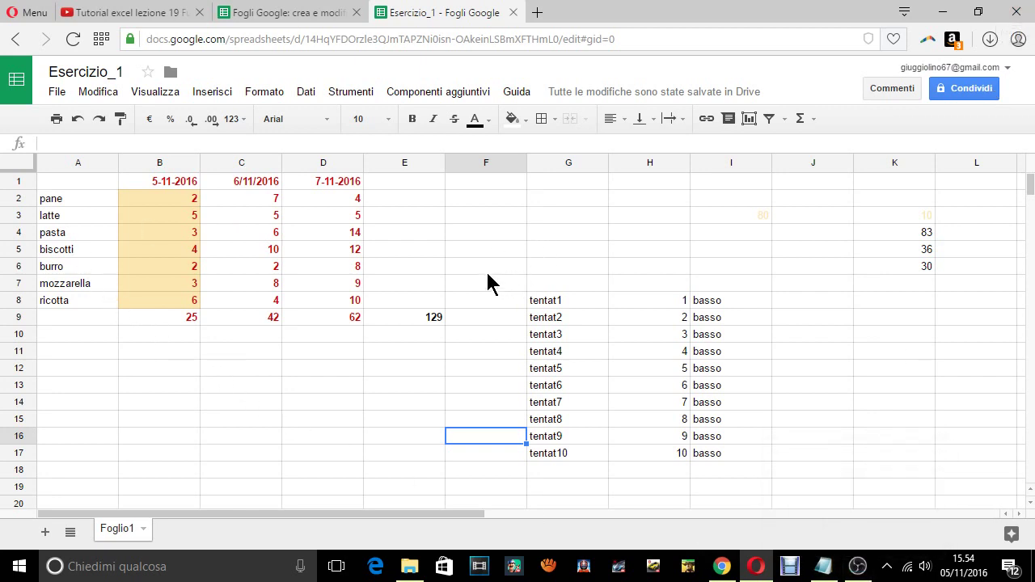
mouse_move(485, 163)
left_click(517, 162)
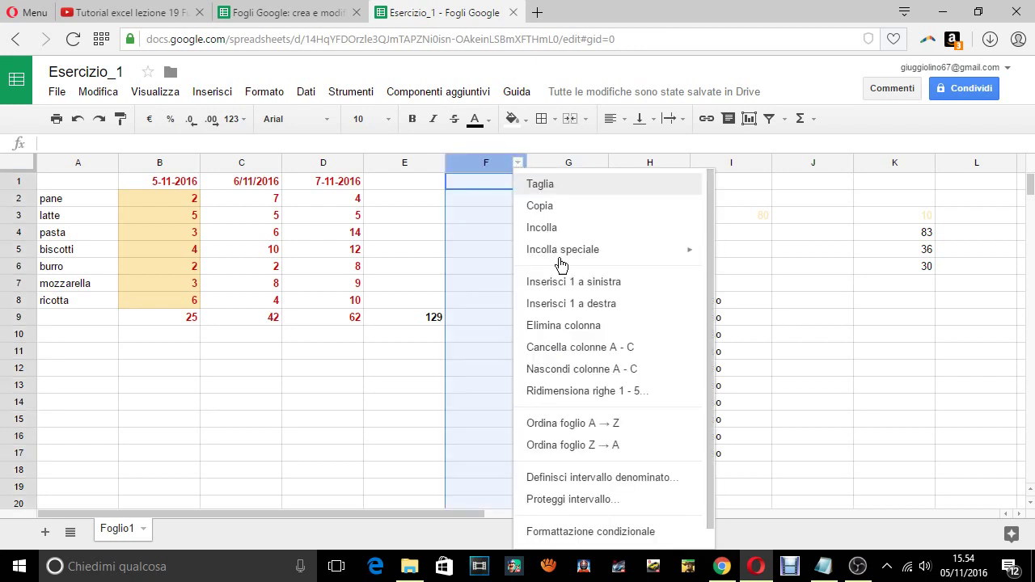
left_click(598, 327)
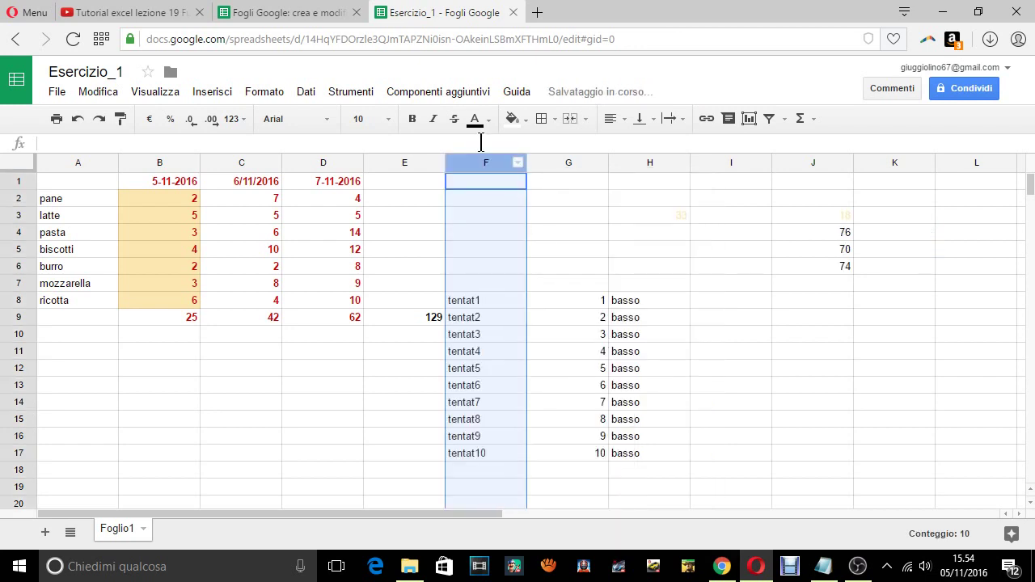
- Paste the random target into F1 as a fixed value (75) with Incolla solo valori
left_click(517, 162)
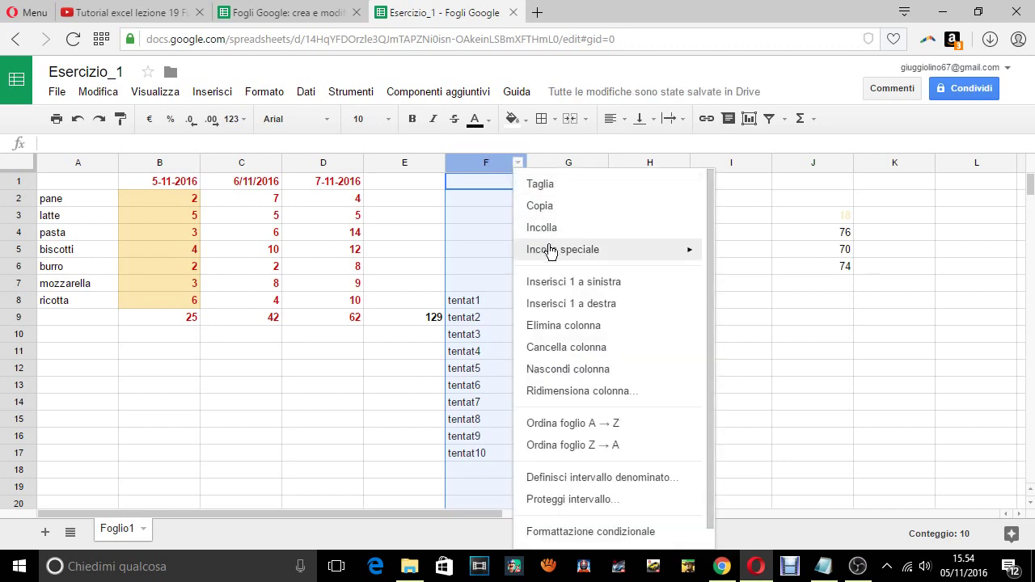
mouse_move(563, 249)
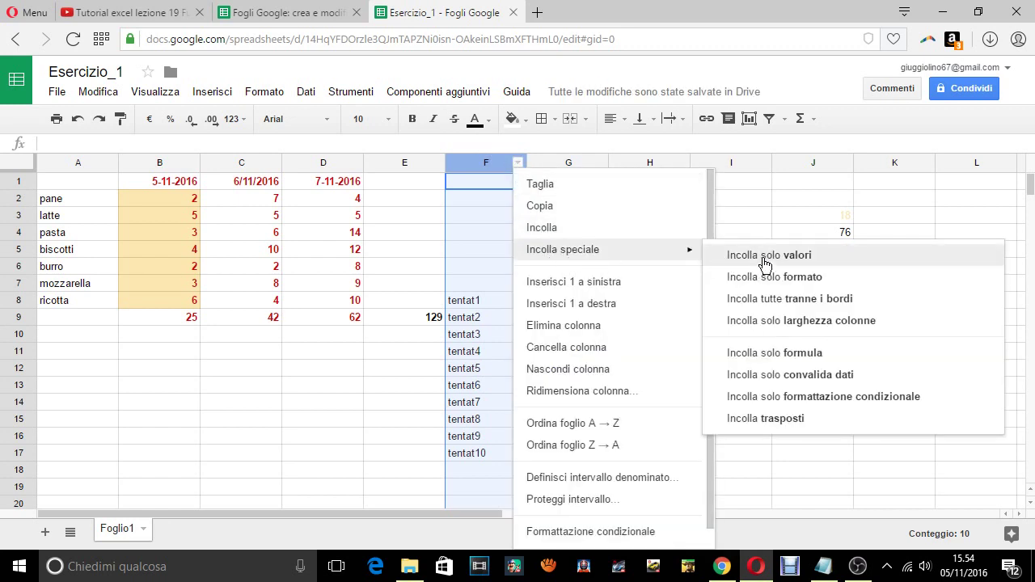
left_click(763, 258)
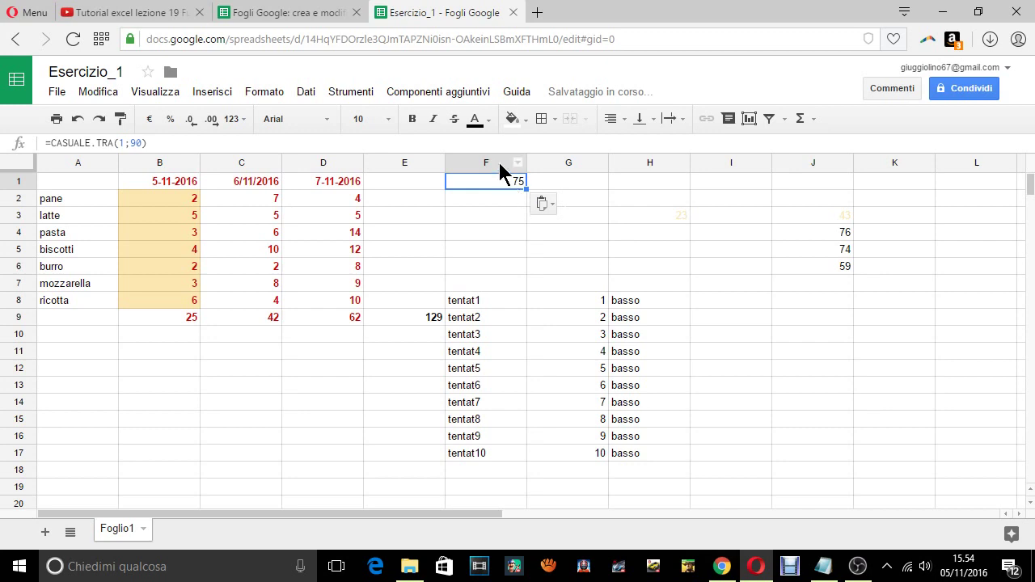
mouse_move(569, 162)
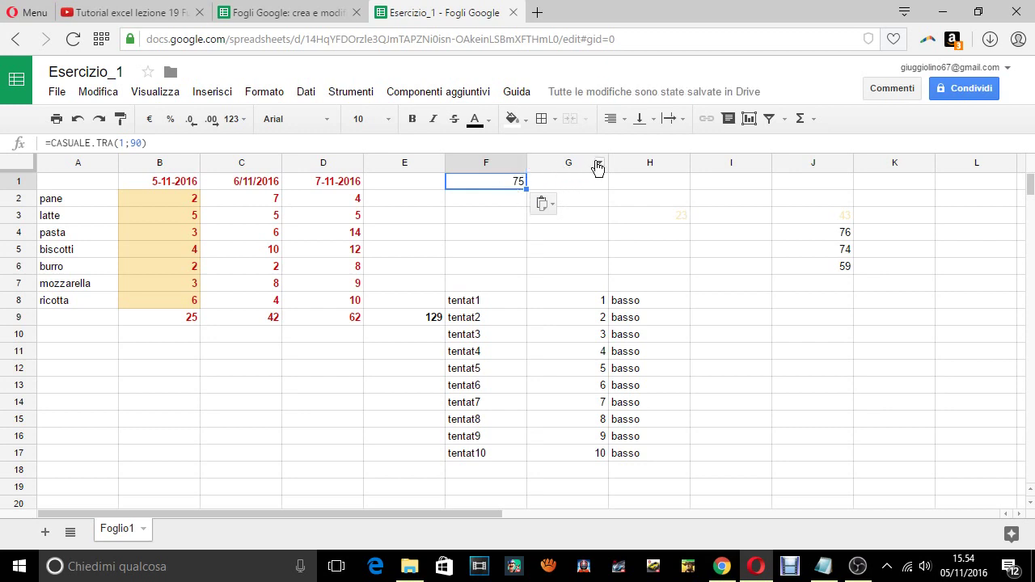
left_click(598, 166)
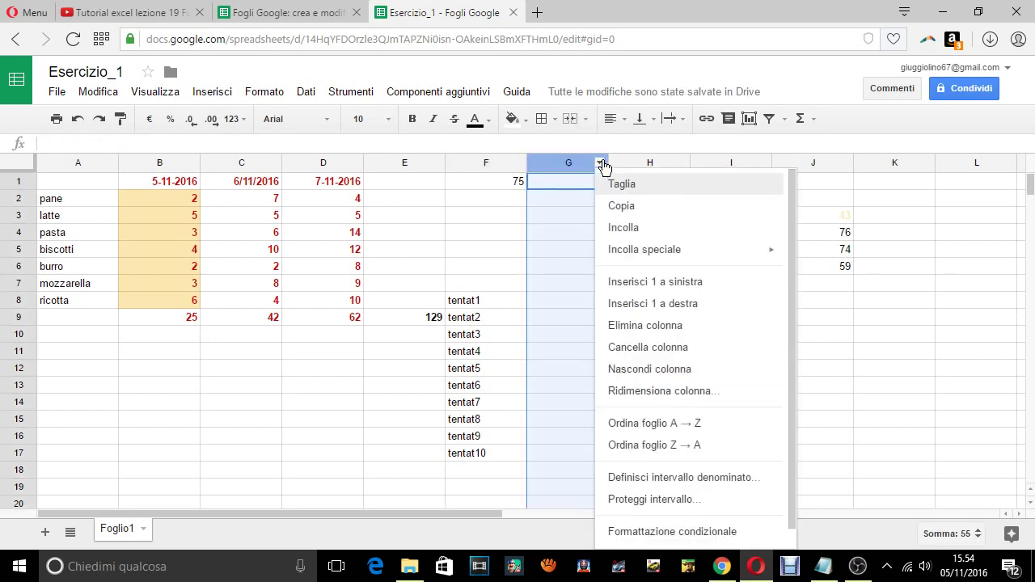
- Protect the guess column Foglio1!G:G and star the Esercizio_1 spreadsheet
left_click(681, 501)
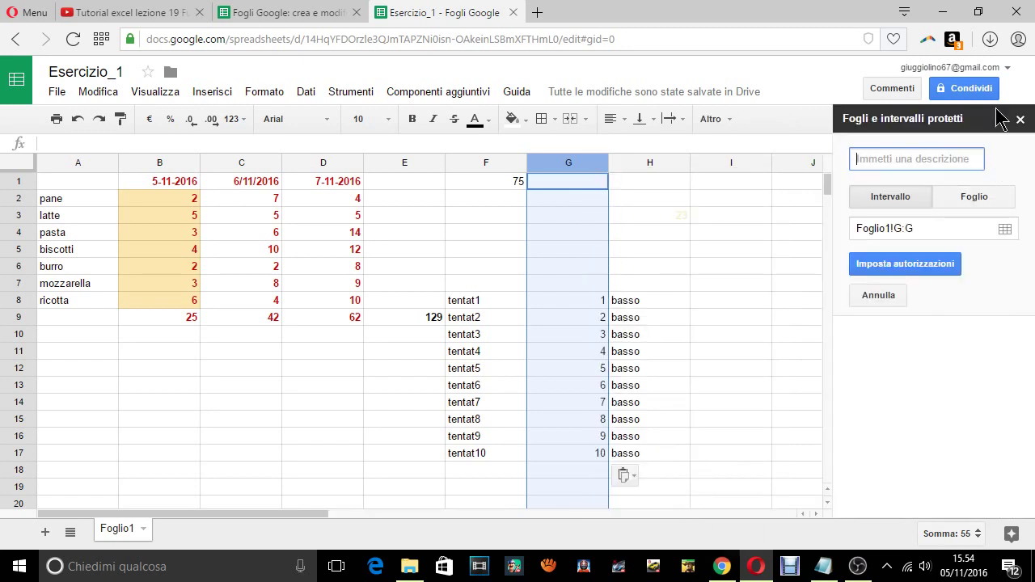
left_click(598, 165)
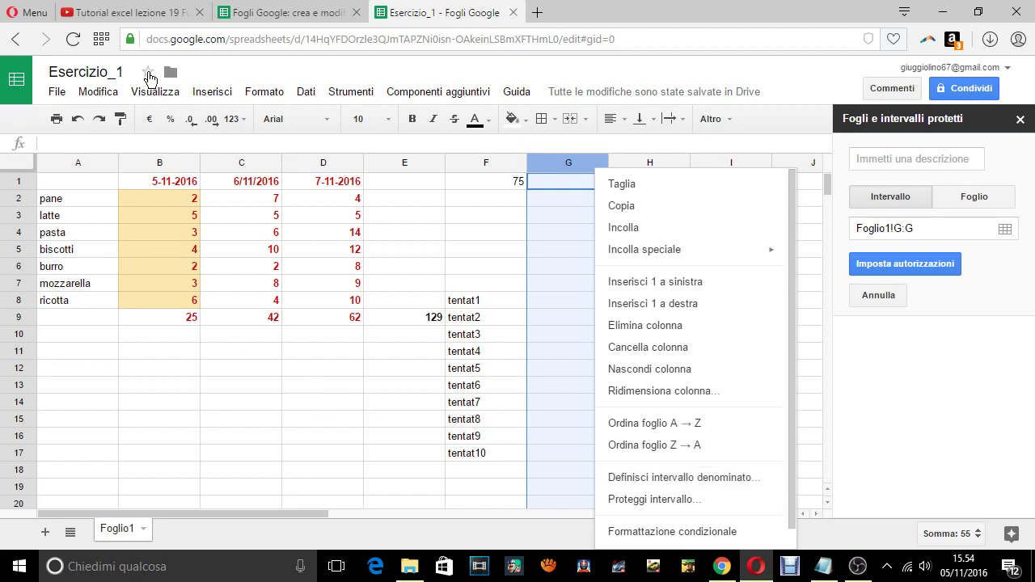
type("1\tbasso 2\tbasso 3\tbasso 4\tbasso 5\tbasso 6\tbasso 7\tbasso 8\tbasso 9\tbasso 10\tbasso")
left_click(148, 73)
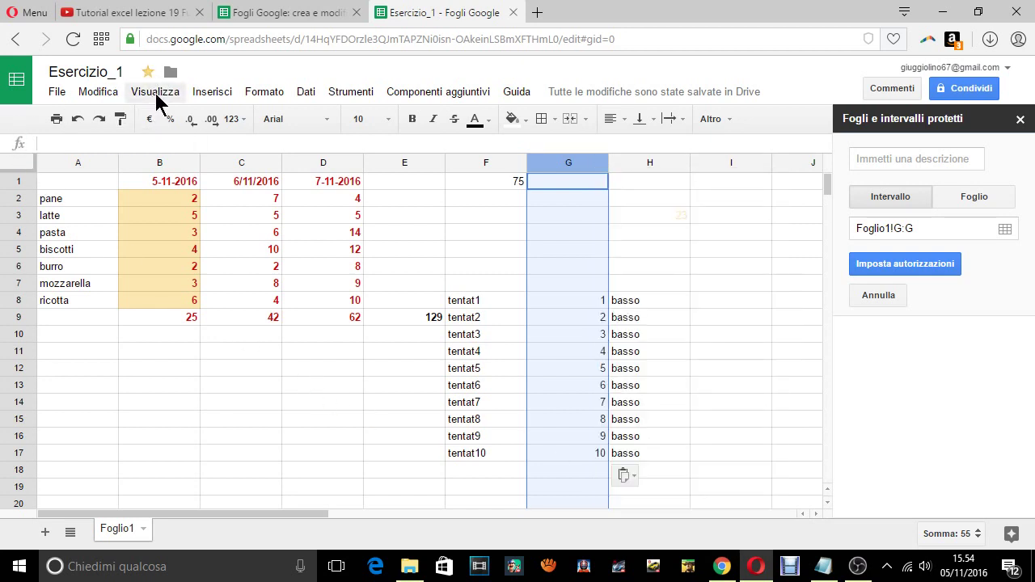
- Freeze the first column with Visualizza > Blocca > 1 colonna, then scroll to test it
left_click(157, 95)
mouse_move(165, 119)
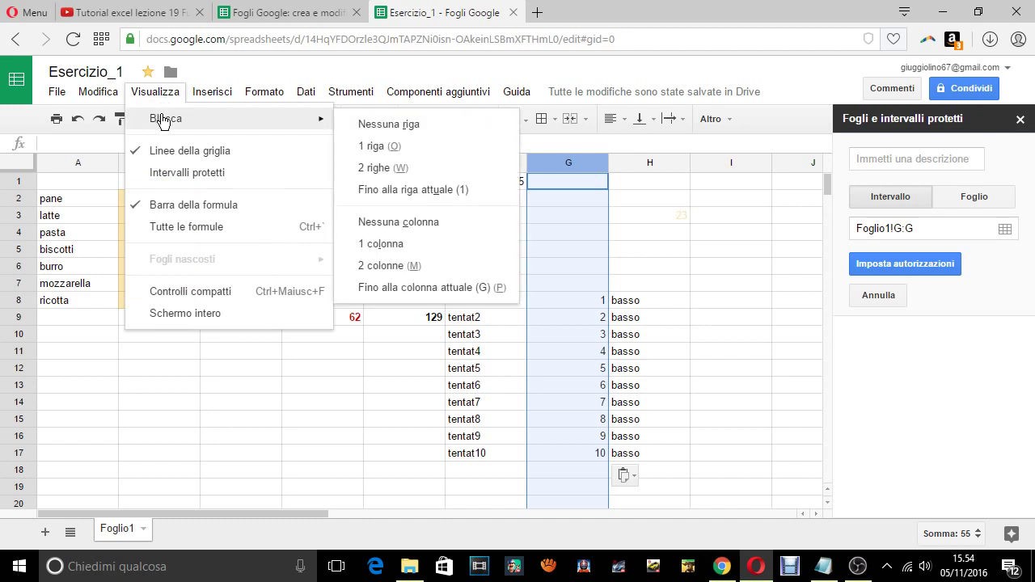
left_click(400, 245)
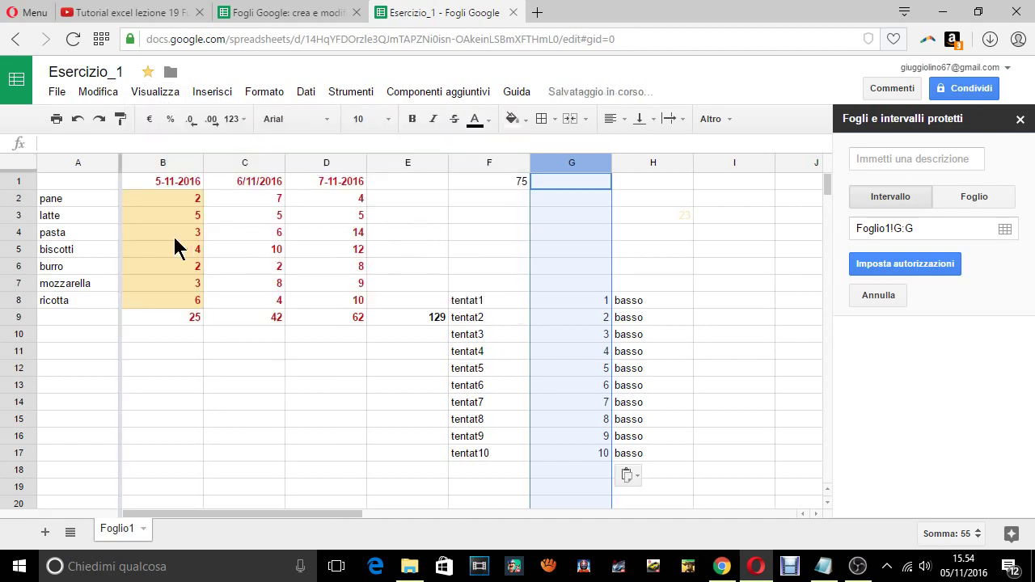
scroll(213, 351, "down", 2)
scroll(213, 351, "up", 2)
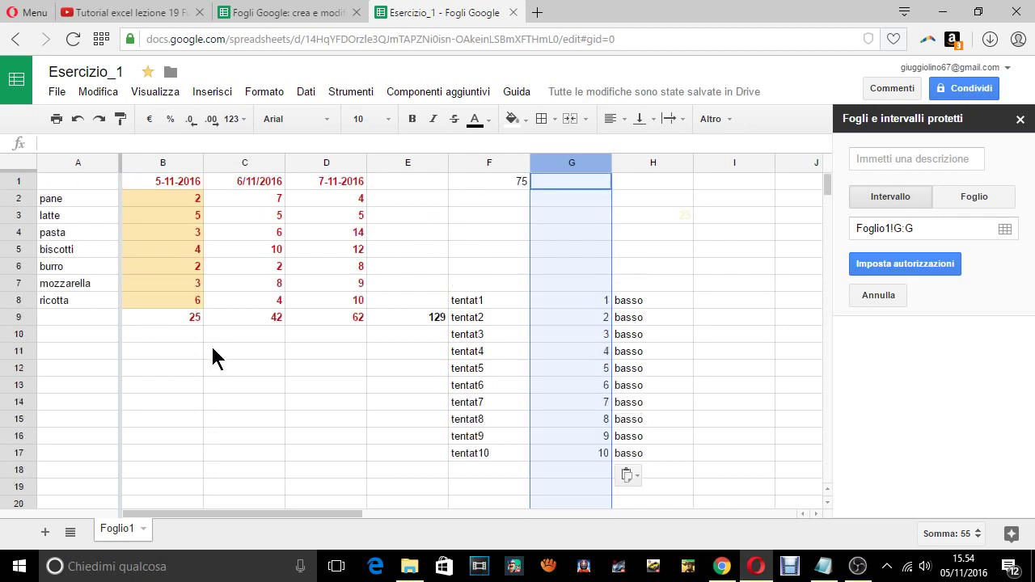
scroll(213, 349, "down", 2)
scroll(212, 350, "up", 1)
scroll(212, 350, "up", 1)
left_click(212, 349)
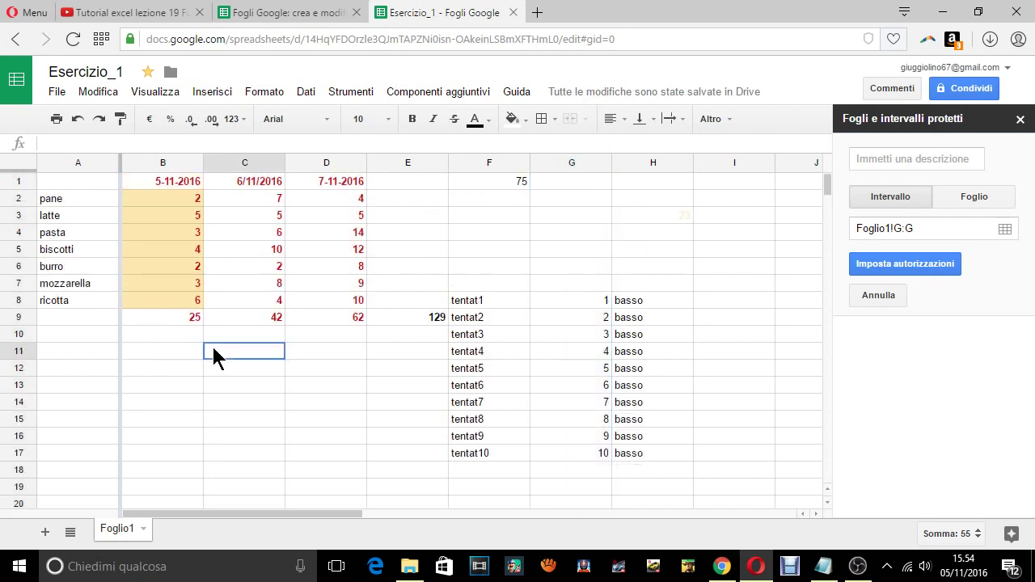
mouse_move(219, 341)
left_mouse_down()
mouse_move(151, 336)
mouse_move(288, 343)
left_mouse_up()
left_click(134, 332)
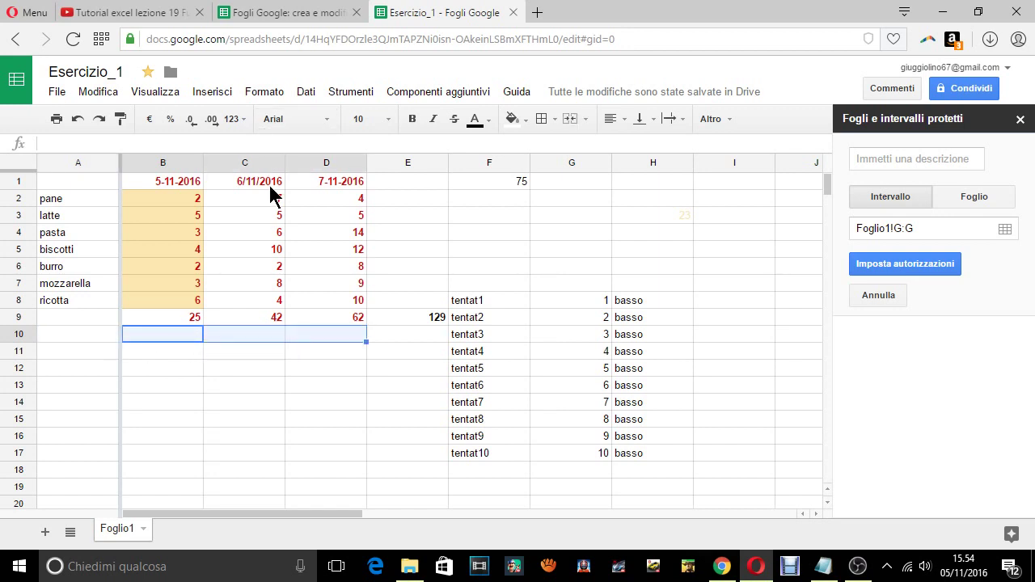
scroll(241, 186, "down", 1)
scroll(241, 186, "up", 1)
- Re-apply the 1-column freeze, select A2, and bring OBS Studio to the front
left_click(170, 196)
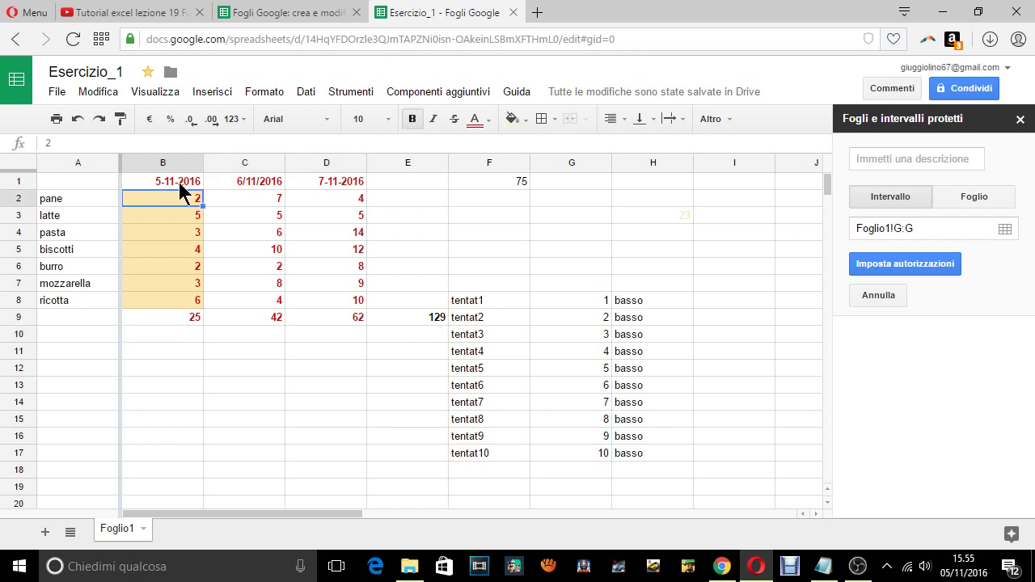
left_click(101, 92)
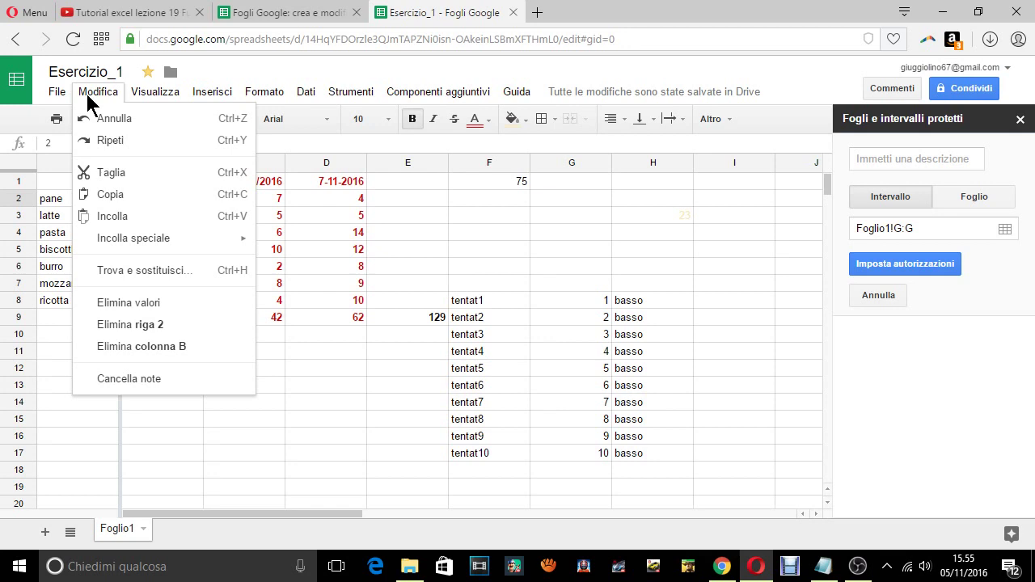
mouse_move(166, 118)
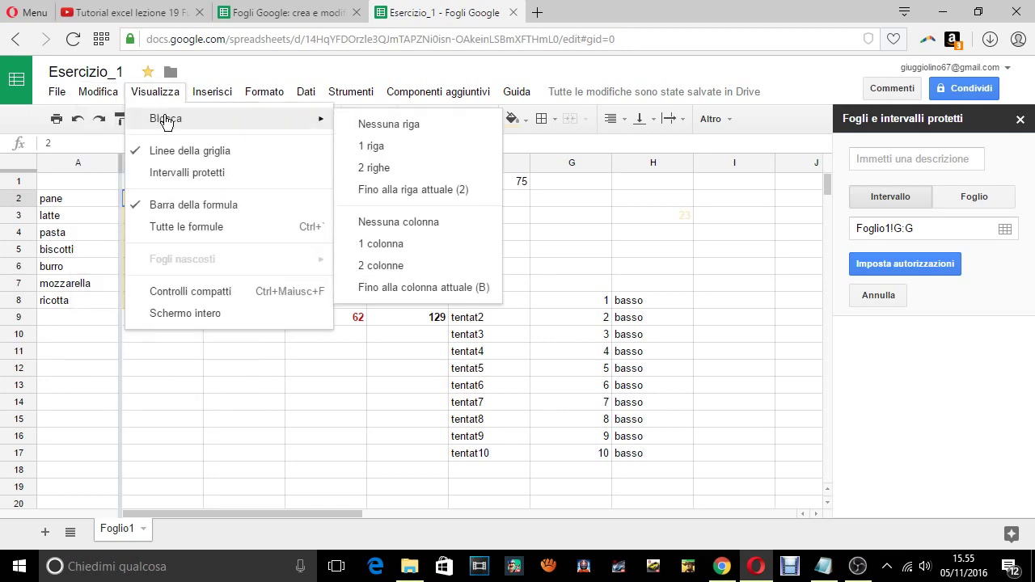
left_click(393, 243)
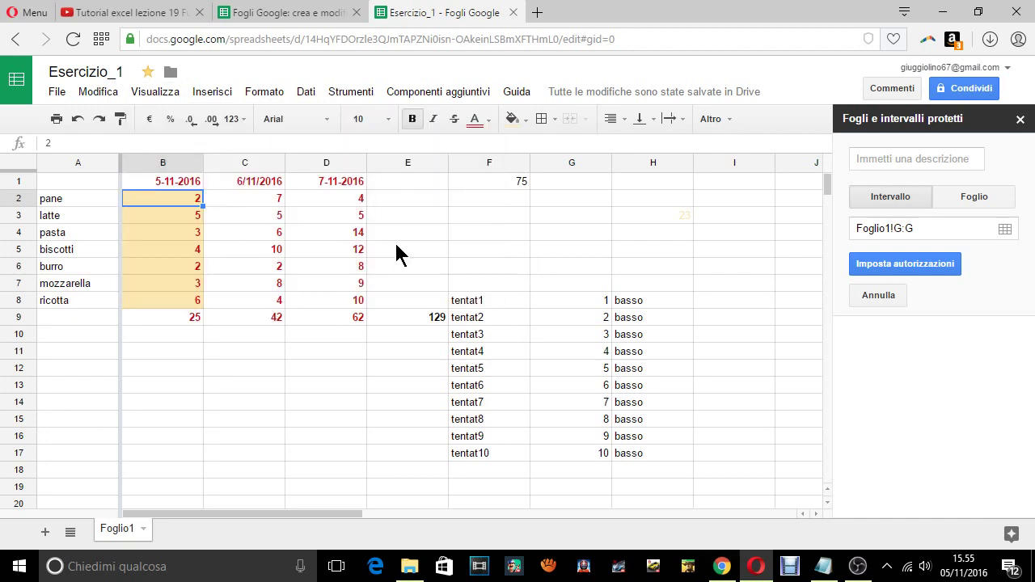
left_click(79, 204)
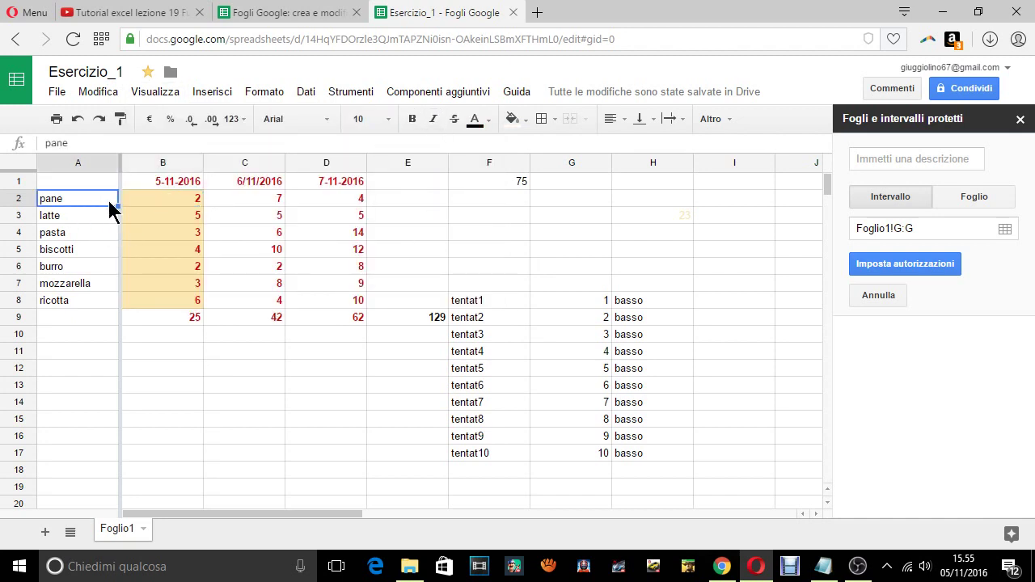
scroll(149, 199, "down", 3)
scroll(150, 198, "up", 3)
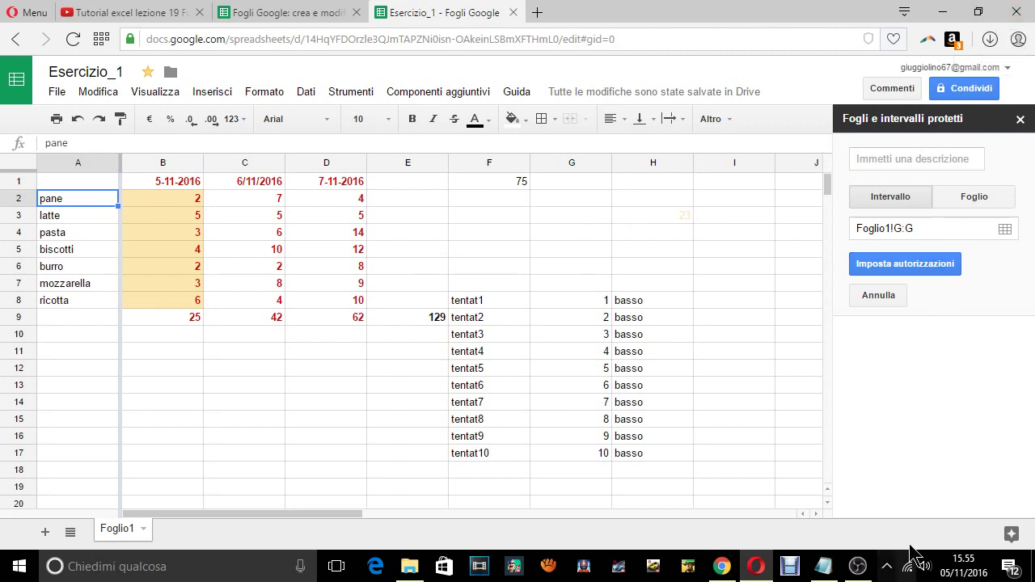
left_click(862, 572)
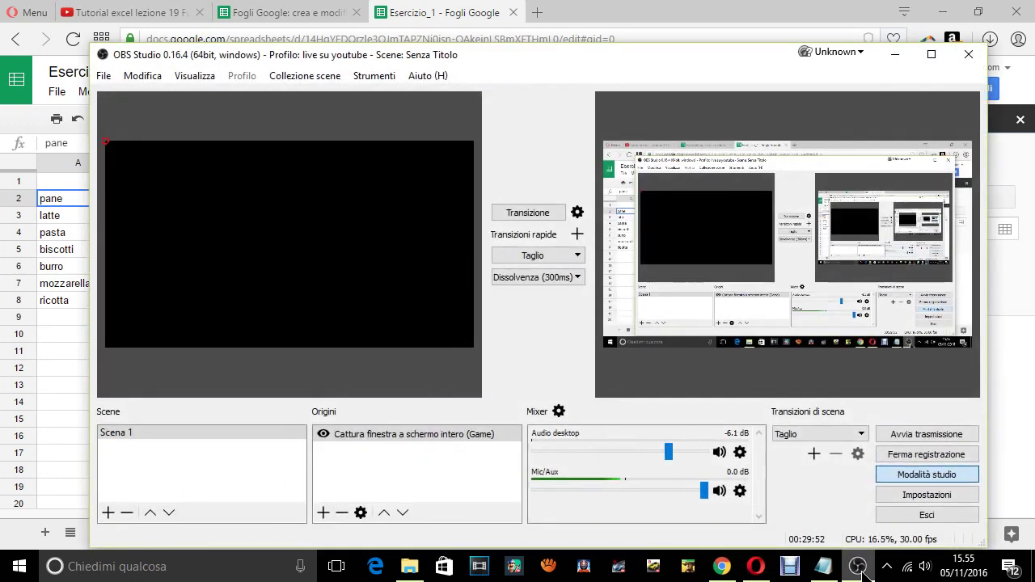